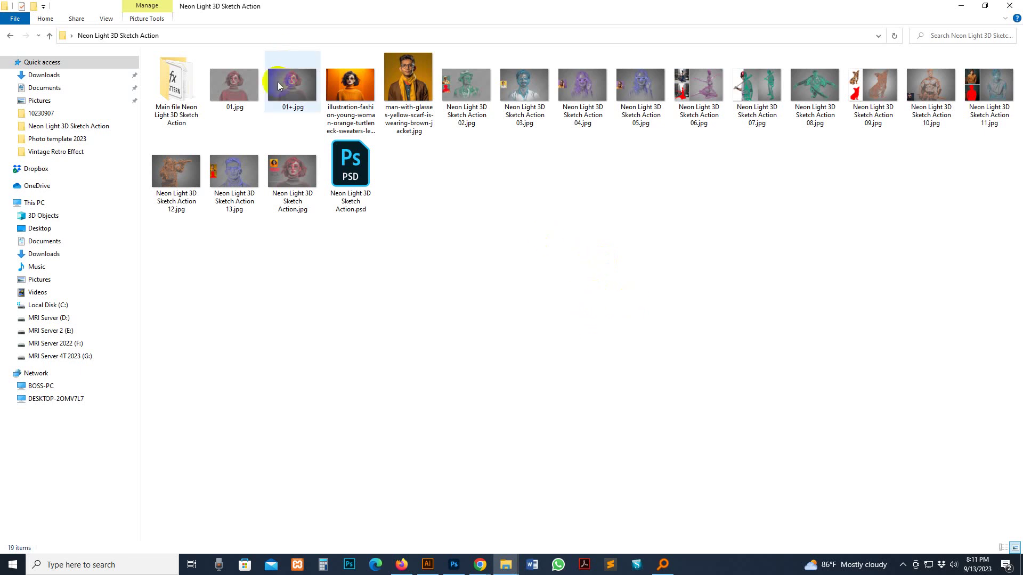
Open 01.jpg and compare the neon sketch results with the source photos of the woman in orange and the man with glasses
left_click(252, 89)
double_click(251, 88)
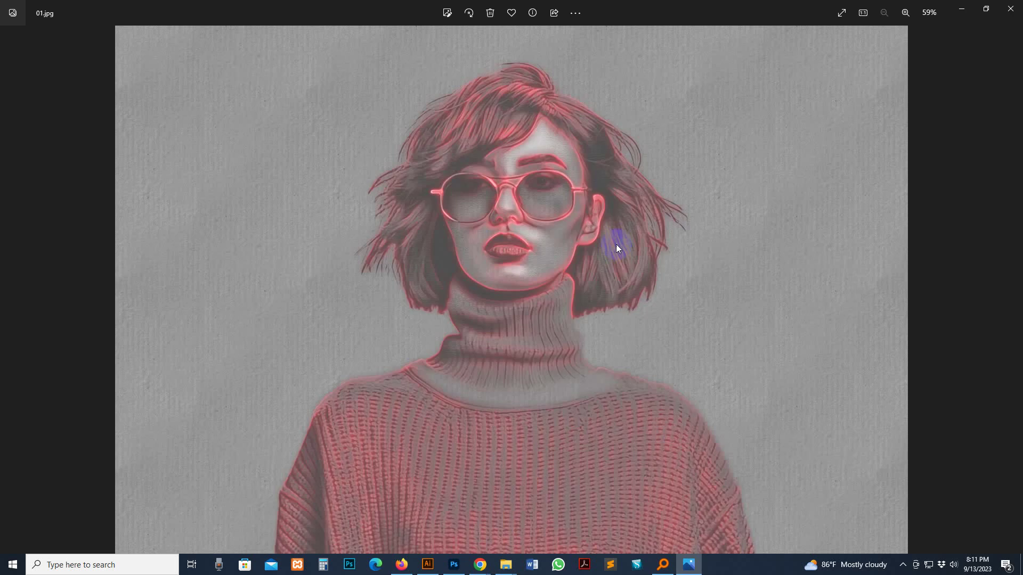
key("Right")
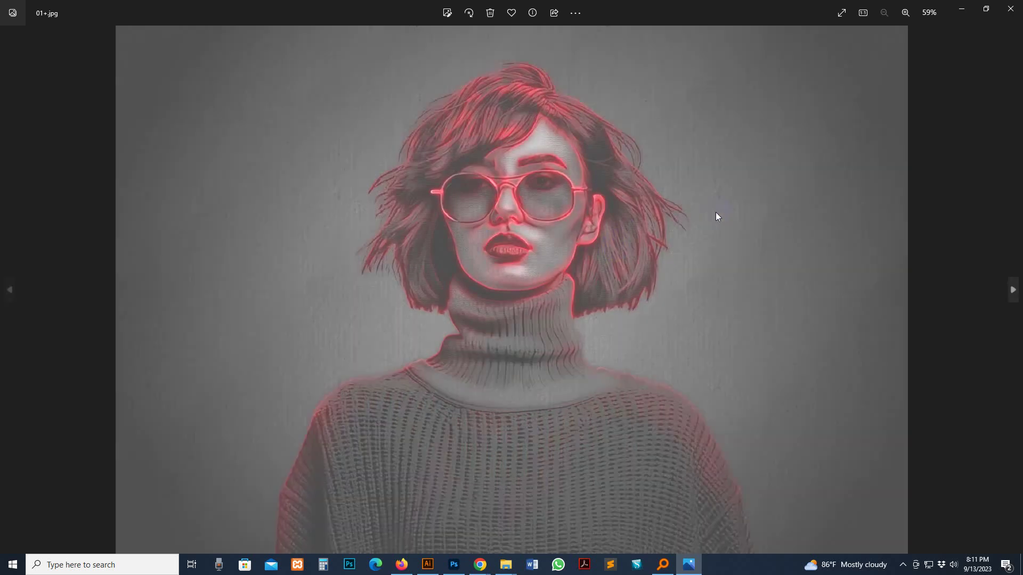
key("Right")
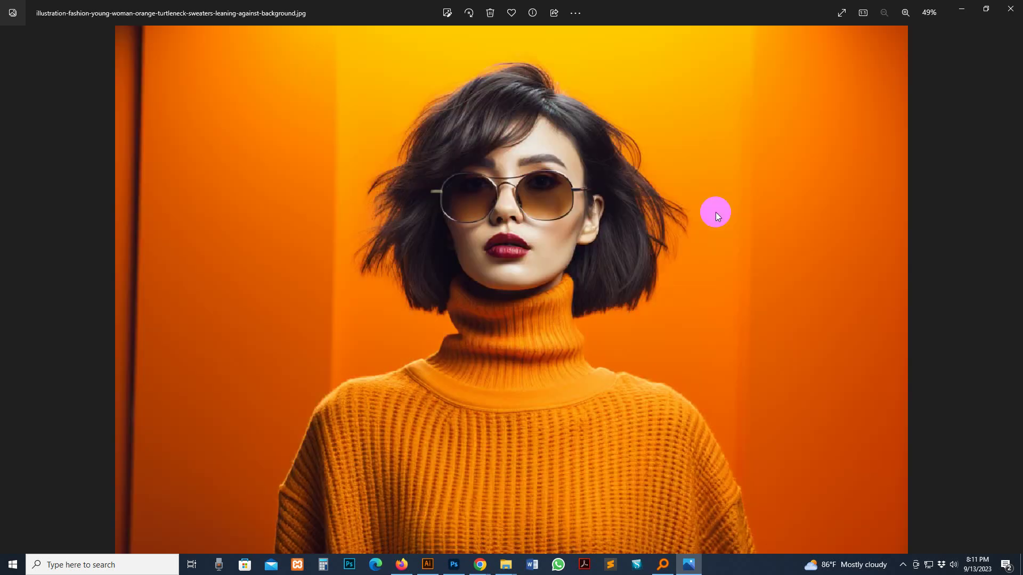
key("Left")
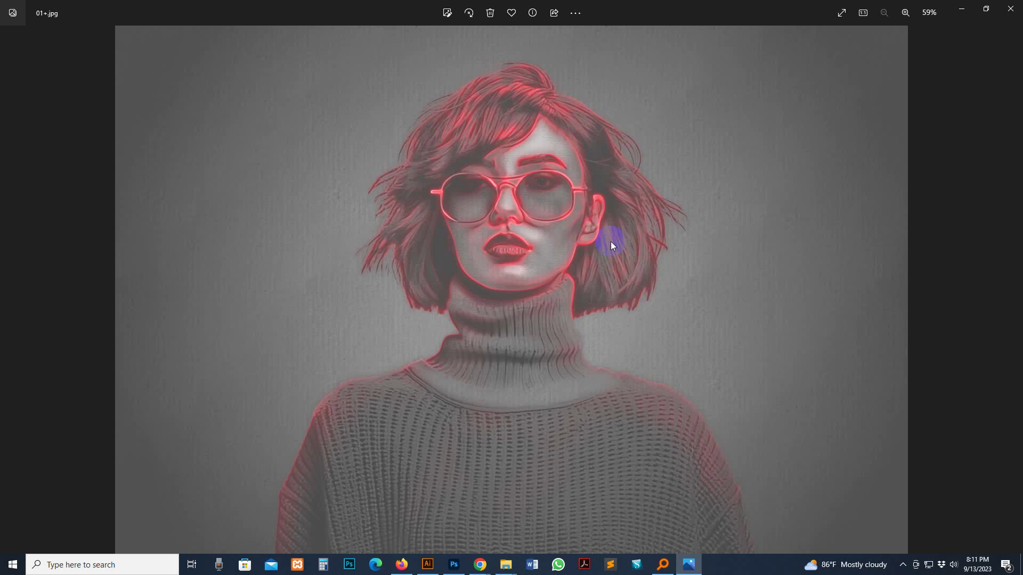
key("Right")
key("Right")
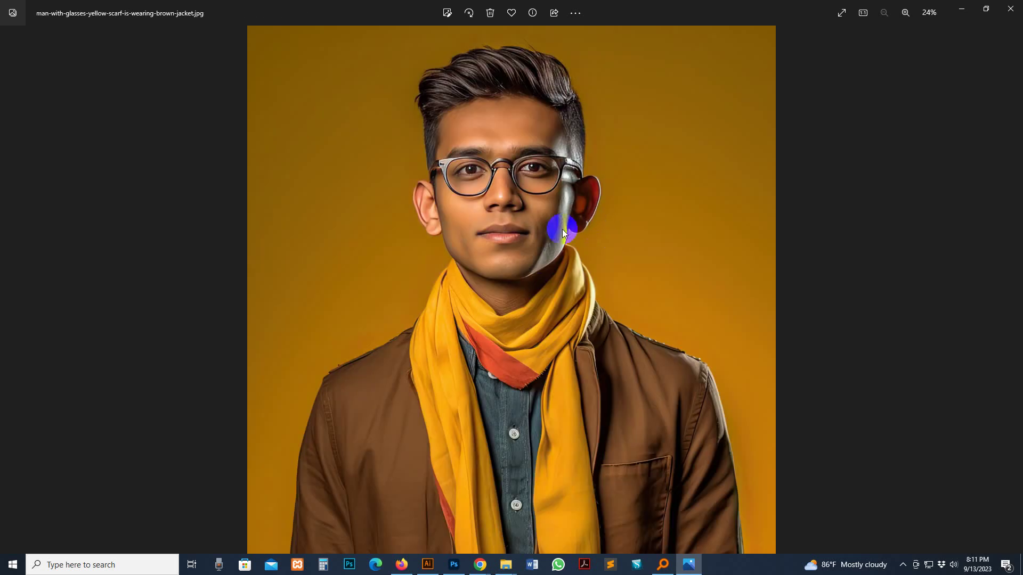
Examine the sample results Neon Light 3D Sketch Action 02 to 06, including a close look at the dancer image
key("Right")
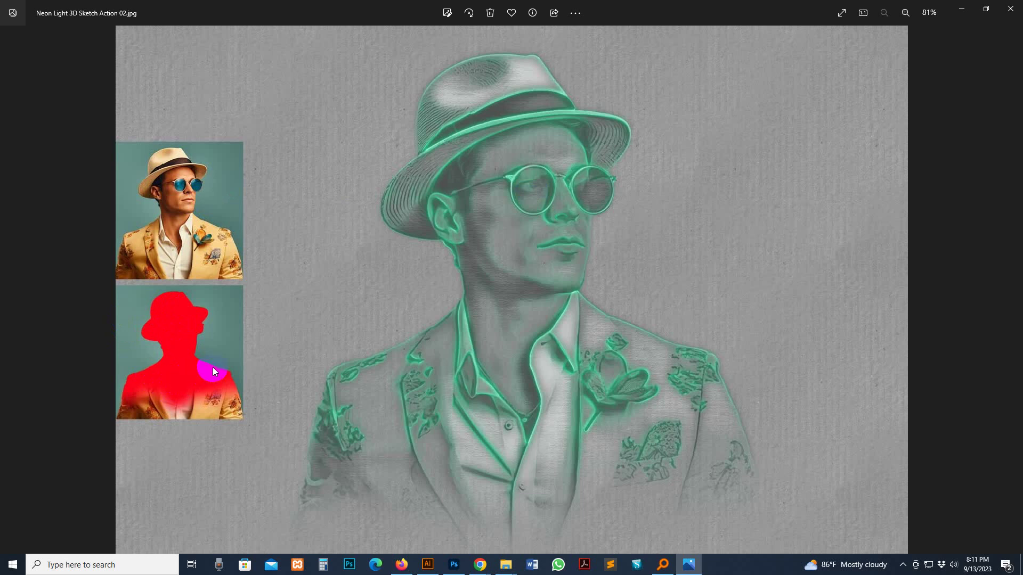
key("Right")
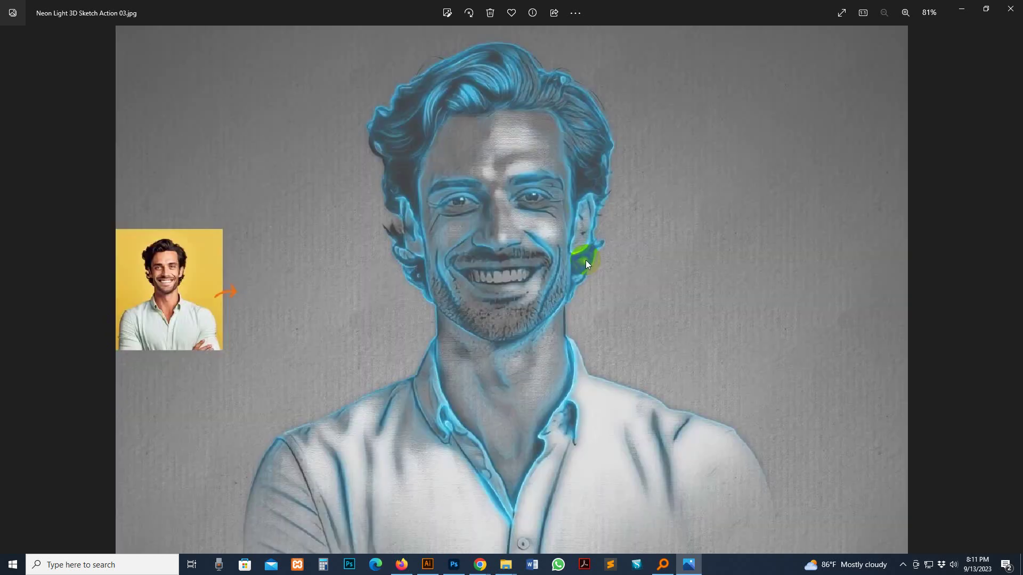
key("Right")
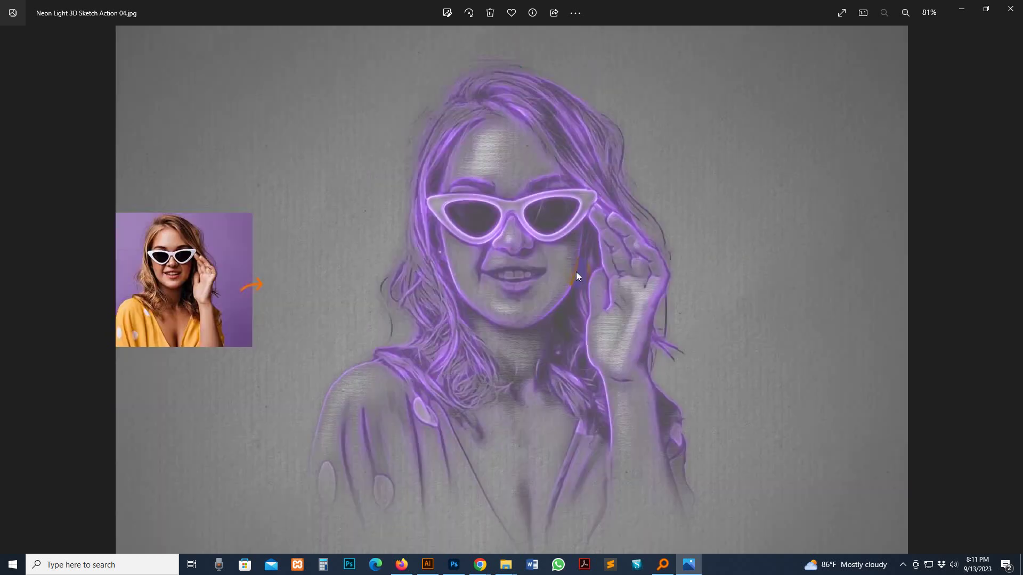
left_click(502, 226)
left_click(180, 294)
key("Right")
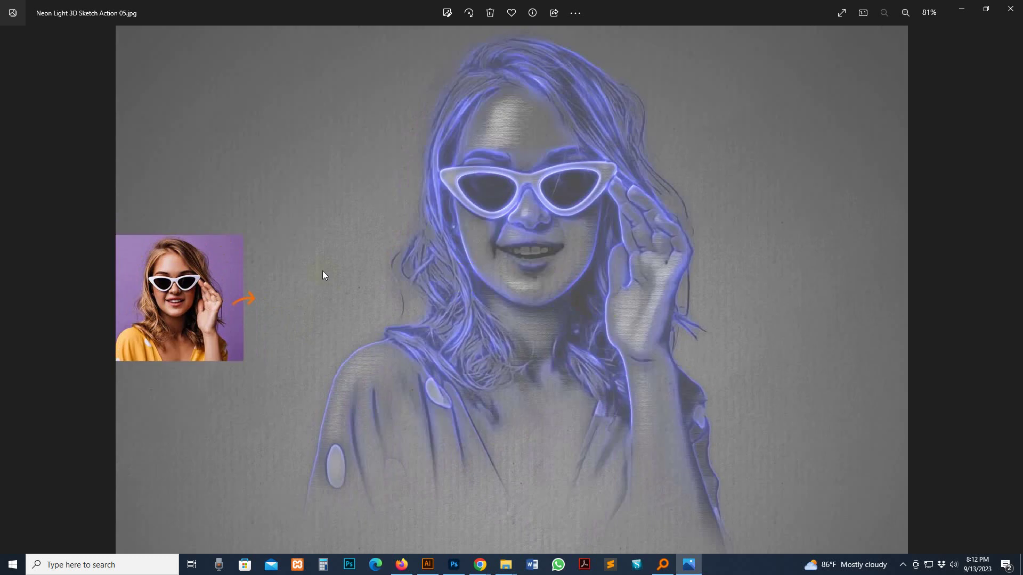
key("Right")
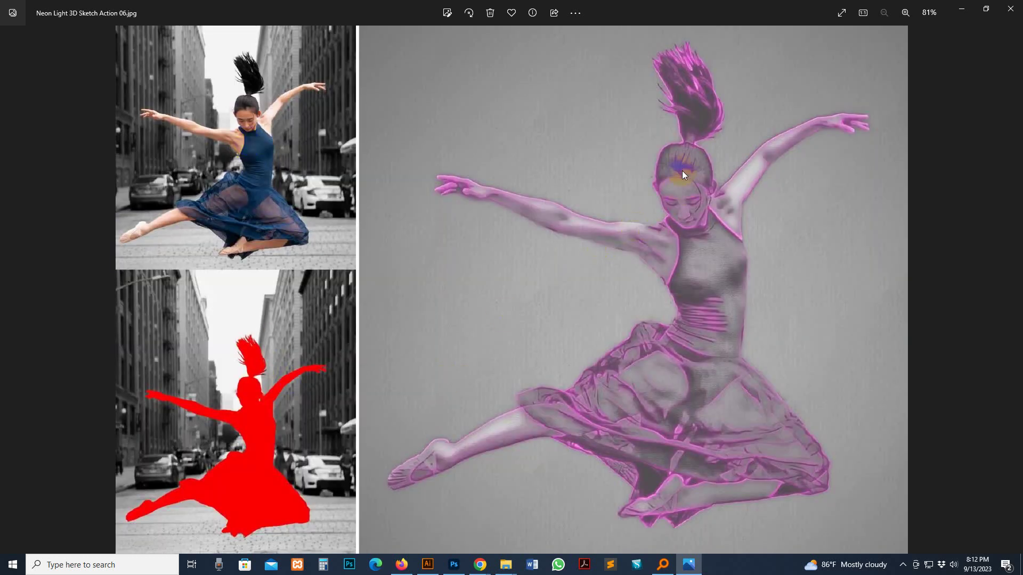
scroll(719, 305, "up", 3)
scroll(760, 293, "down", 3)
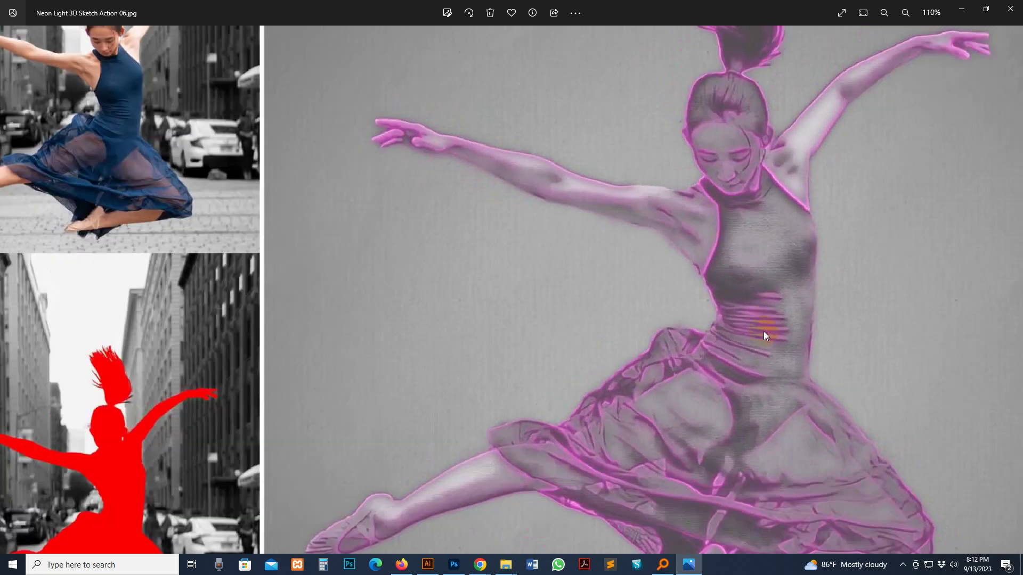
Review the sample results Neon Light 3D Sketch Action 07 to 13 and the cover image, and close the image viewer
key("Right")
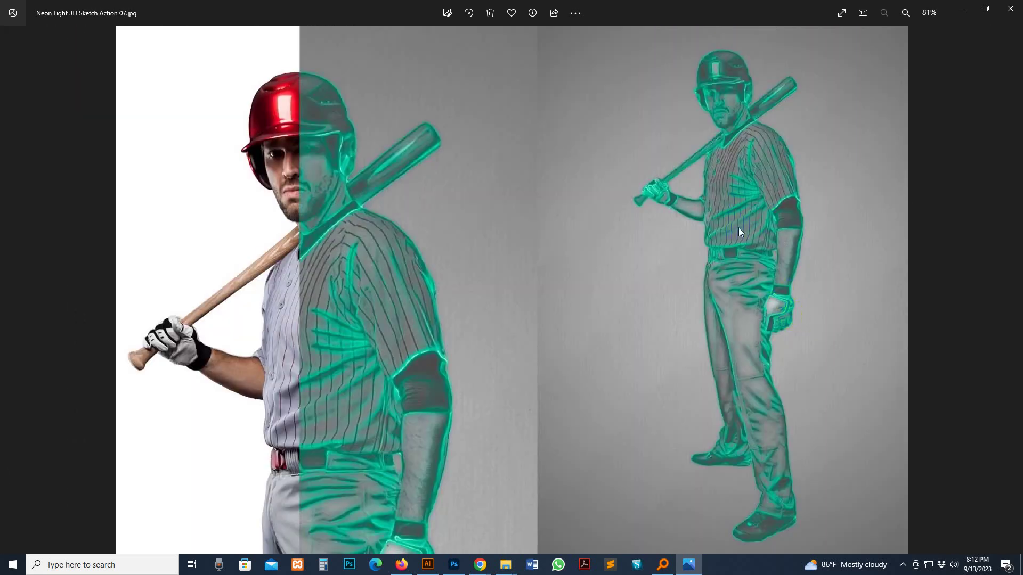
key("Right")
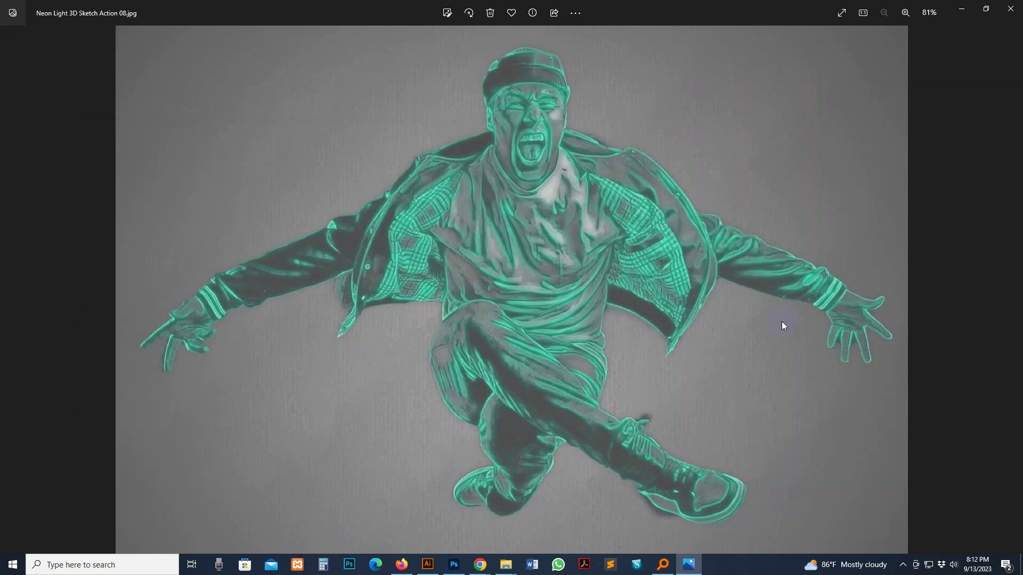
key("Right")
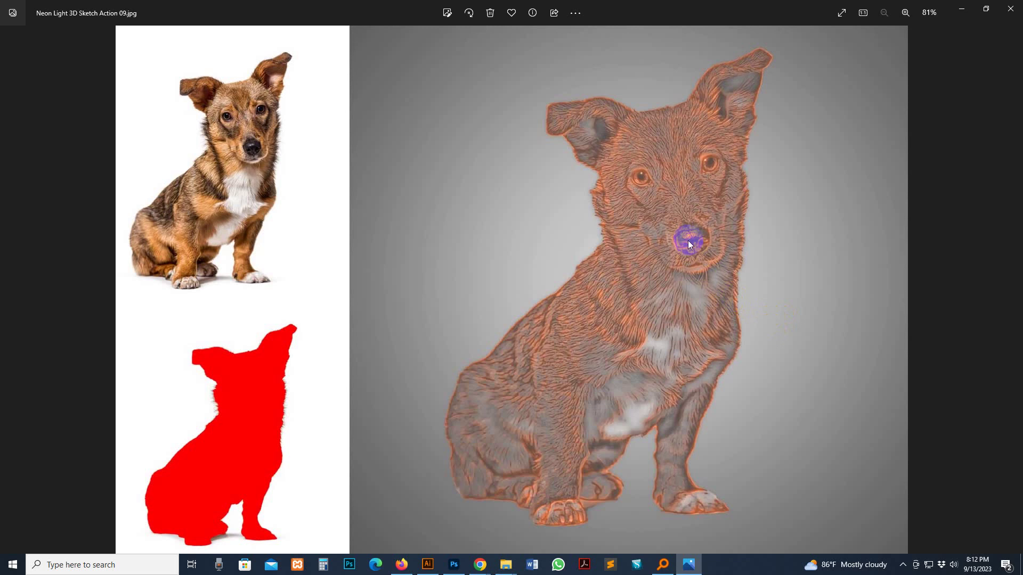
key("Right")
key("Right")
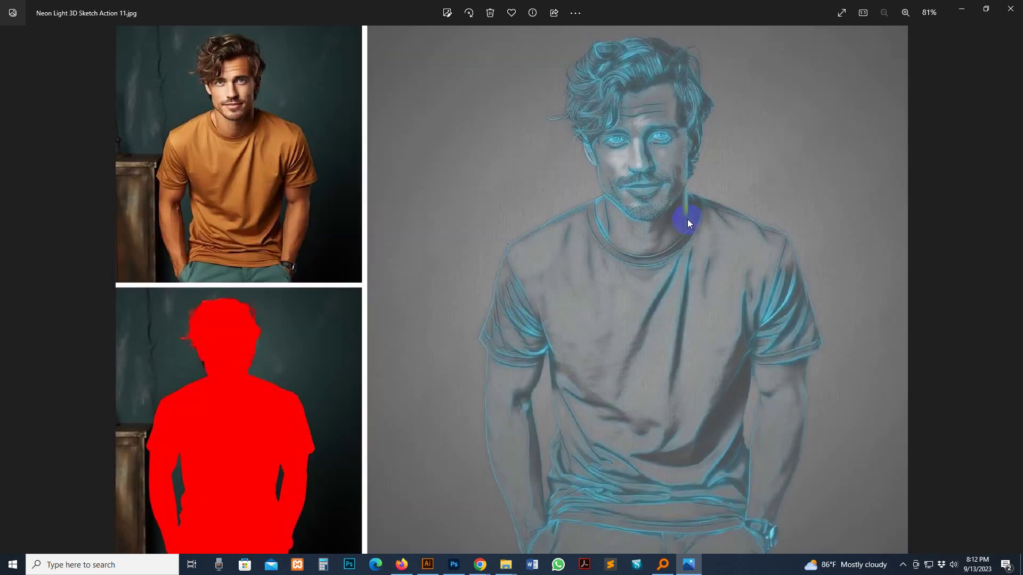
key("Right")
key("Right")
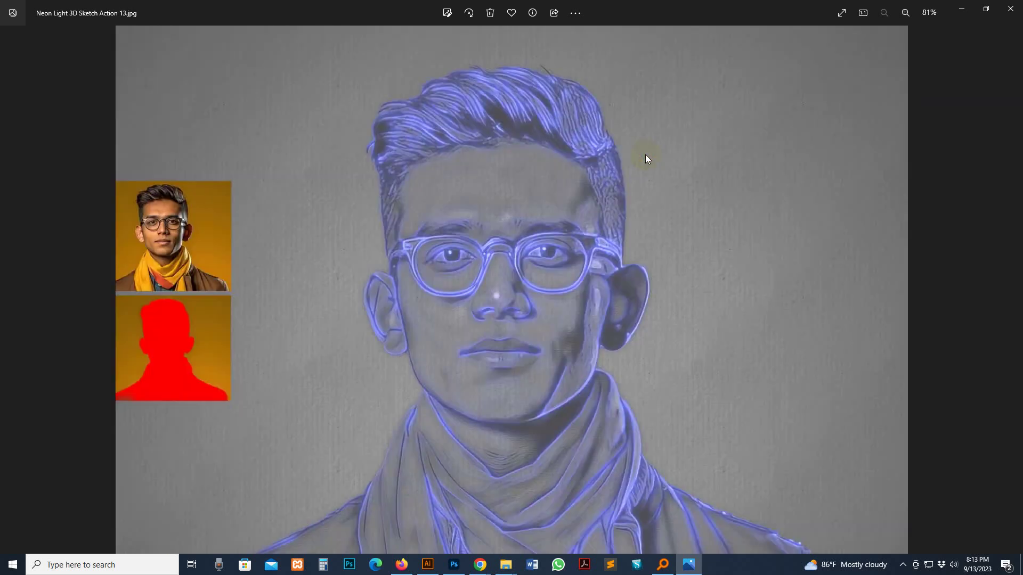
key("Left")
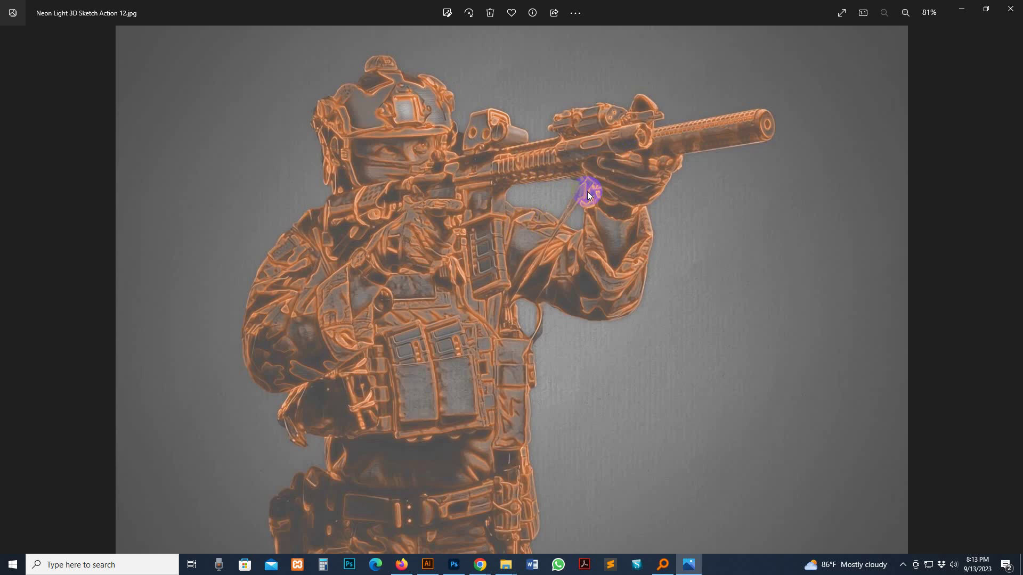
key("Right")
key("Right")
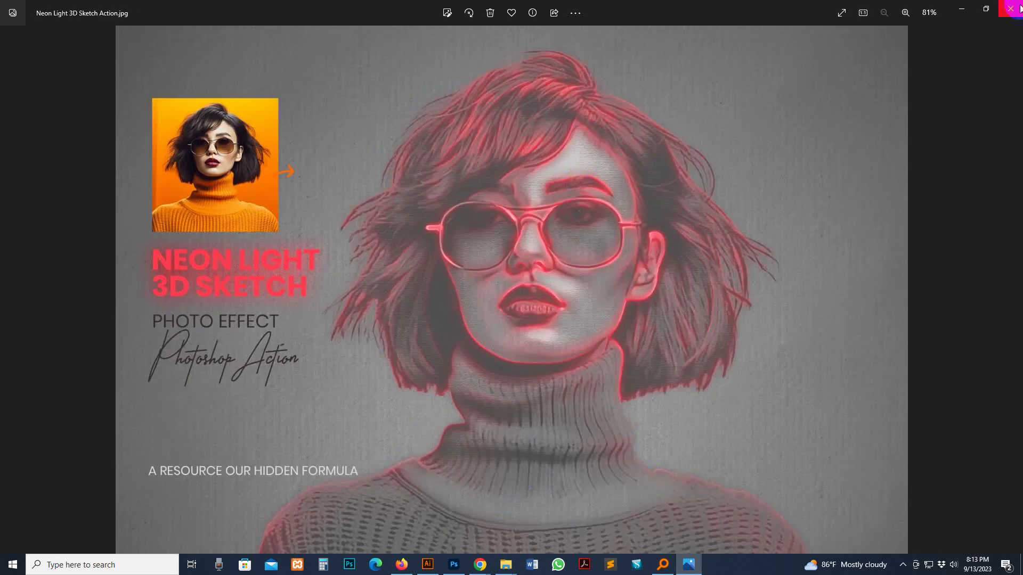
left_click(1010, 9)
Refresh the folder and open the subfolder Main file Neon Light 3D Sketch Action
right_click(603, 231)
left_click(632, 275)
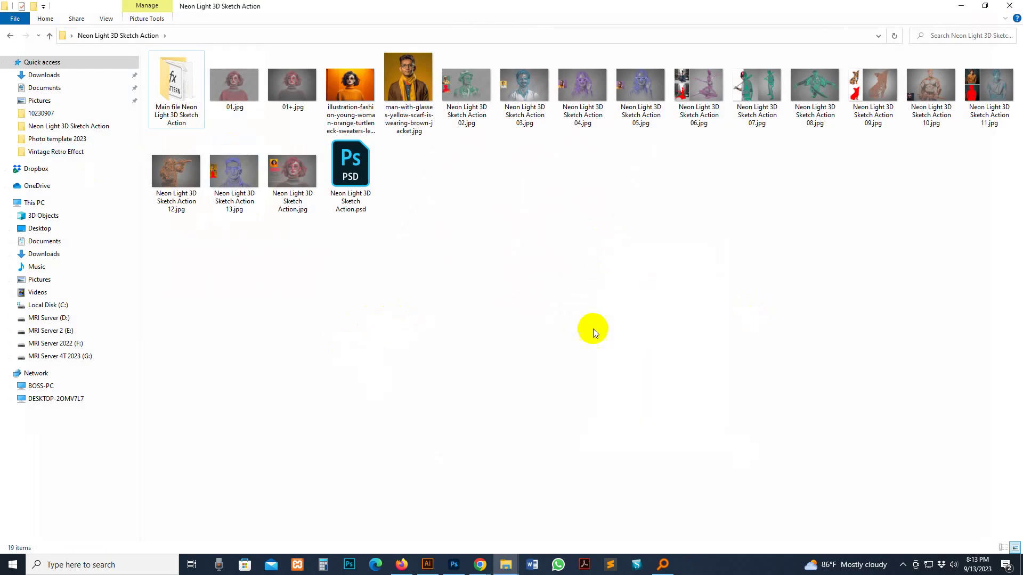
left_click(178, 92)
double_click(178, 92)
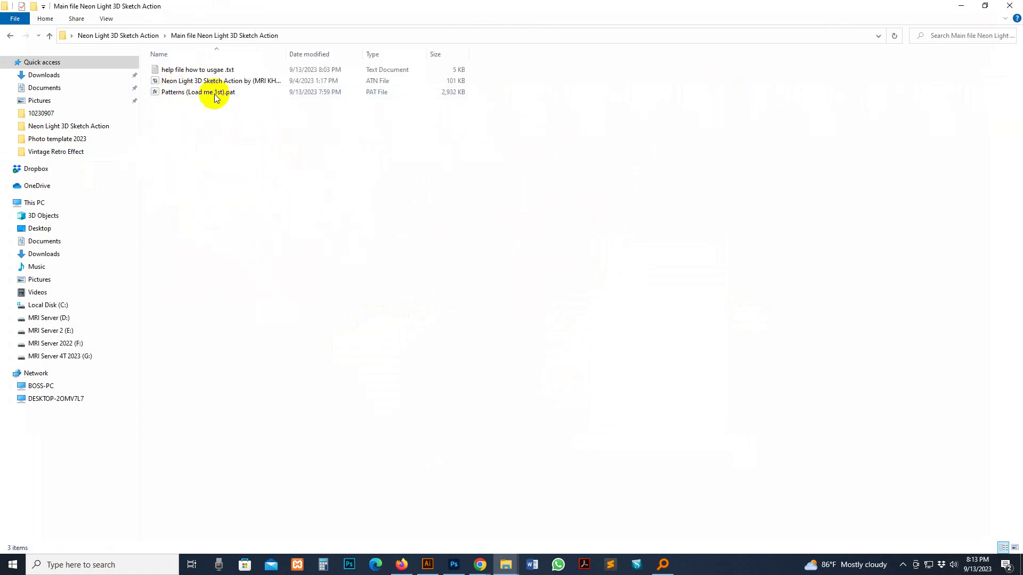
Read the photo size note, support information and usage steps in the help text file, and close it
left_click(200, 75)
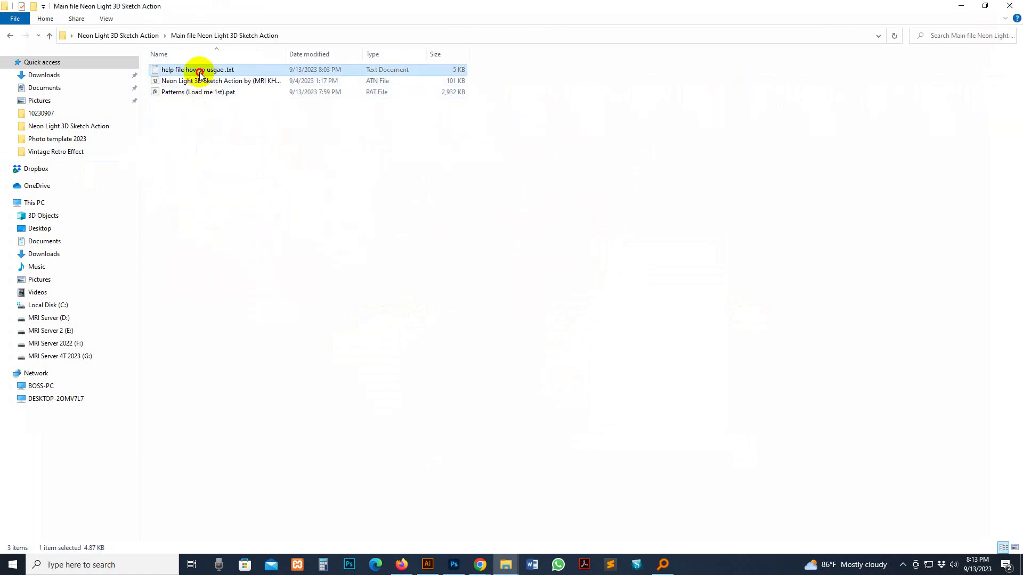
double_click(200, 75)
left_click_drag(710, 159, 434, 149)
scroll(586, 267, "down", 2)
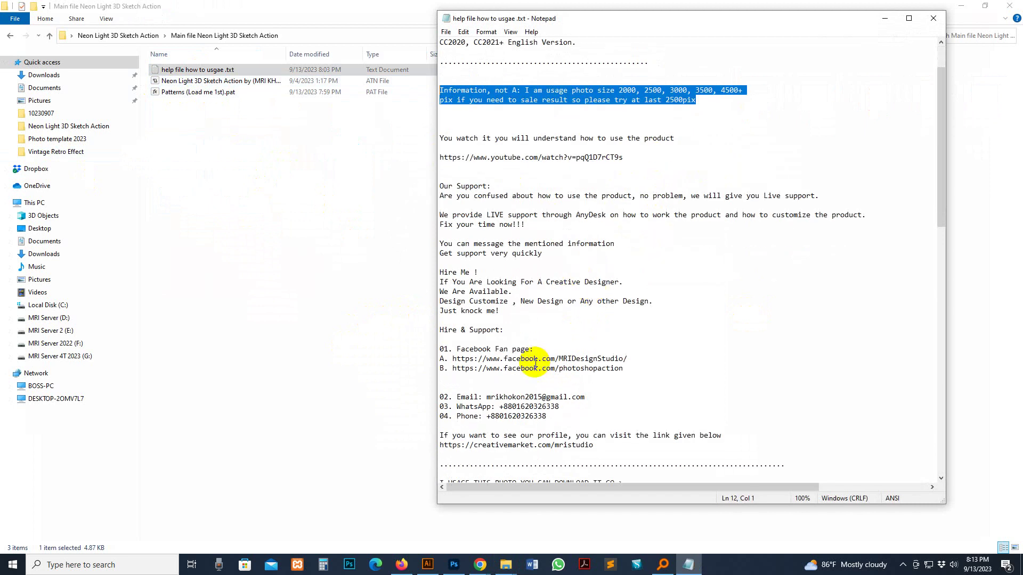
left_click_drag(478, 272, 662, 412)
scroll(613, 402, "down", 5)
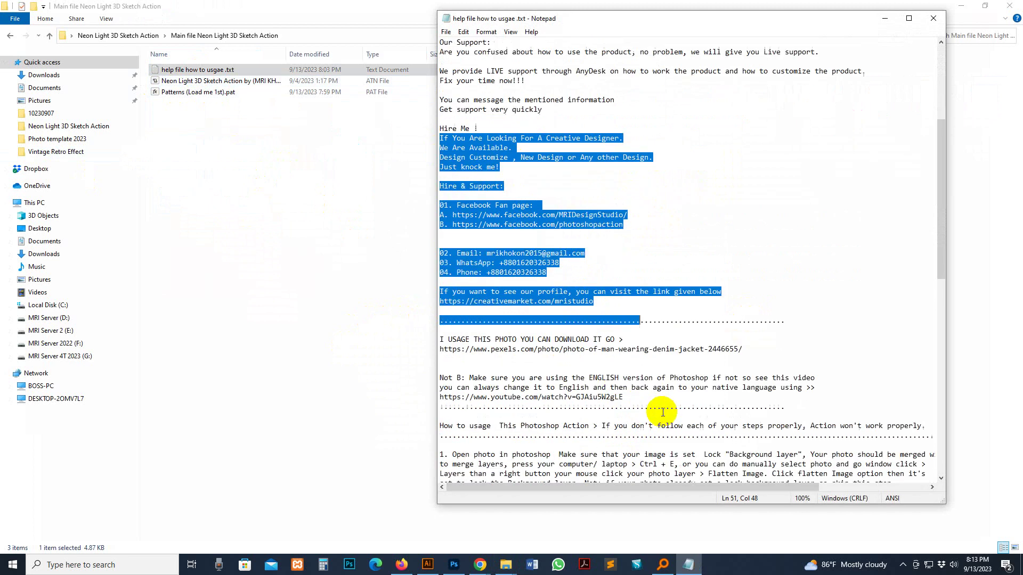
scroll(661, 394, "down", 6)
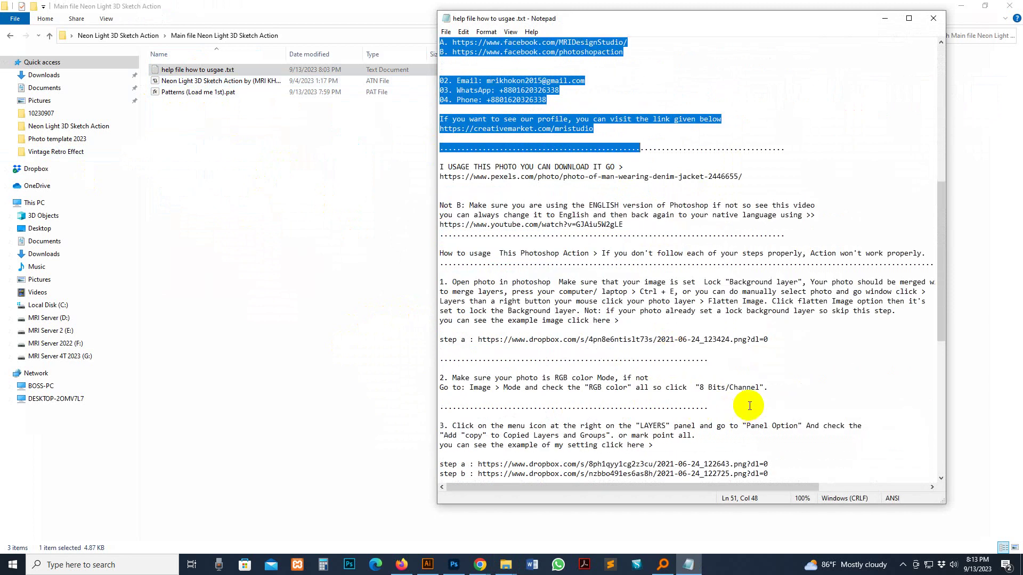
left_click(684, 326)
left_click(933, 18)
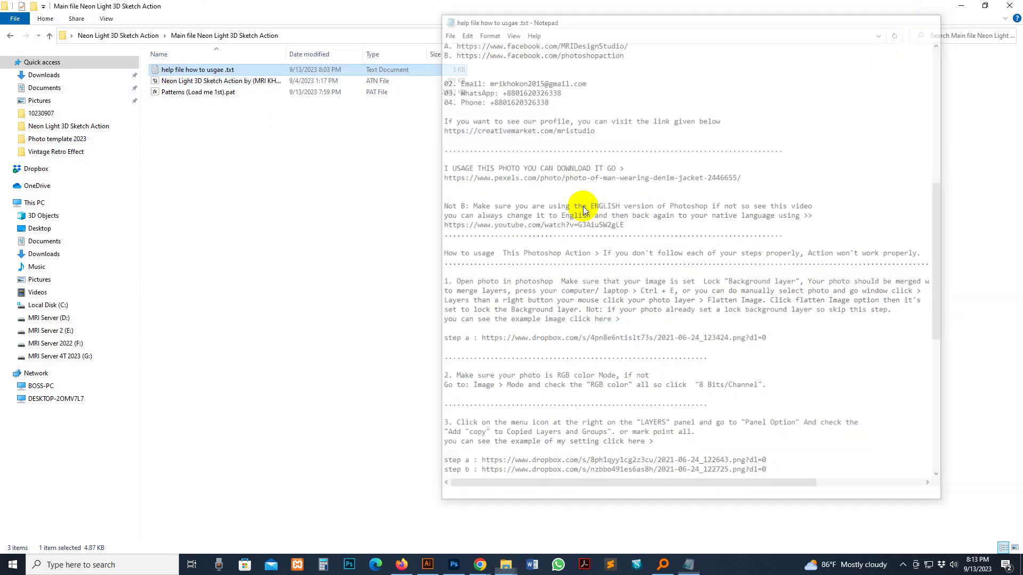
Widen the Name column and examine the Neon Light 3D Sketch .atn action file and Patterns (Load me 1st).pat
left_click(483, 241)
left_click_drag(288, 54, 323, 55)
left_click(179, 83)
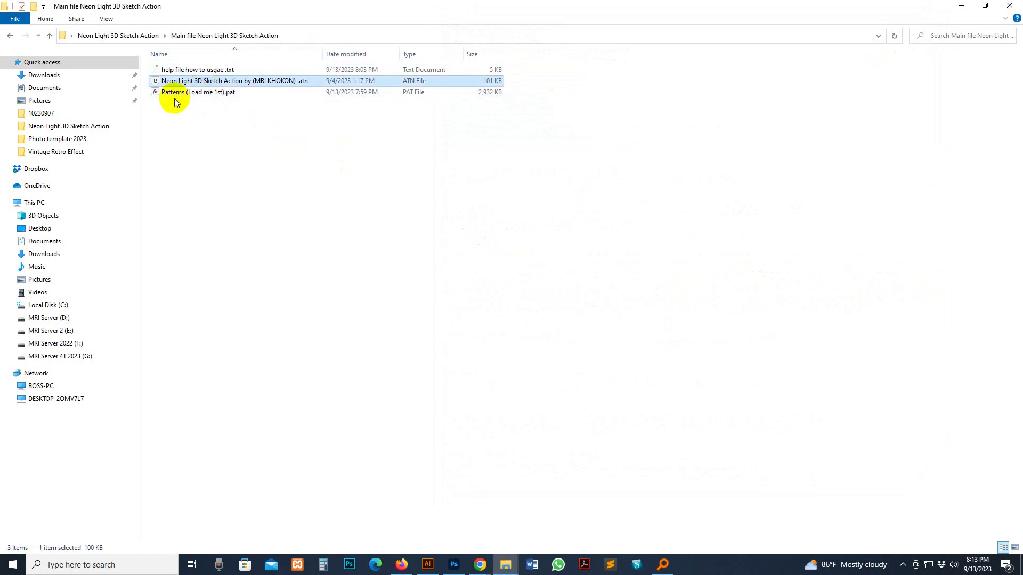
left_click(175, 95)
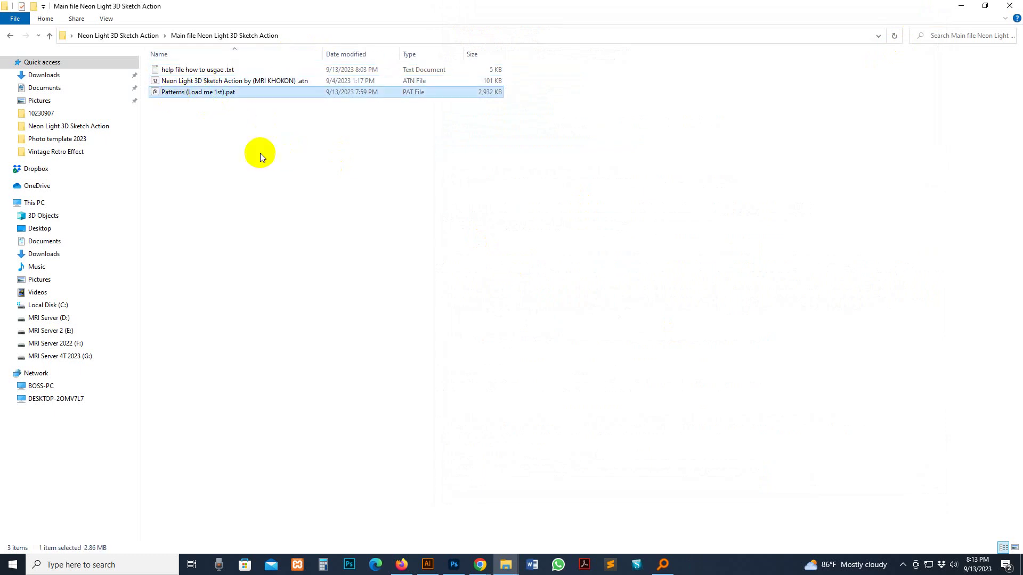
left_click(427, 270)
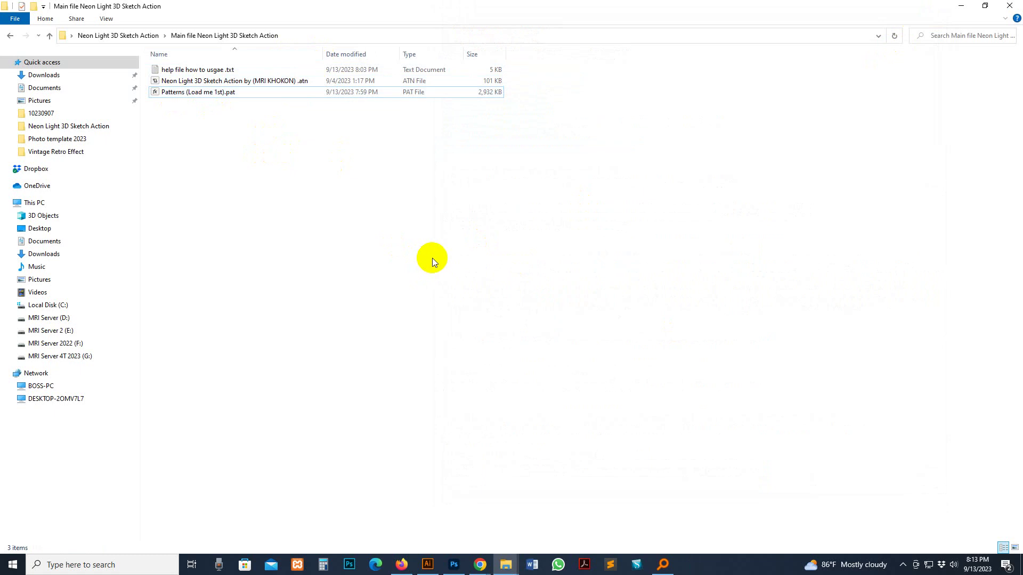
left_click(189, 84)
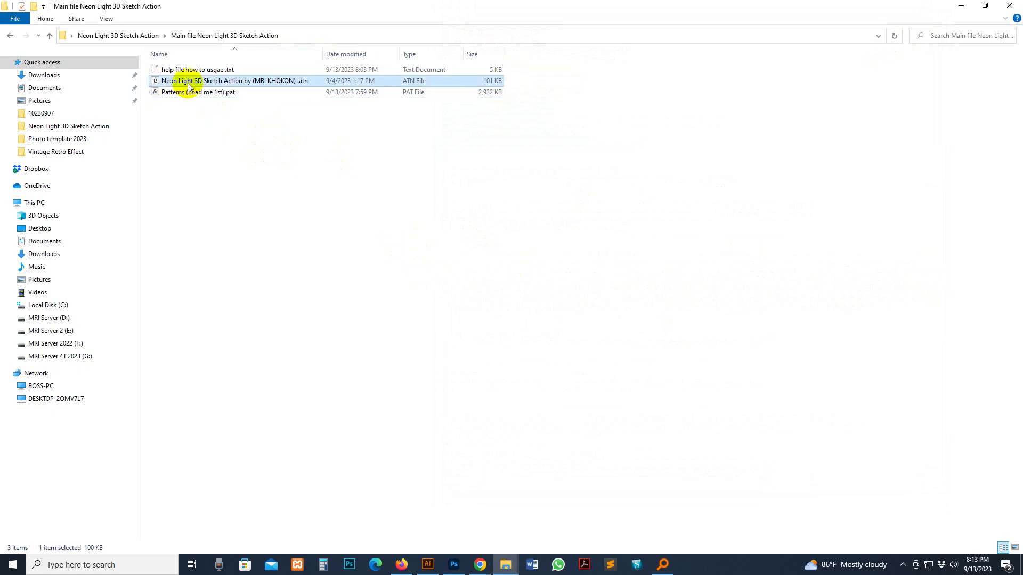
left_click(178, 94)
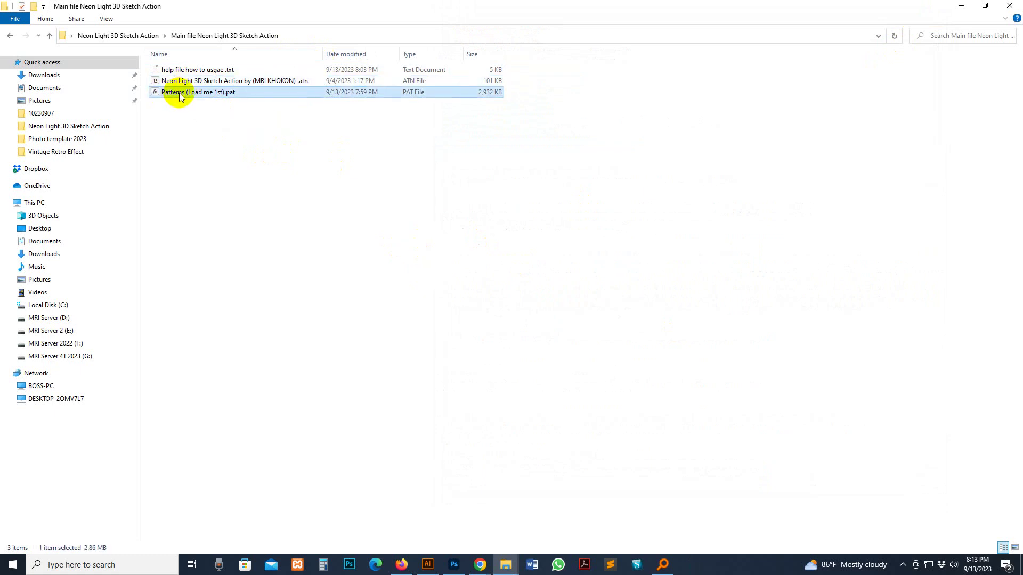
Switch to Photoshop and close the open man-with-glasses document without saving its changes
left_click(454, 564)
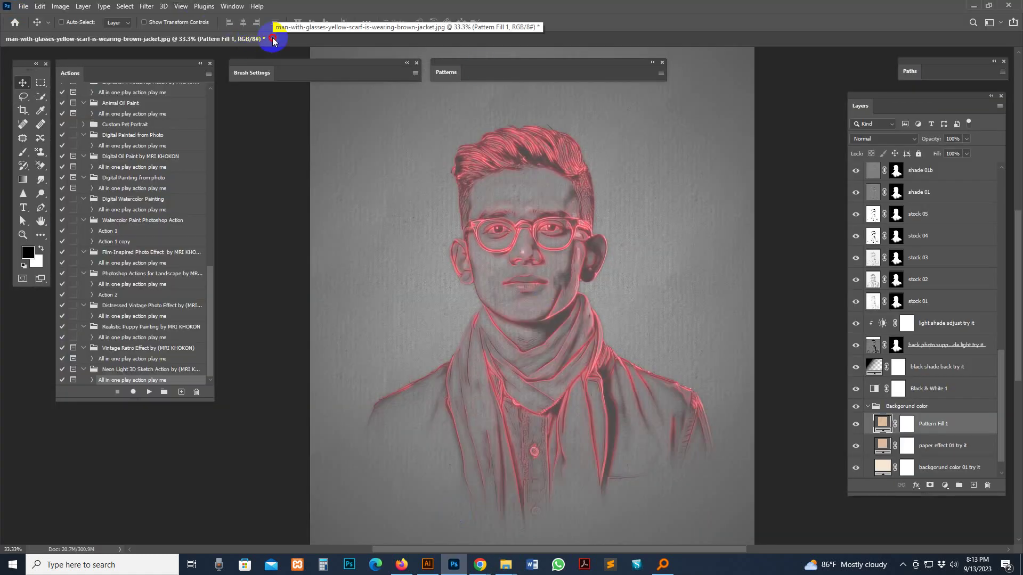
left_click(273, 41)
left_click(510, 209)
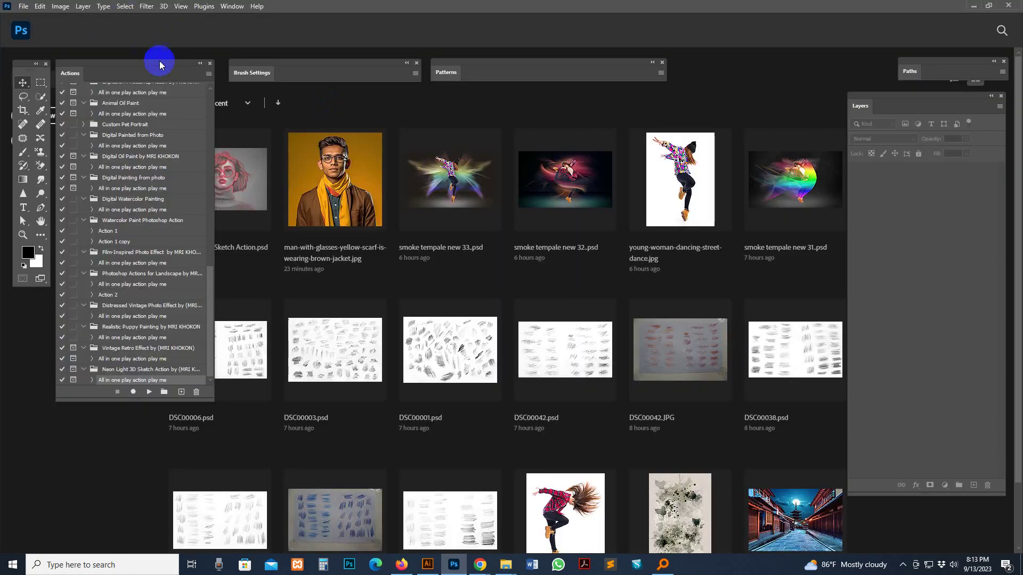
Import Patterns (Load me 1st).pat from the Main file Neon Light 3D Sketch Action folder into the Patterns panel, and close the panel
left_click(232, 6)
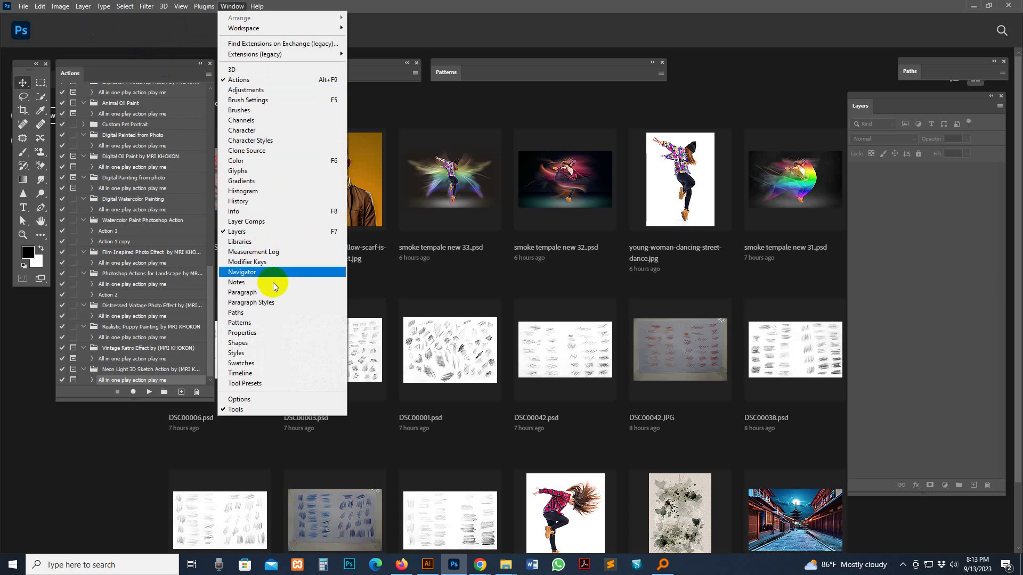
left_click(272, 323)
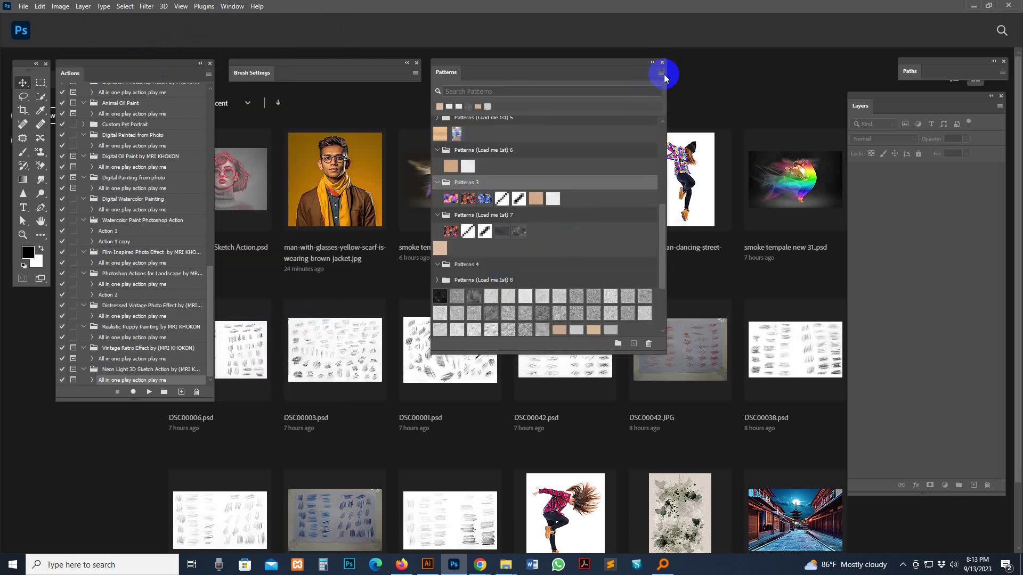
left_click(662, 73)
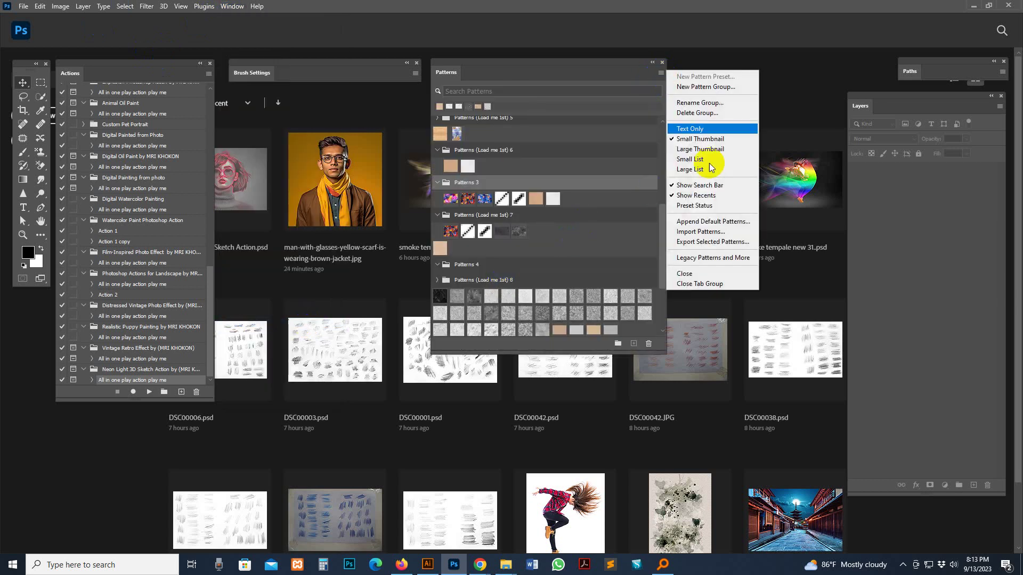
left_click(700, 231)
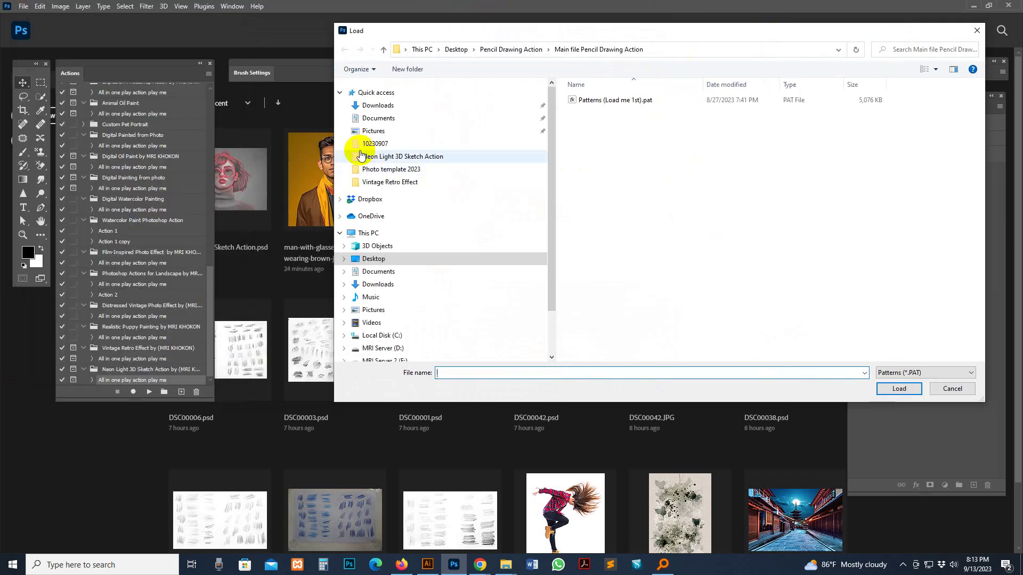
left_click(538, 157)
double_click(597, 106)
left_click(613, 101)
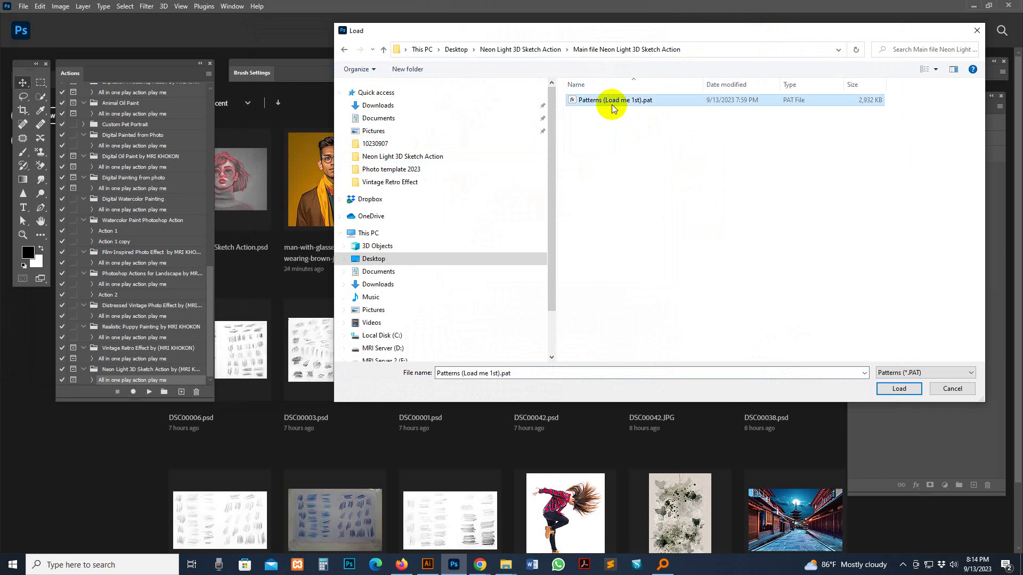
left_click(899, 389)
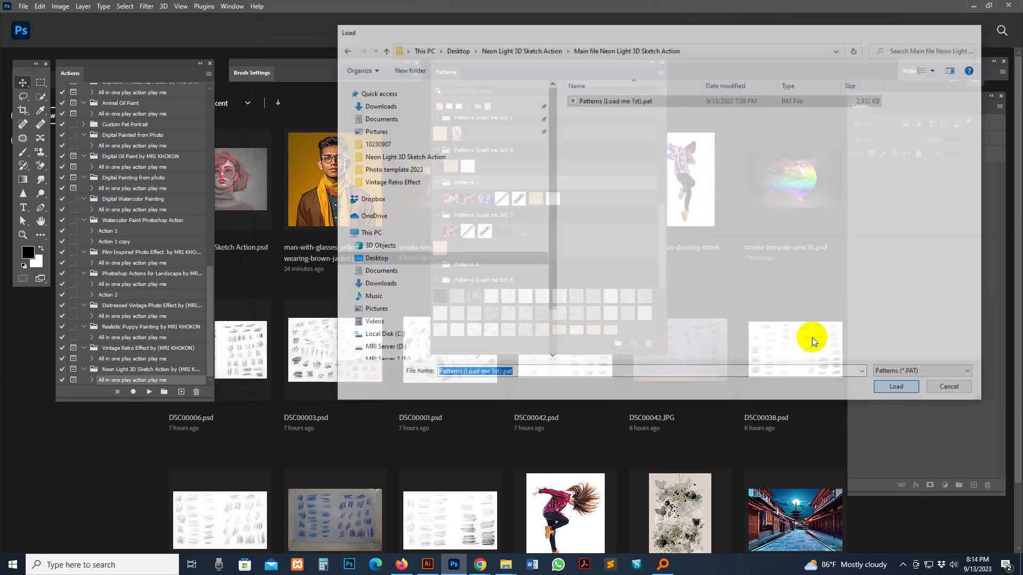
left_click_drag(666, 214, 674, 285)
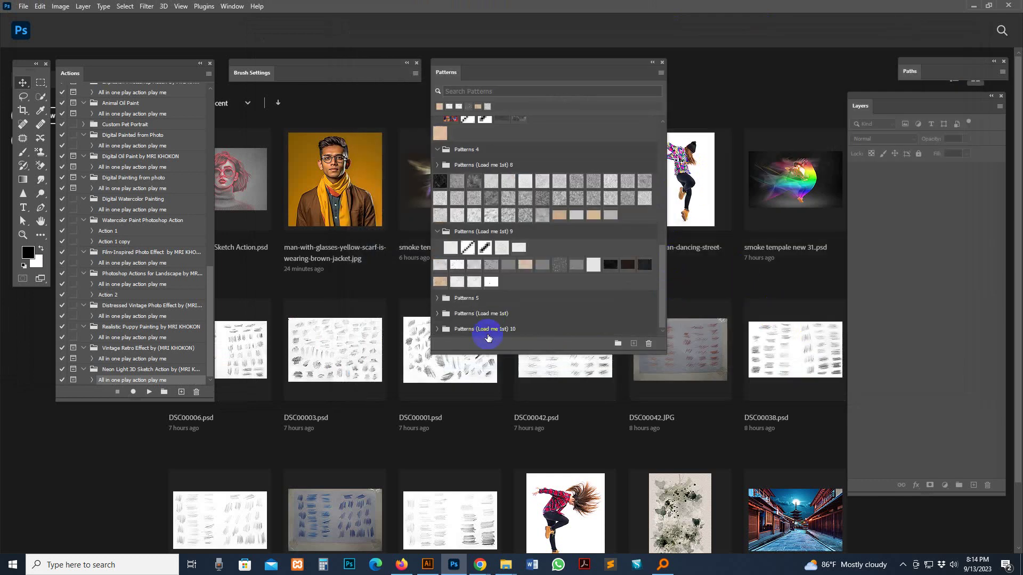
left_click(662, 63)
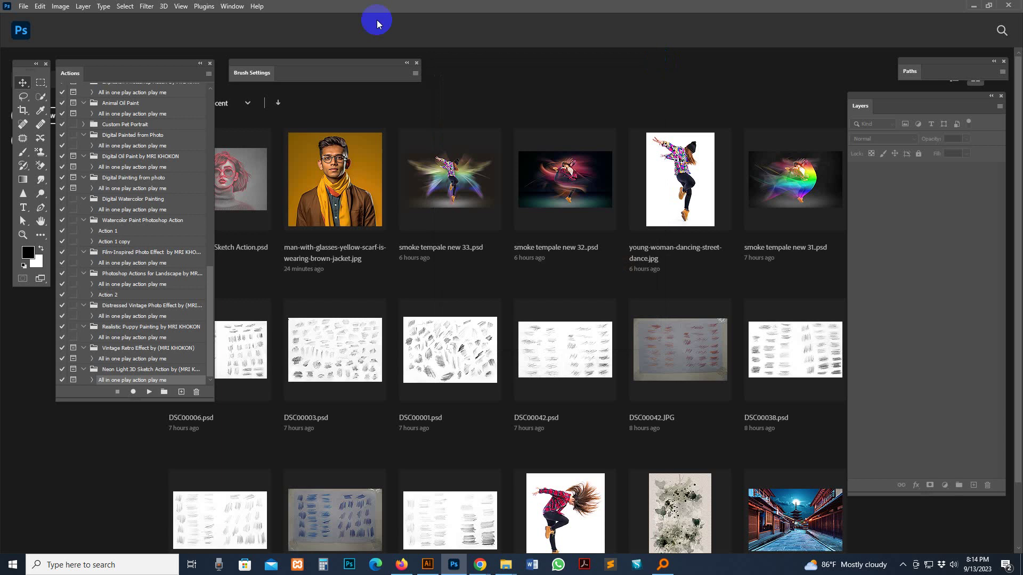
Reopen the Actions panel, place it as a separate floating panel beside the tools, and close the Brush Settings panel
left_click(232, 6)
left_click(262, 81)
left_click(232, 5)
left_click(260, 80)
mouse_move(98, 69)
left_mouse_down()
mouse_move(714, 85)
mouse_move(897, 105)
mouse_move(785, 130)
mouse_move(165, 101)
mouse_move(79, 71)
left_mouse_up()
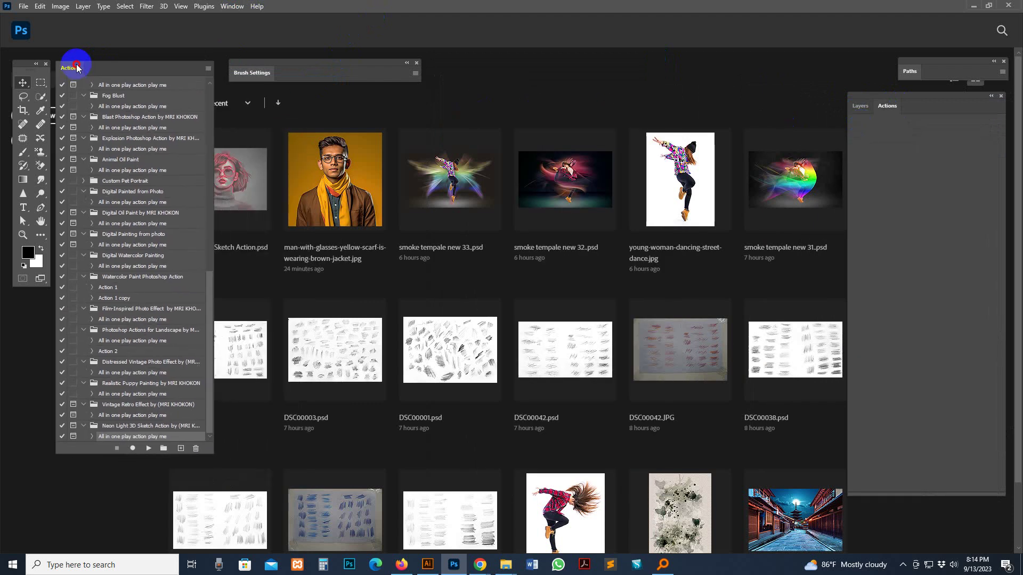
left_click(418, 65)
Hide and reshow the Layers panel, and move it slightly inward from the workspace edge
left_click(232, 7)
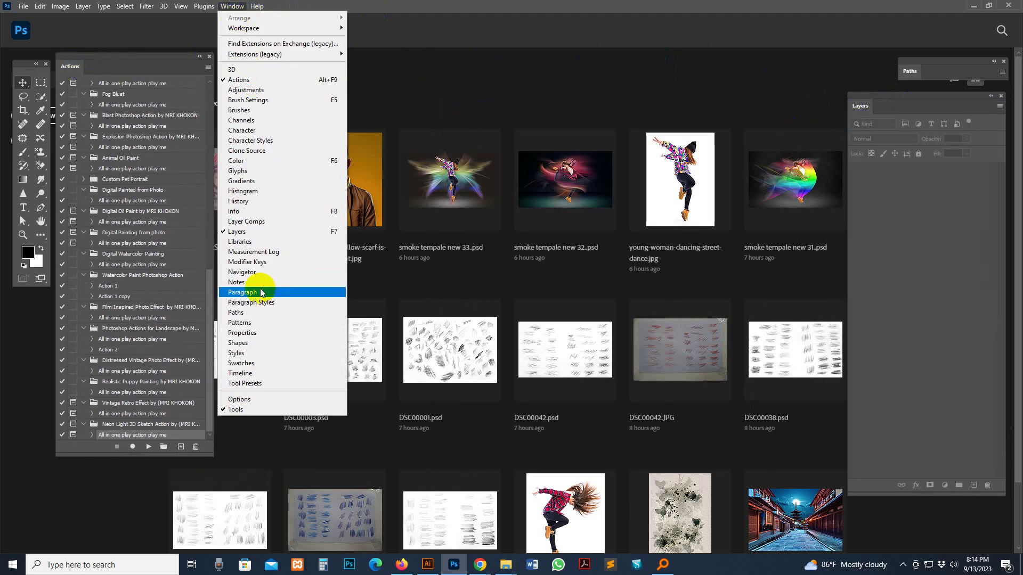
left_click(245, 232)
left_click(232, 7)
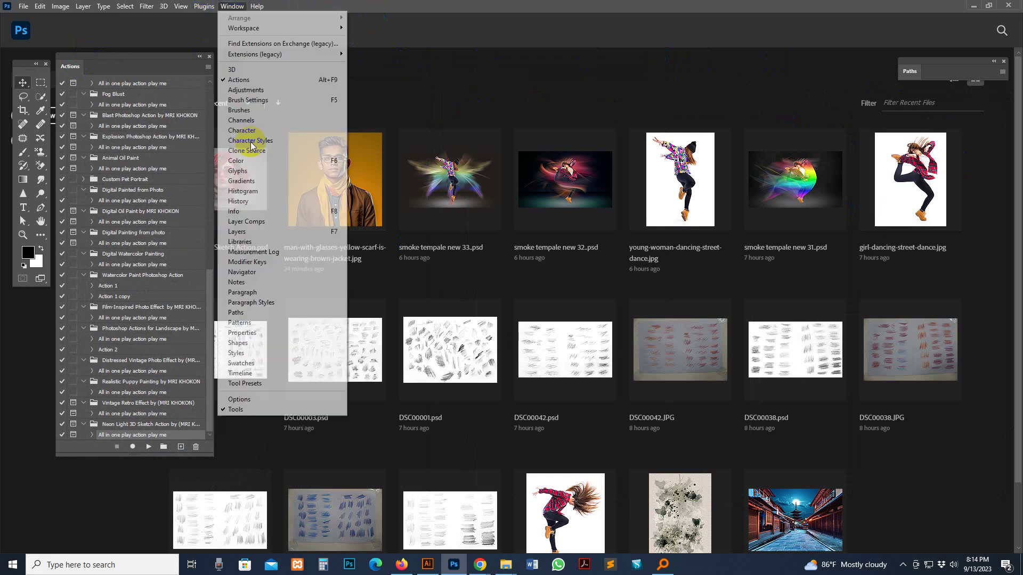
left_click(239, 232)
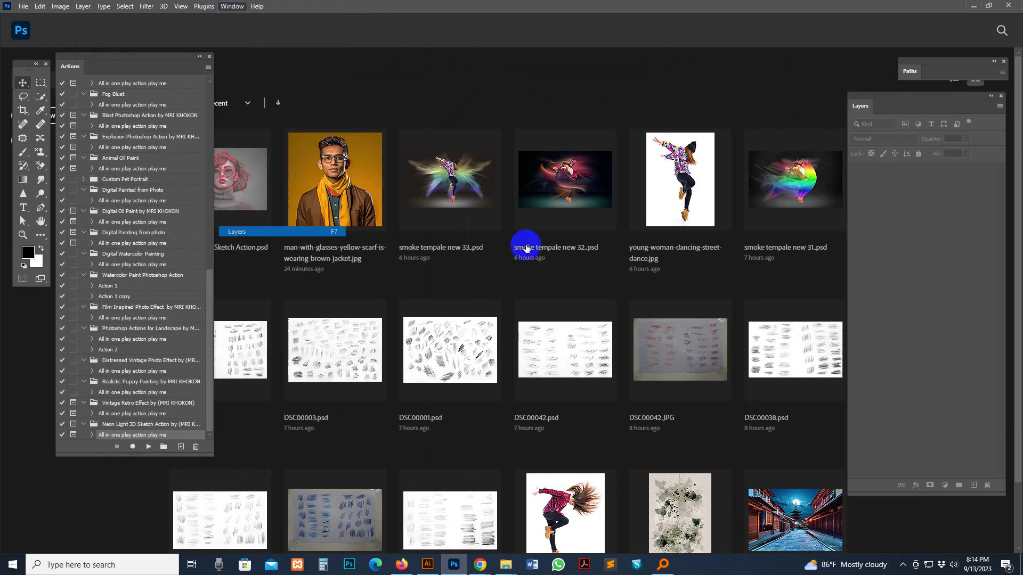
mouse_move(874, 110)
left_mouse_down()
mouse_move(821, 110)
mouse_move(857, 117)
left_mouse_up()
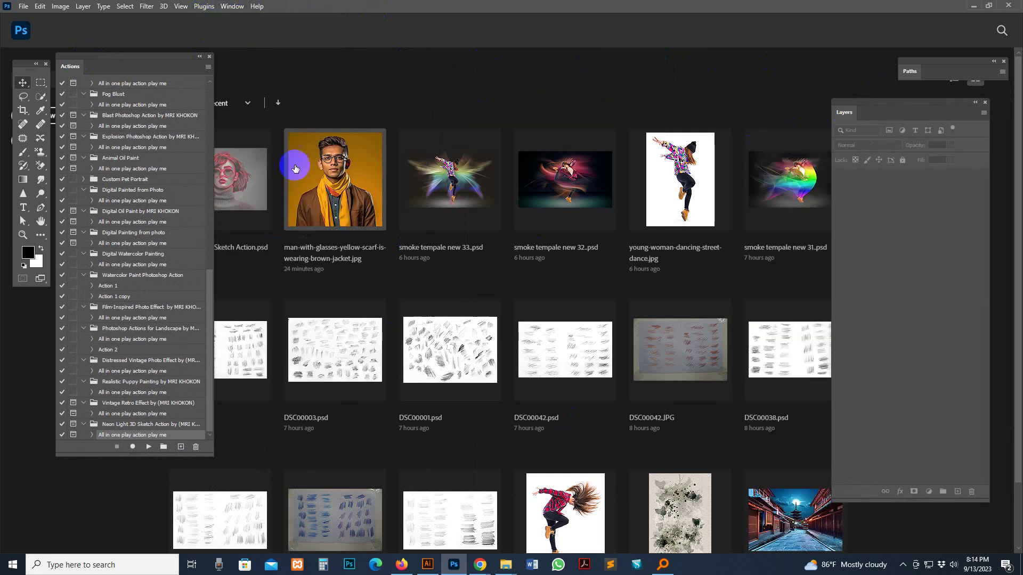
Load the Neon Light 3D Sketch Action .atn file from the Main file Neon Light 3D Sketch Action folder into the Actions panel
left_click(207, 66)
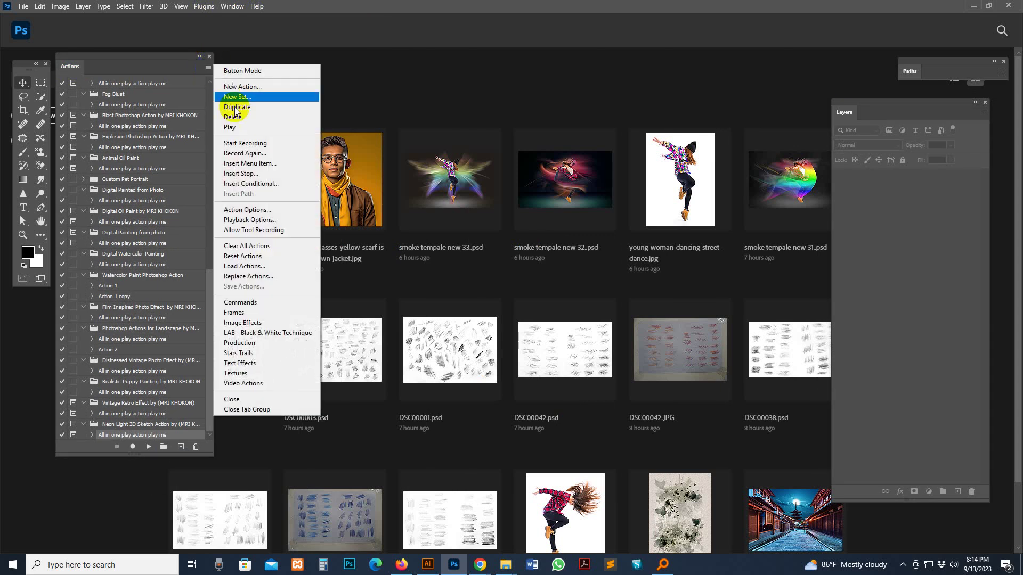
left_click(206, 66)
left_click(207, 66)
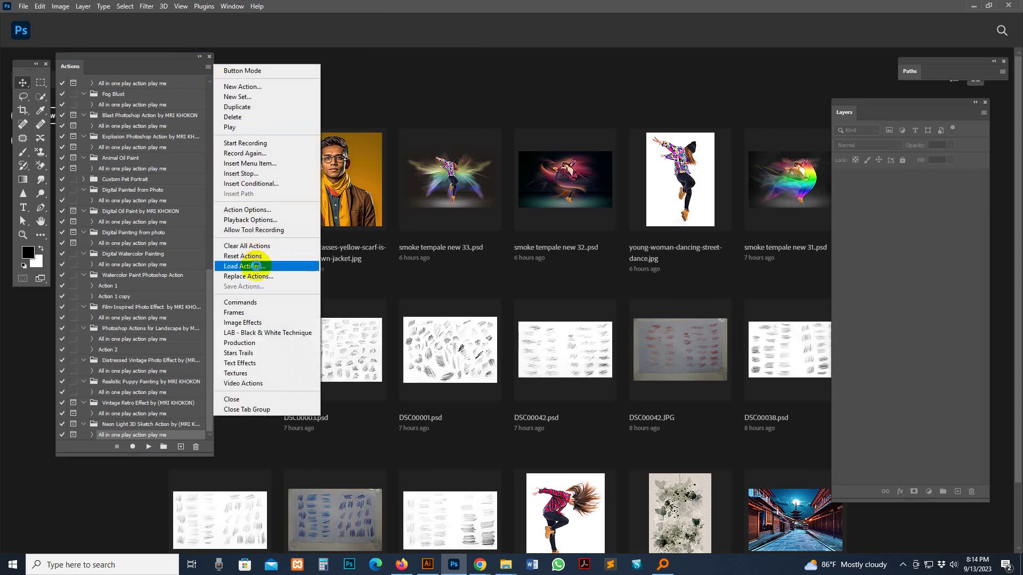
left_click(258, 267)
left_click(403, 156)
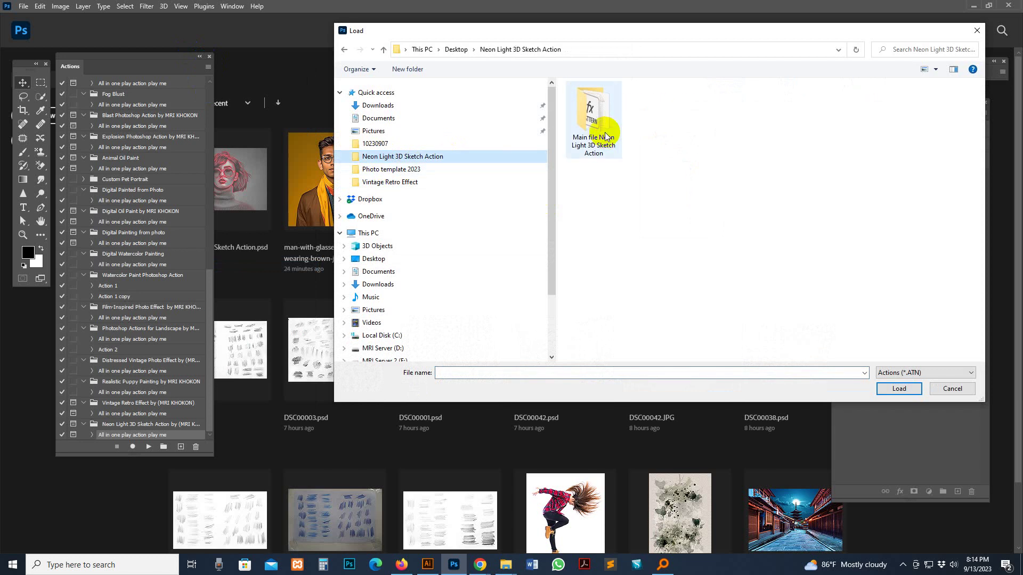
double_click(599, 109)
left_click(600, 105)
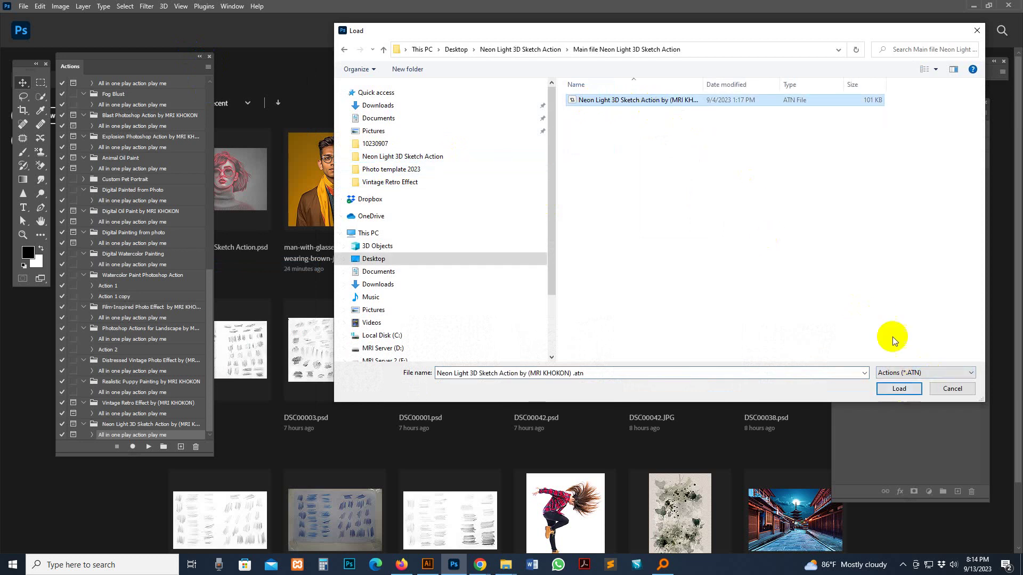
left_click(899, 389)
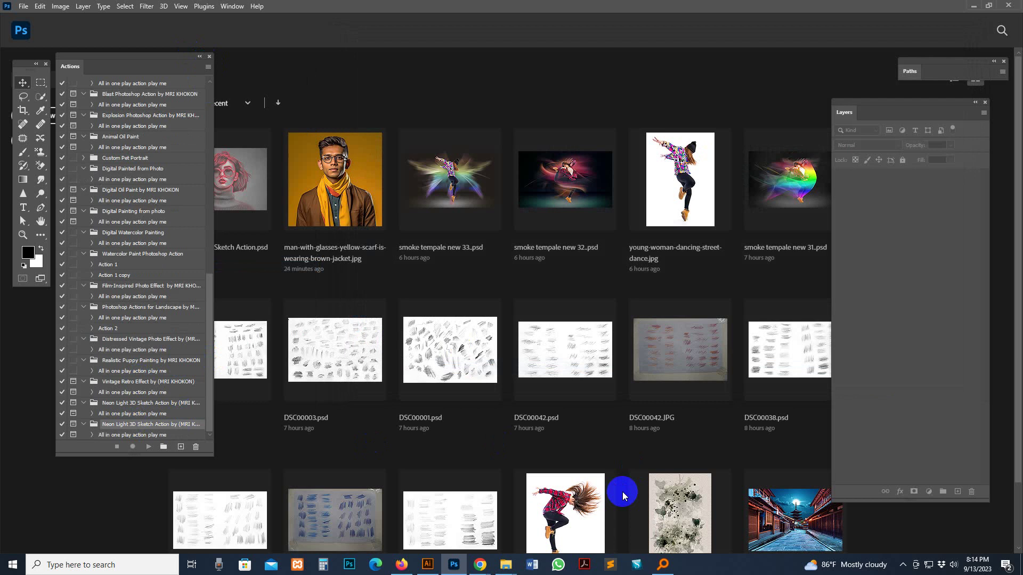
Bring the JPG of the young woman in an orange turtleneck from the File Explorer folder into Photoshop as a document
mouse_move(507, 570)
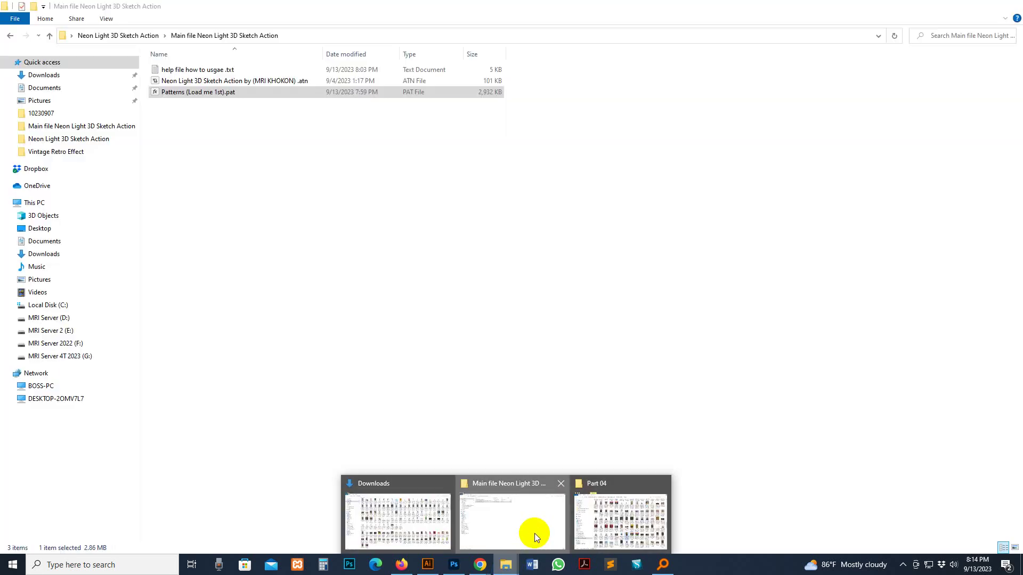
left_click(535, 532)
key("alt+Left")
mouse_move(354, 120)
left_mouse_down()
mouse_move(541, 440)
mouse_move(458, 570)
mouse_move(583, 142)
mouse_move(510, 43)
left_mouse_up()
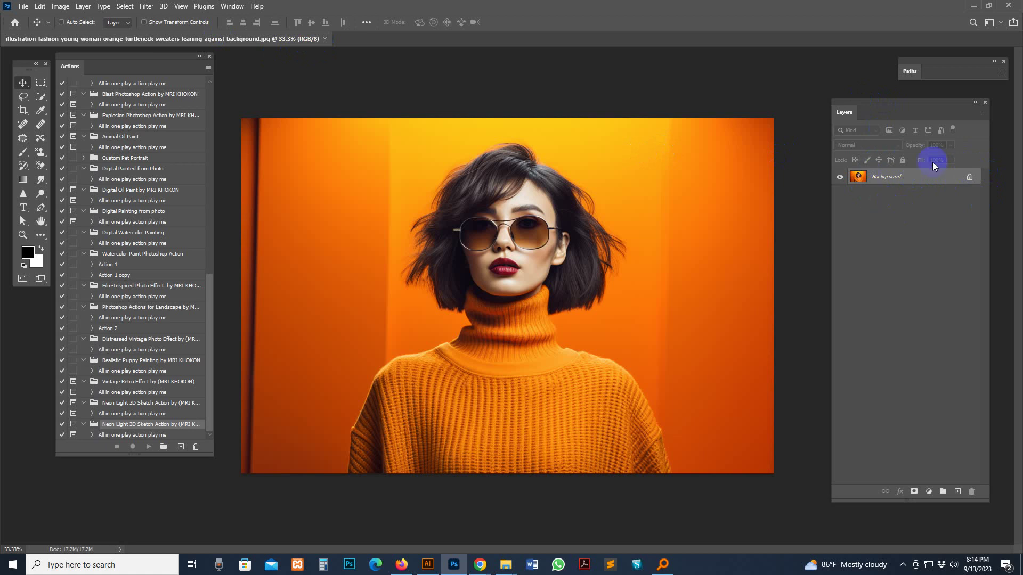
Move the Layers panel up beside the photo and close the Paths panel
left_click(872, 113)
left_click_drag(872, 113, 852, 64)
left_click(1004, 61)
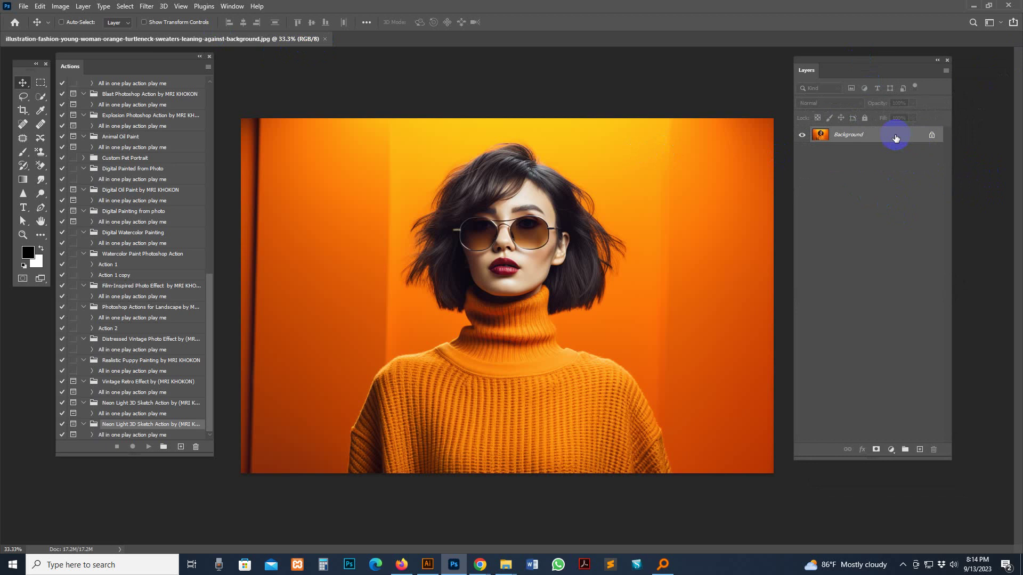
Convert the Background to a regular layer named Layer 0, and flatten the image to a locked Background
double_click(902, 140)
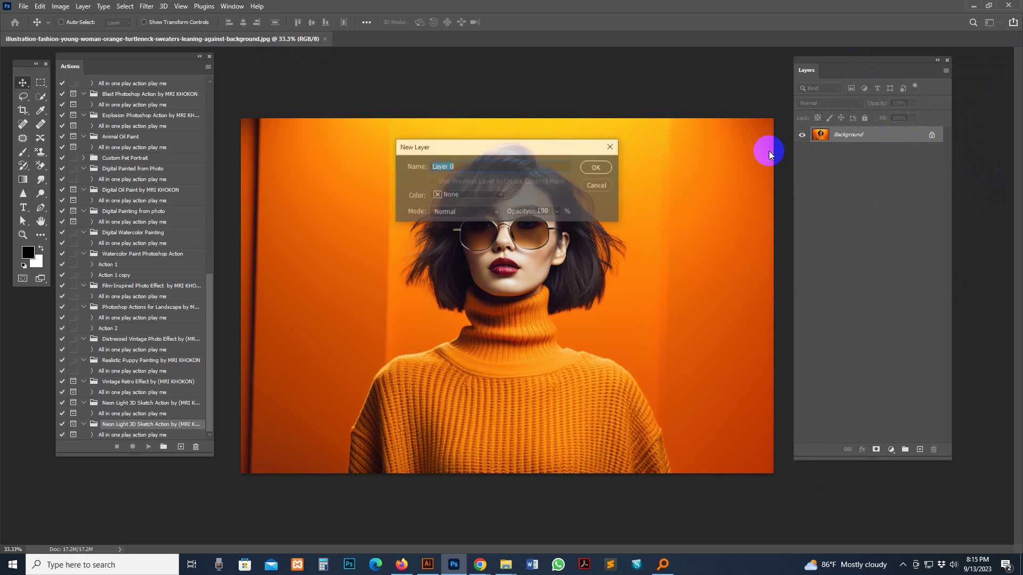
left_click(598, 167)
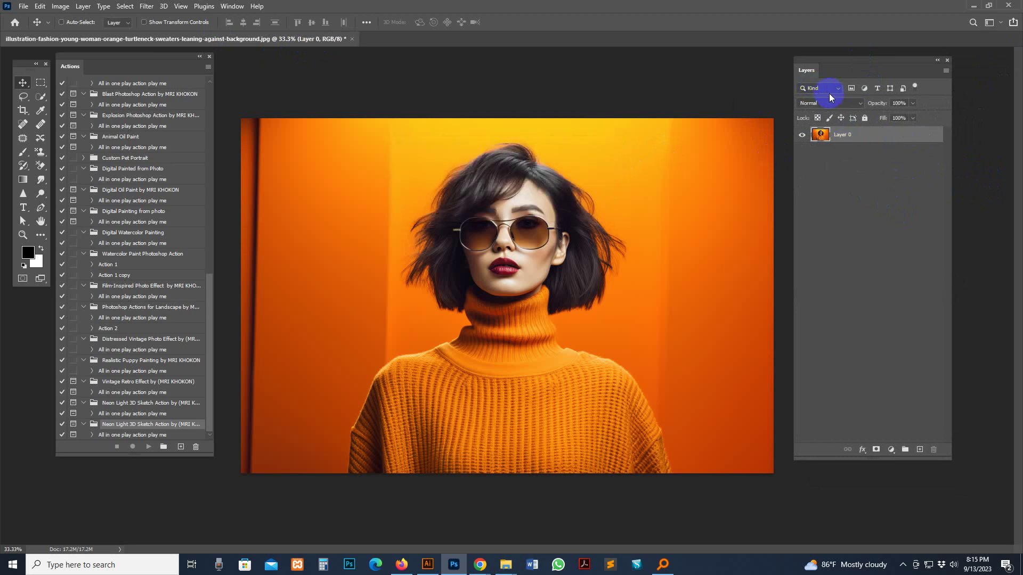
right_click(878, 138)
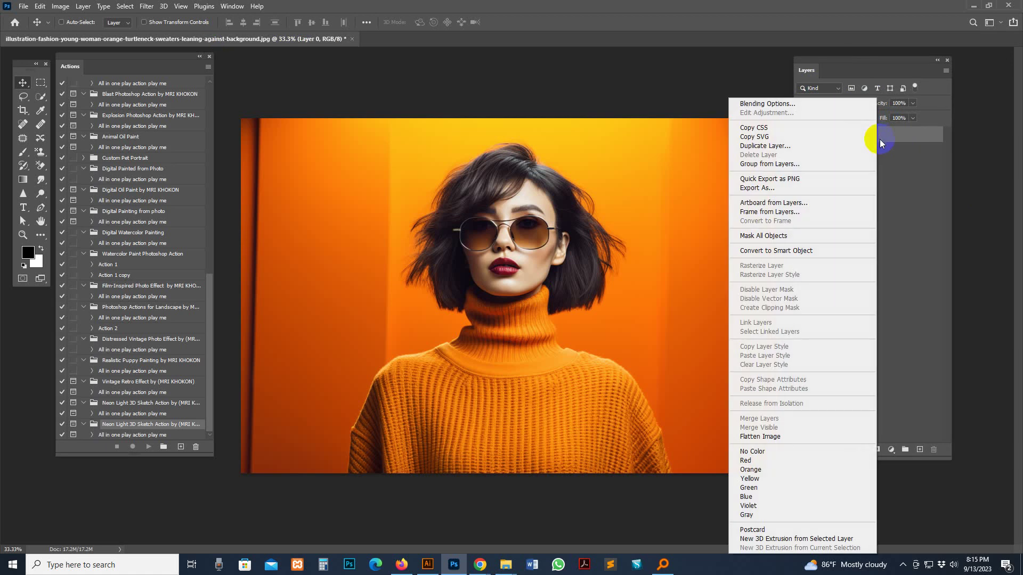
left_click(772, 437)
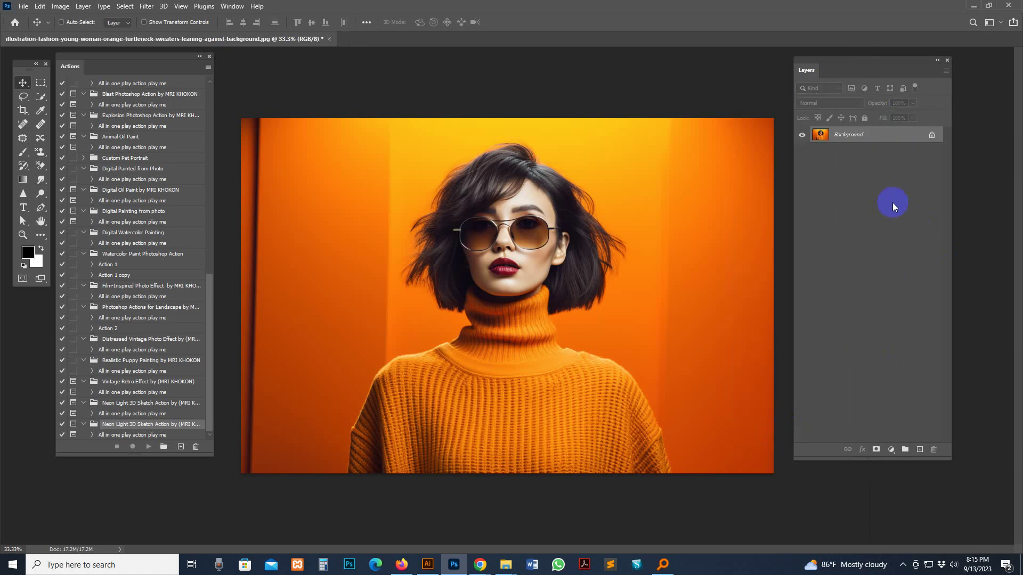
Accept the Layers panel options with Use Default Masks on Fill Layers enabled, and narrow and reposition the Layers panel
left_click(946, 70)
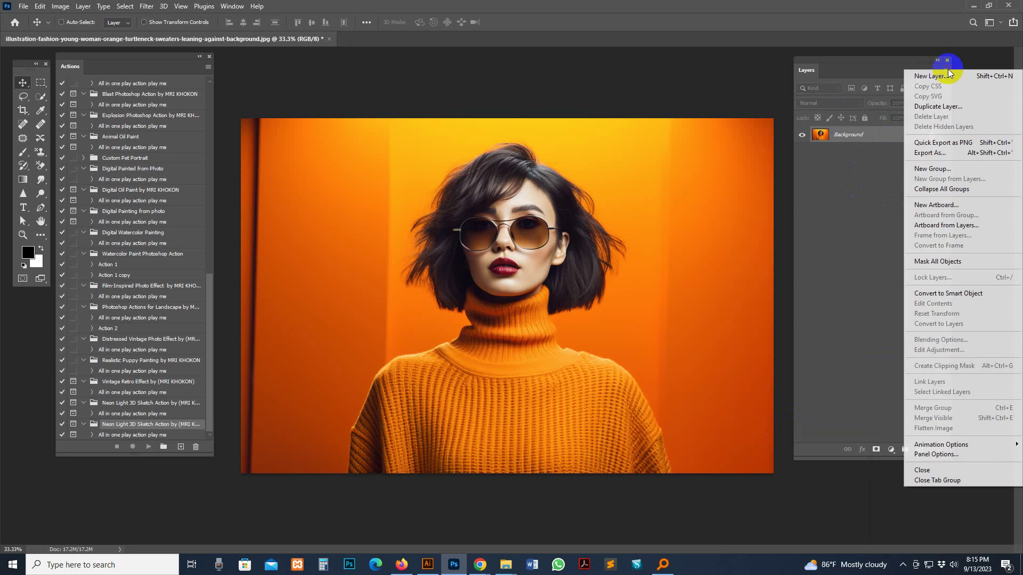
left_click(954, 456)
left_click(570, 288)
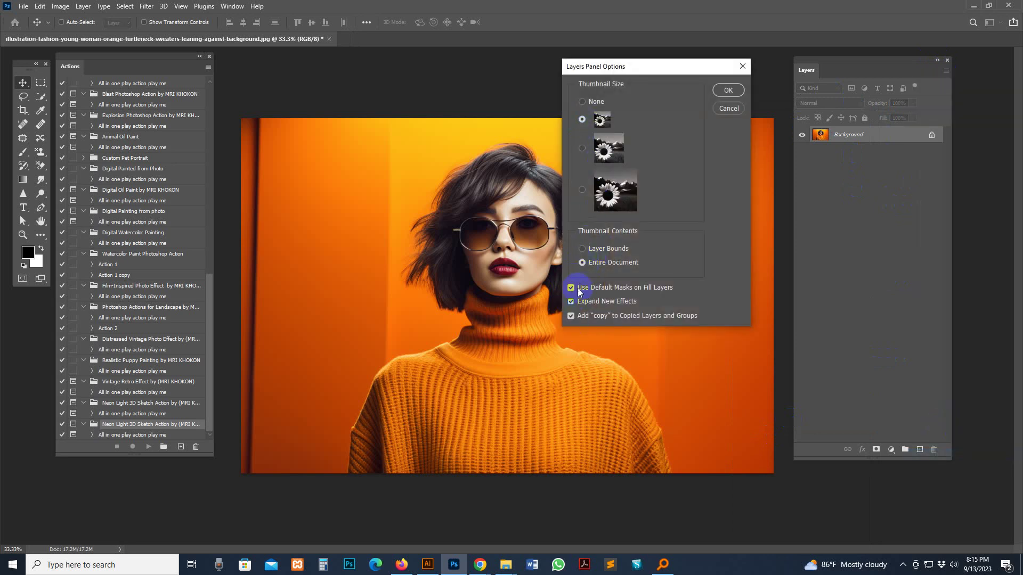
left_click(729, 90)
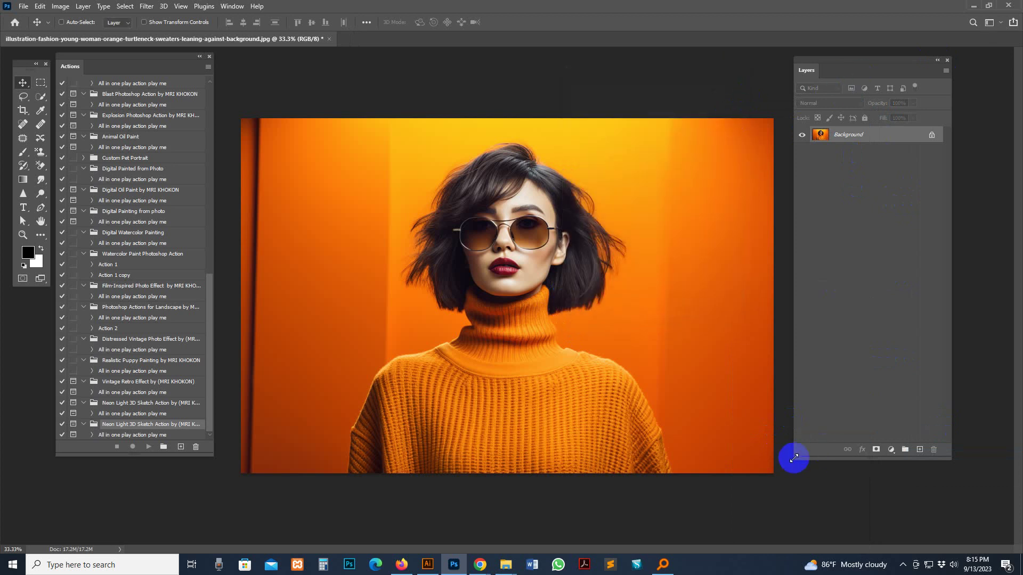
left_click_drag(797, 462, 812, 472)
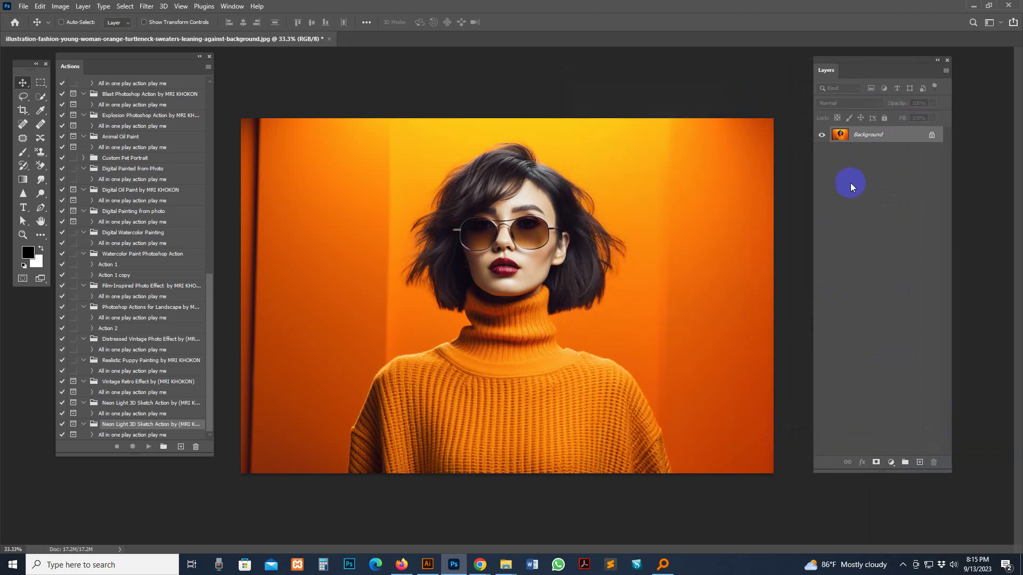
left_click_drag(856, 69, 867, 65)
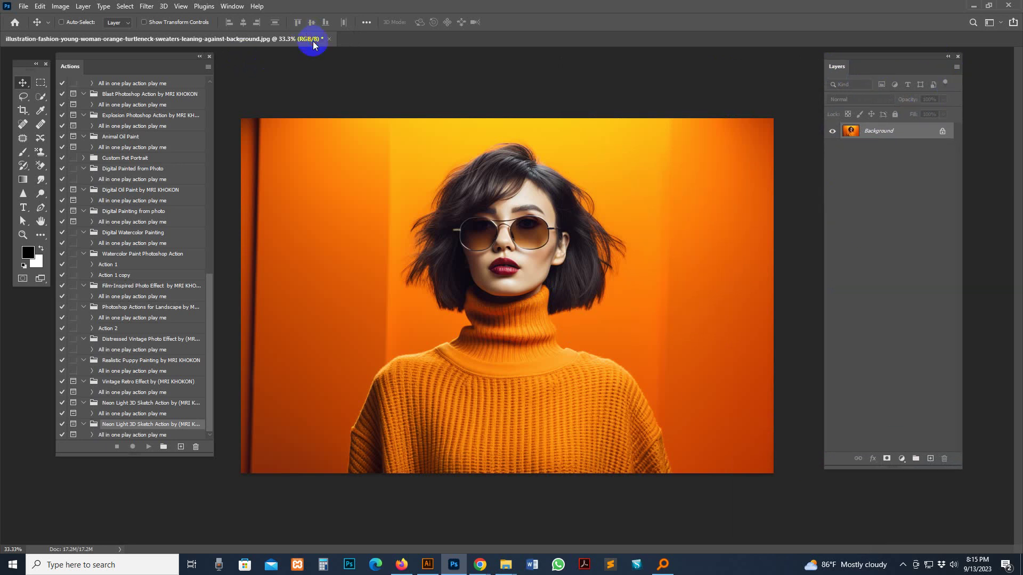
Set the photo's image mode to RGB Color
left_click(60, 6)
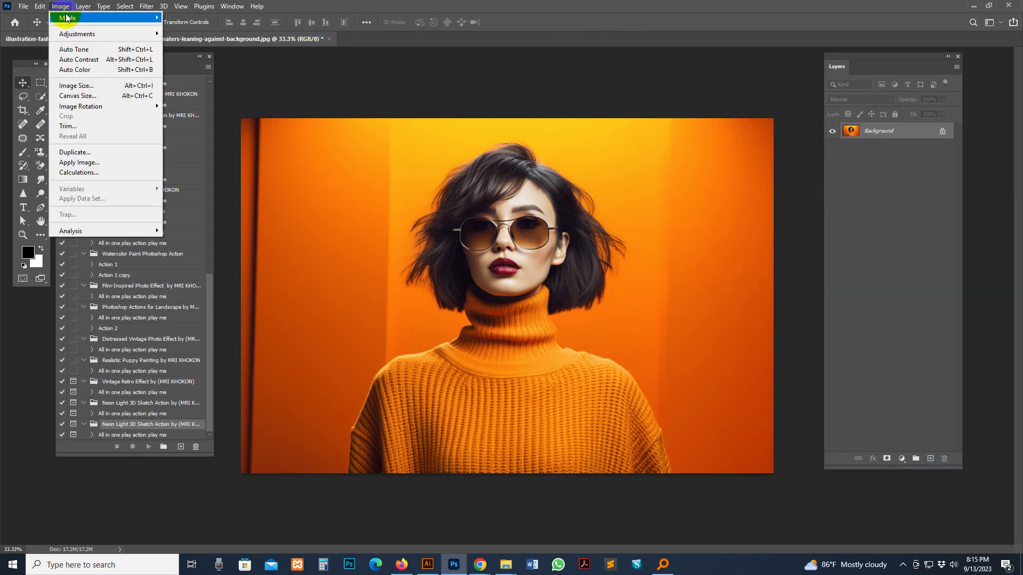
mouse_move(67, 17)
left_click(179, 59)
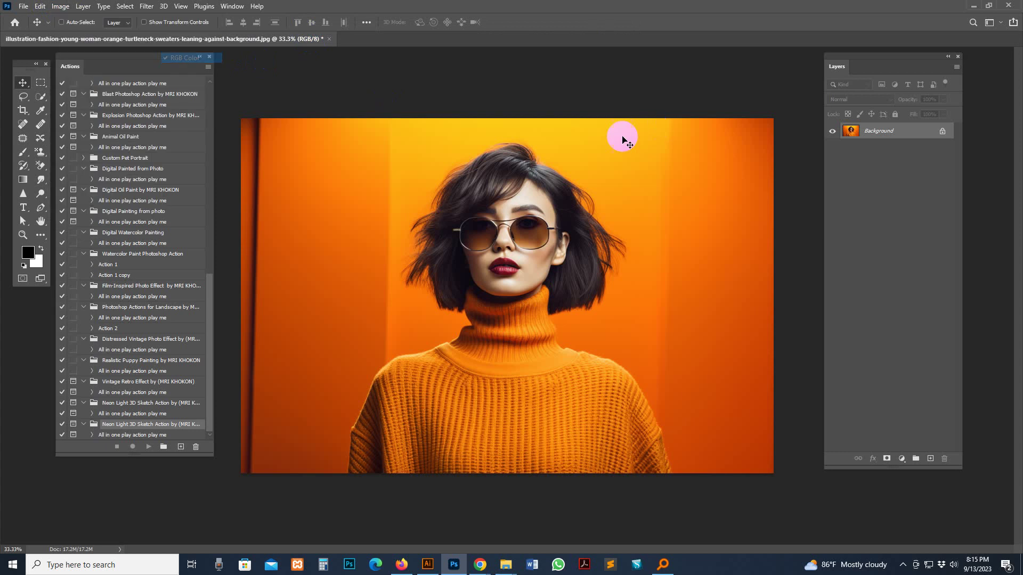
Check the photo's width, height and resolution in the image size settings and accept them as they are
left_click(60, 7)
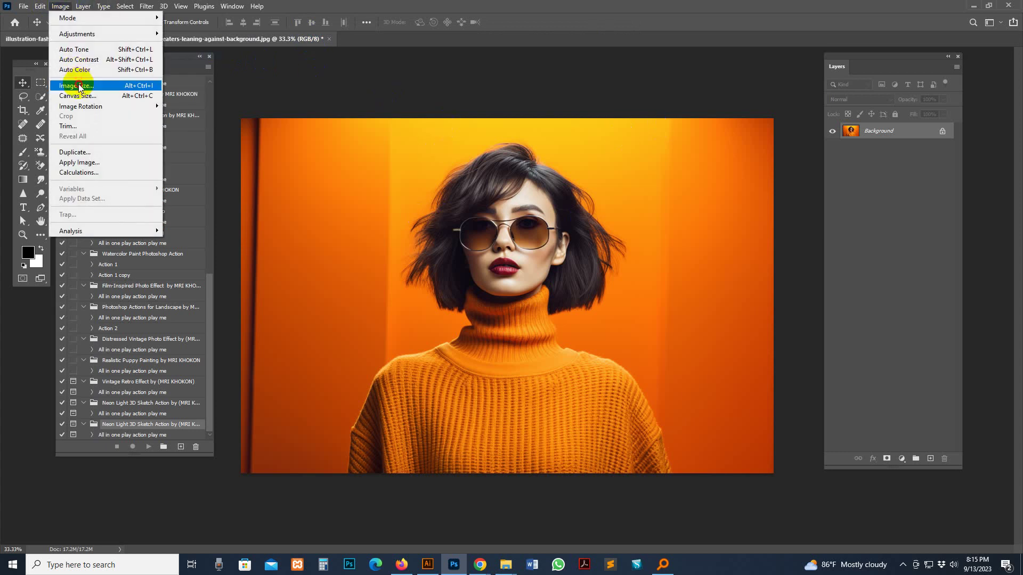
left_click(76, 85)
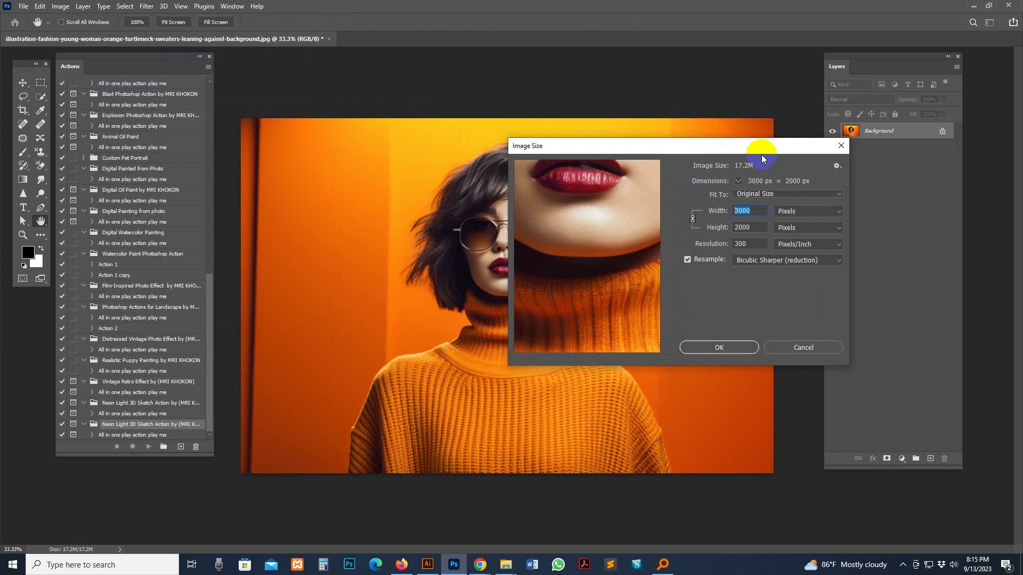
left_click_drag(761, 149, 754, 125)
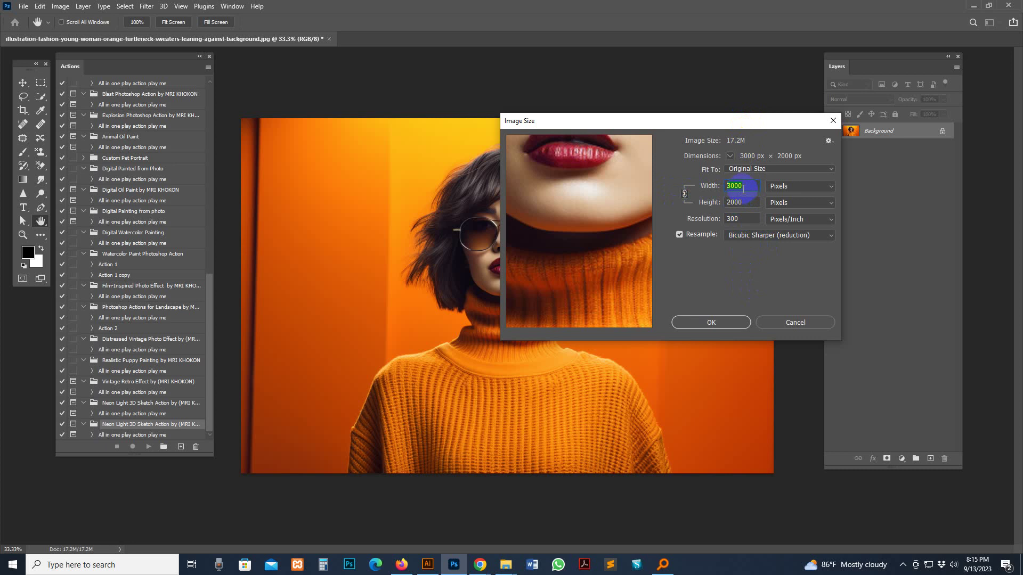
left_click(730, 322)
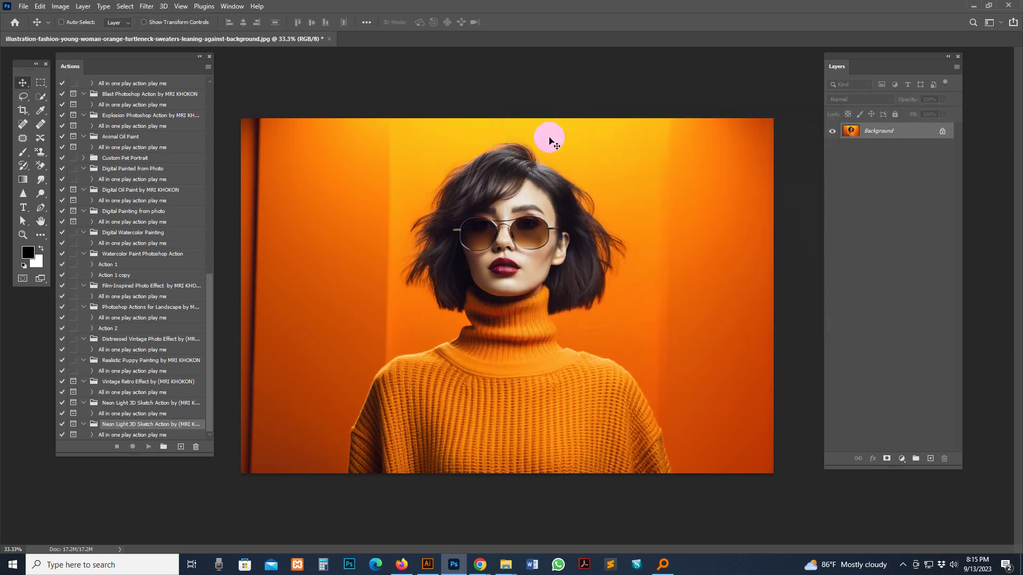
Select the woman in the photo automatically with the Quick Selection Tool's Select Subject command
left_click_drag(43, 99, 77, 102)
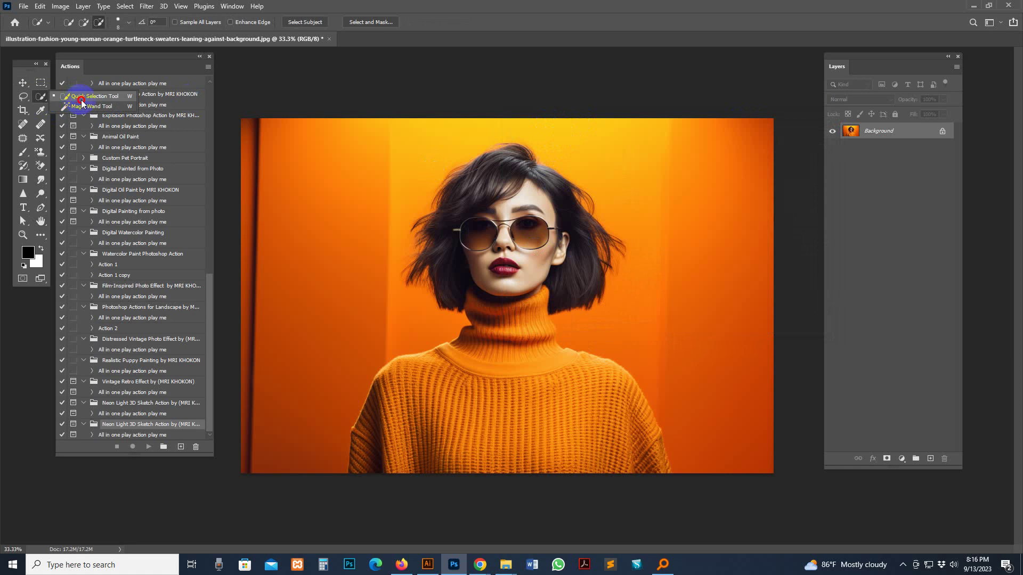
mouse_move(80, 99)
left_mouse_down()
mouse_move(43, 99)
mouse_move(97, 97)
left_mouse_up()
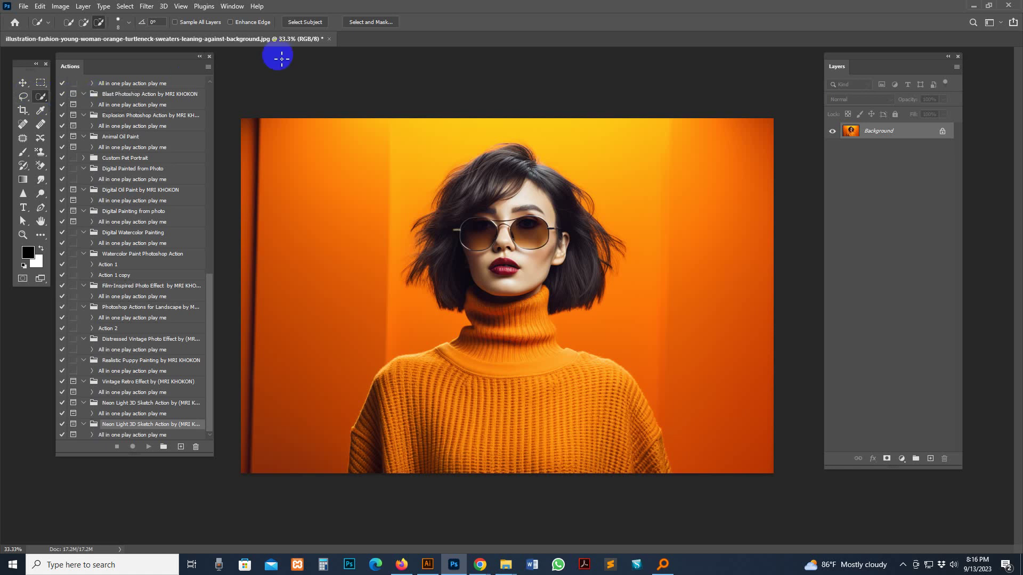
left_click(303, 23)
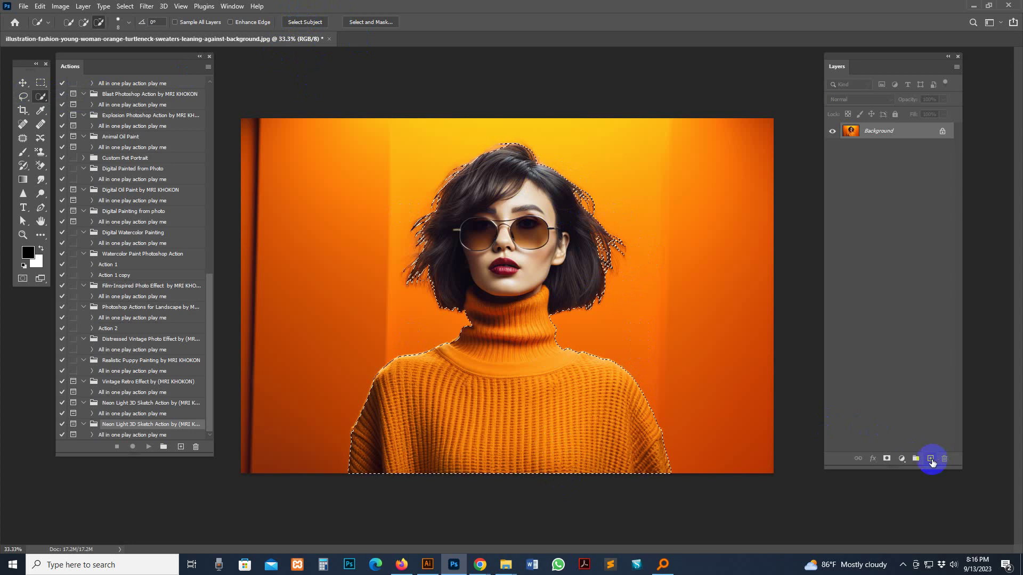
Add a new layer above the Background and rename it brush
left_click(931, 460)
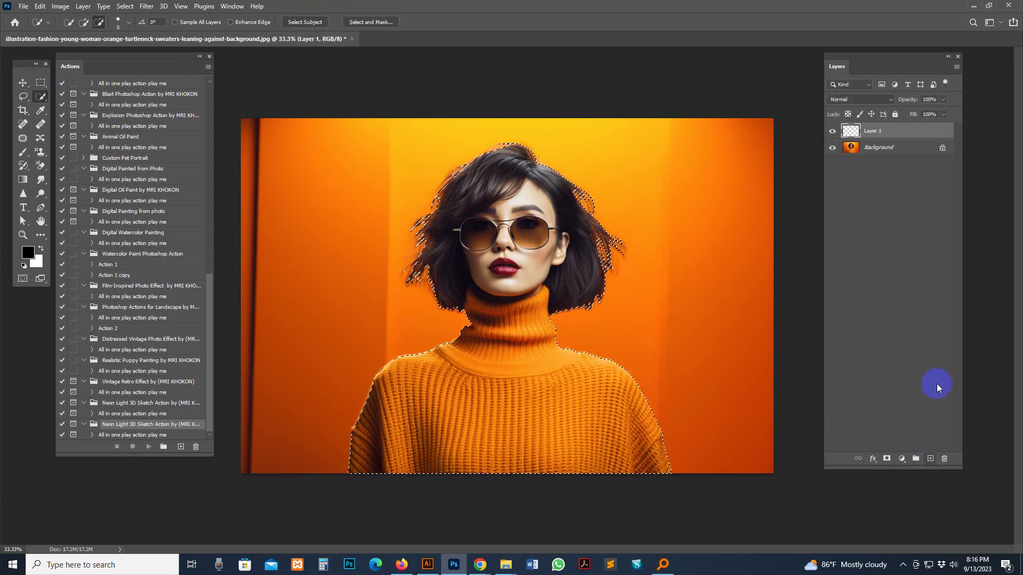
double_click(873, 131)
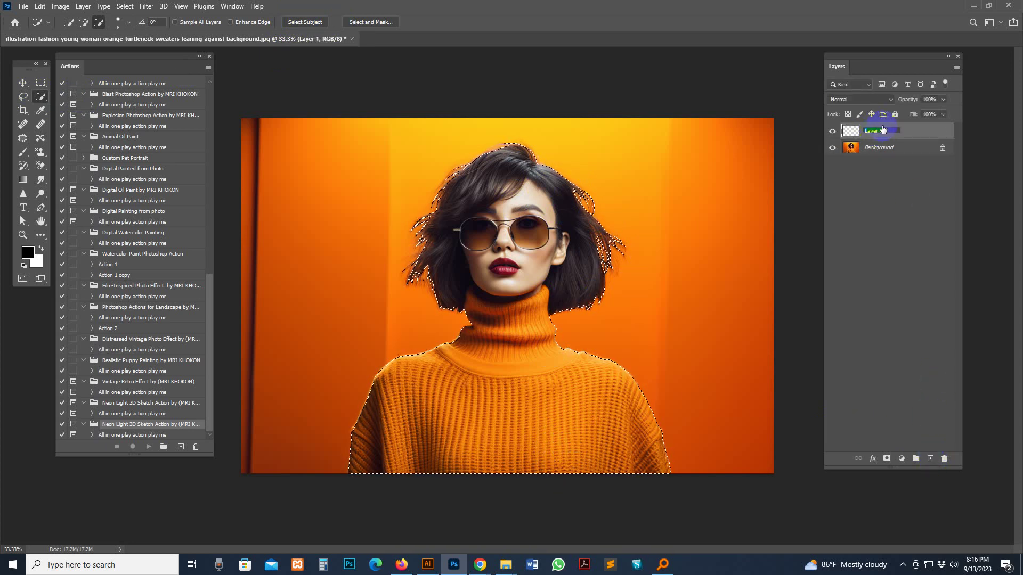
type("brush")
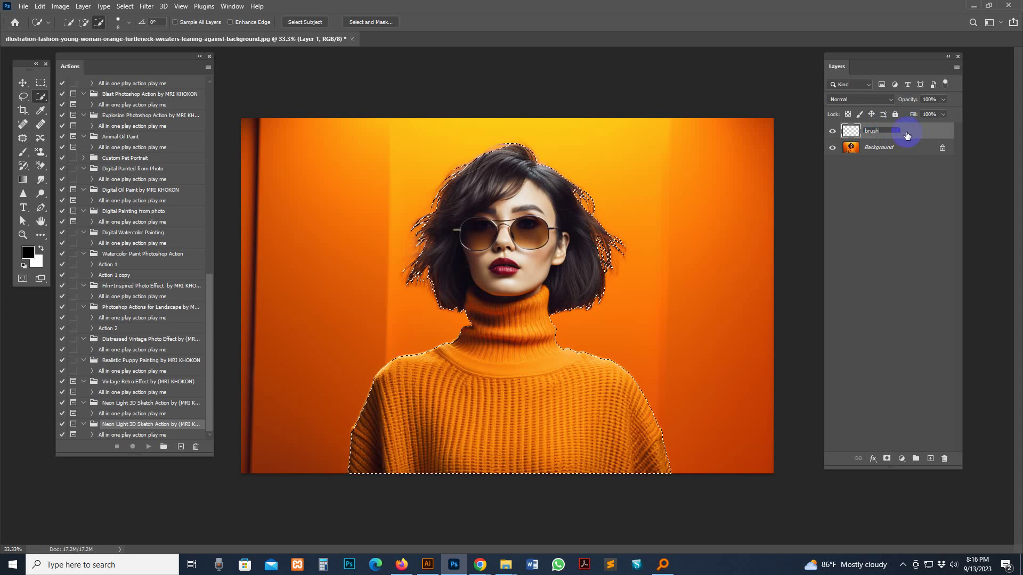
key("Return")
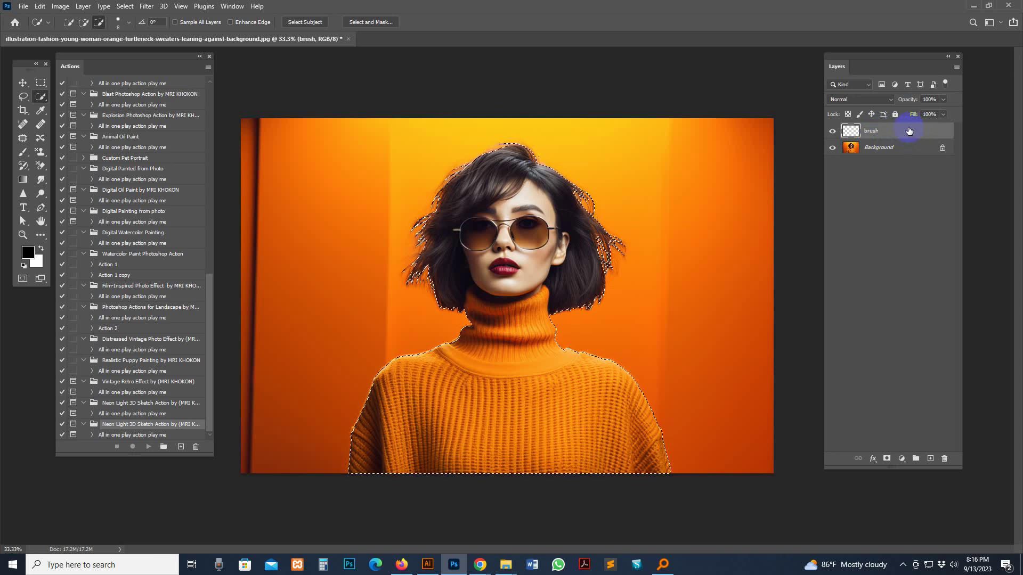
Activate the Paint Bucket Tool and set the foreground color to red (ed0000)
left_click(42, 235)
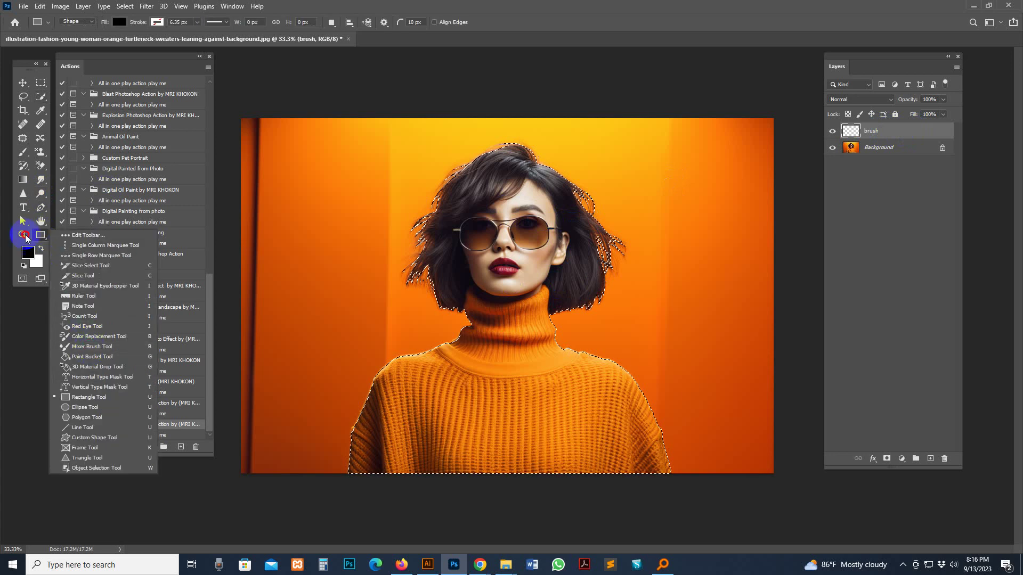
left_click(43, 239)
mouse_move(42, 241)
left_mouse_down()
mouse_move(95, 370)
mouse_move(94, 358)
left_mouse_up()
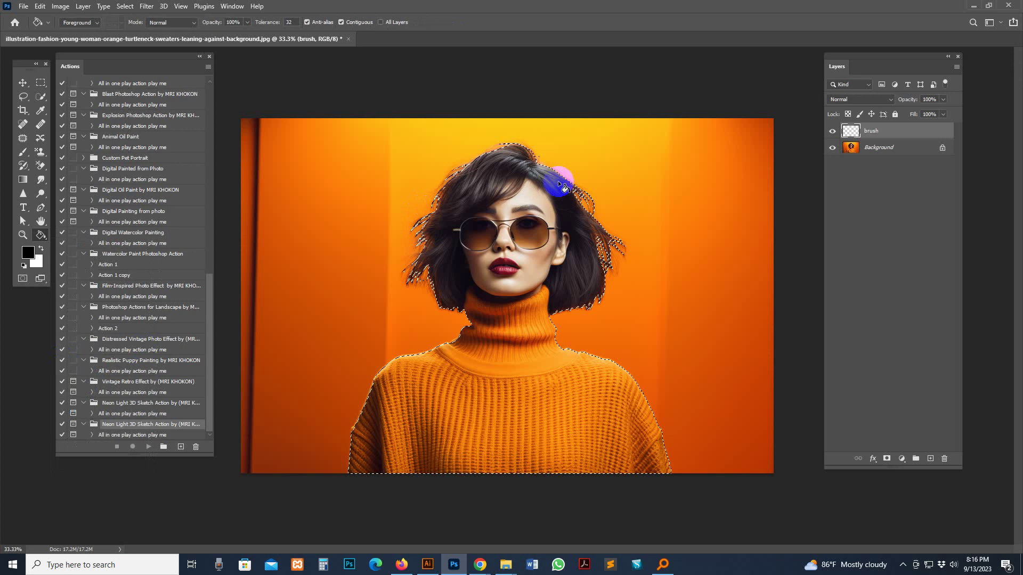
left_click(30, 252)
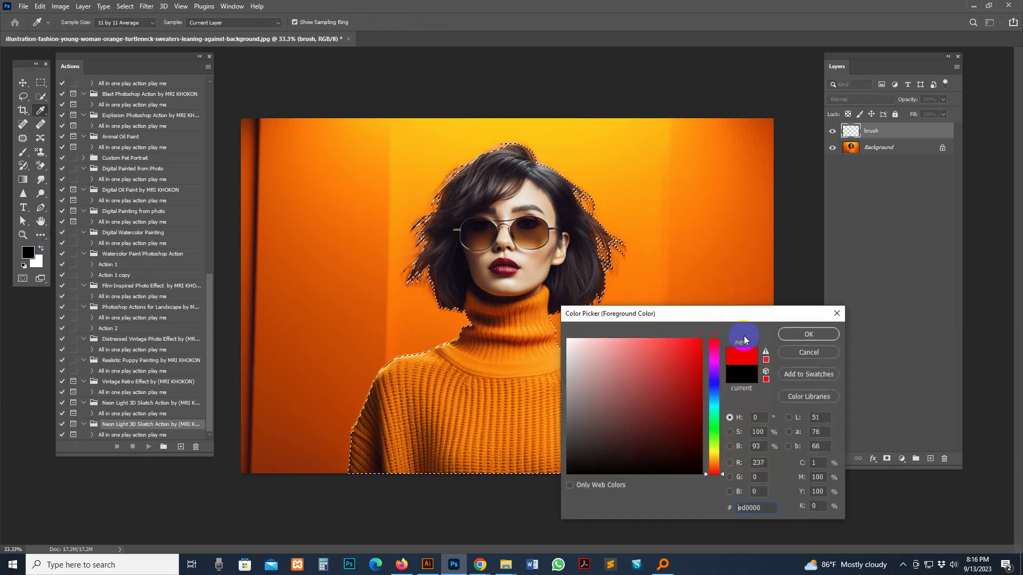
left_click(804, 330)
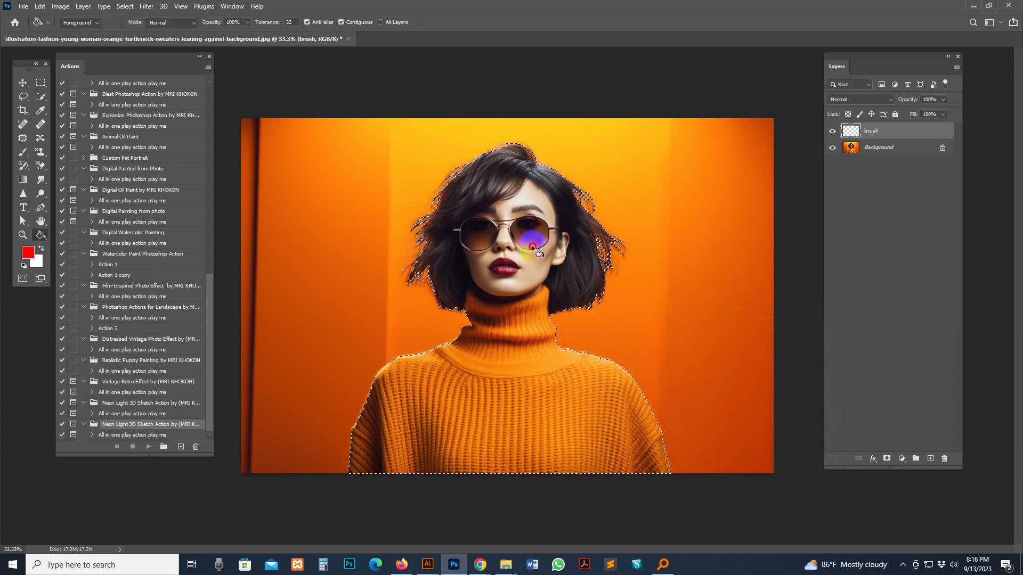
Fill the selected woman with red on the brush layer and toggle the layer's visibility to compare
left_click(533, 248)
left_click(832, 131)
left_click(832, 131)
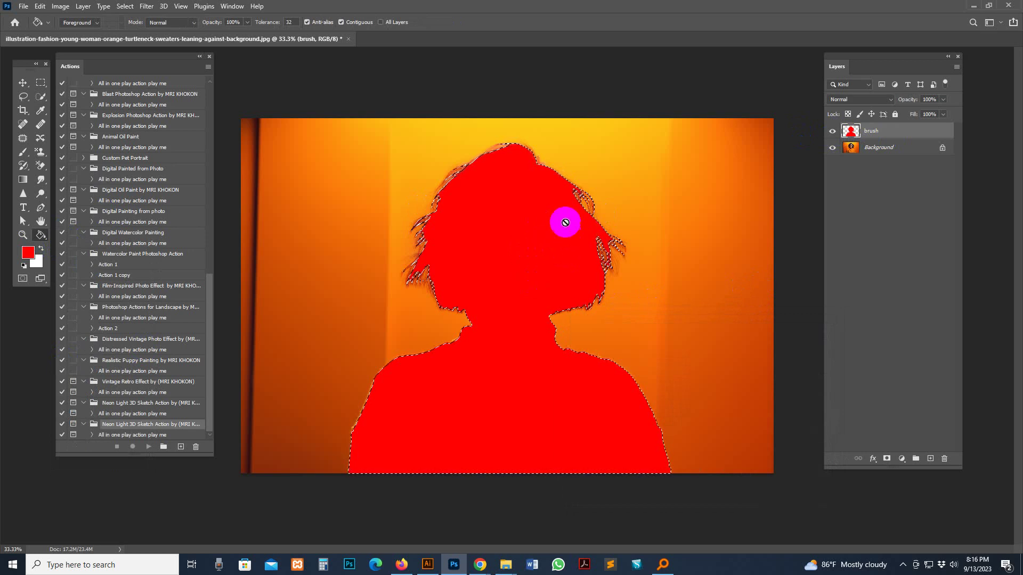
key("ctrl+comma")
Switch to the Brush Tool and remove the red fill from the brush layer, keeping the layer visible
left_click(24, 153)
mouse_move(26, 154)
left_mouse_down()
mouse_move(72, 156)
mouse_move(61, 154)
left_mouse_up()
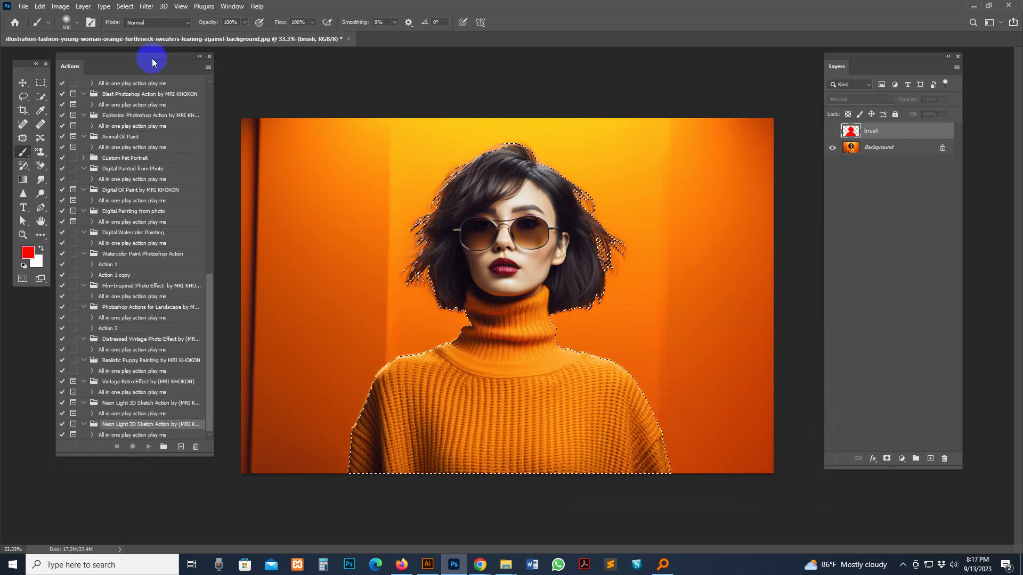
left_click(832, 131)
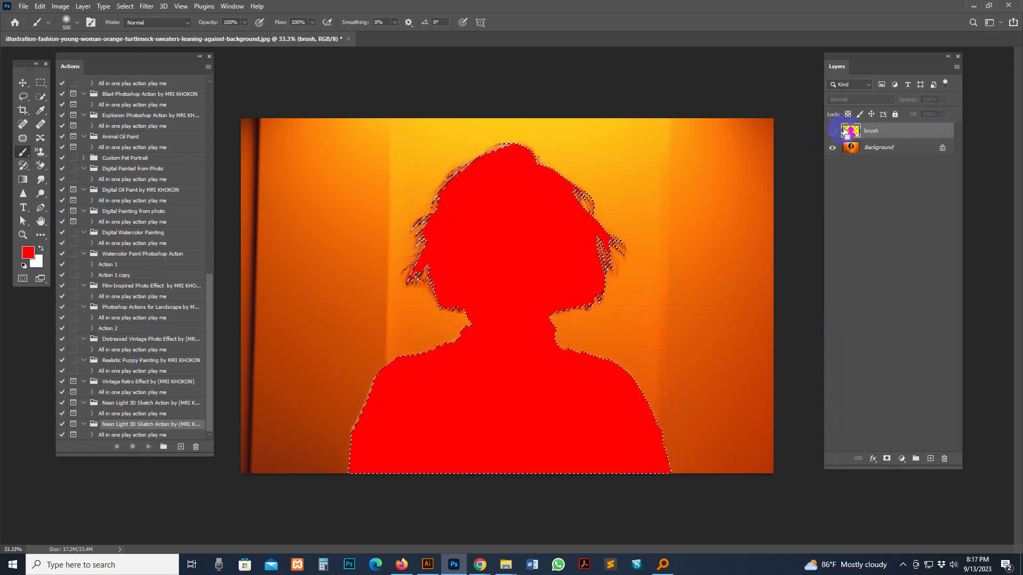
left_click(846, 132)
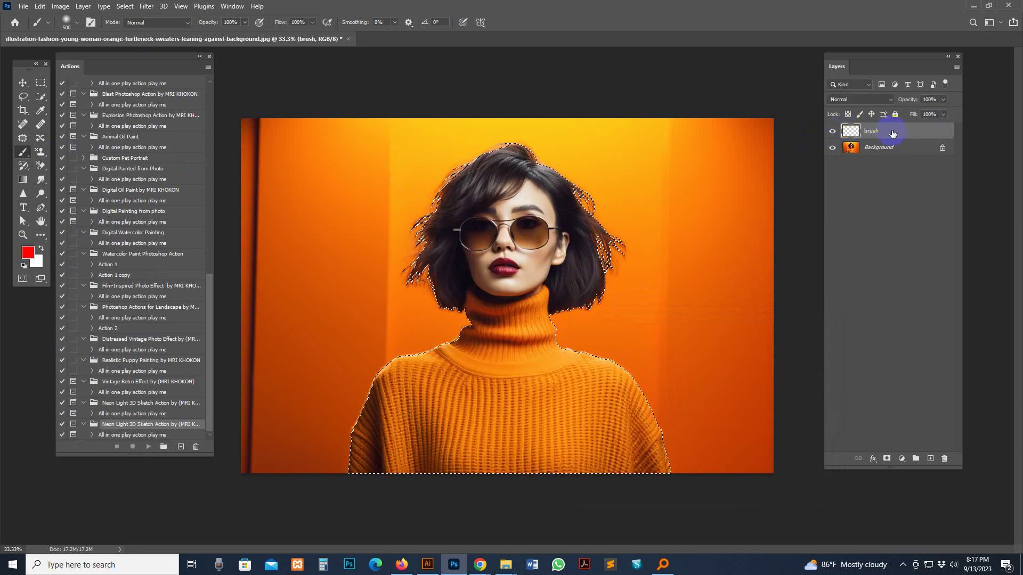
Paint the woman's hair, face, neck and upper sweater red inside the selection on the brush layer, with the brush size set to 400
left_click_drag(530, 154, 510, 160)
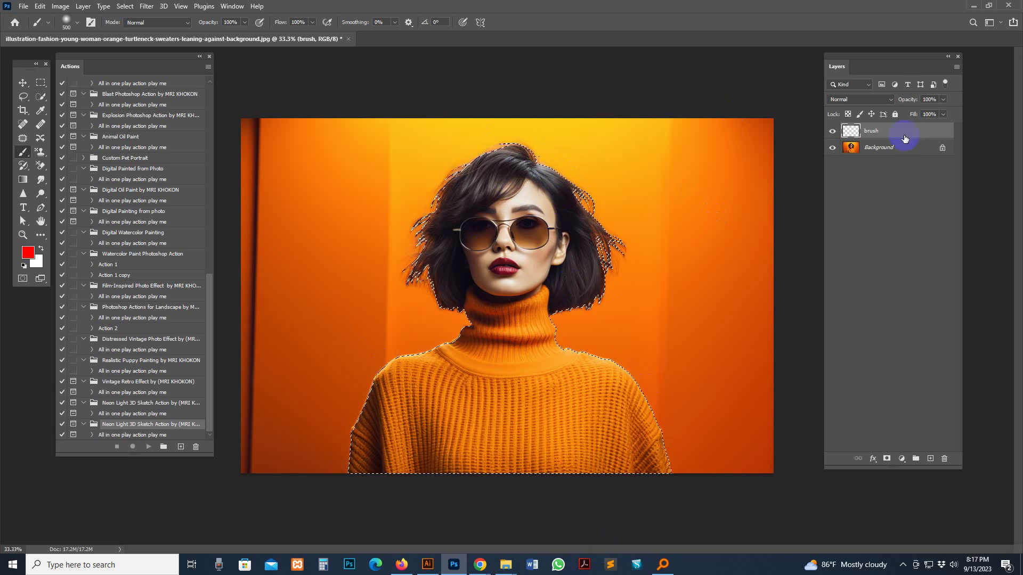
mouse_move(464, 179)
left_mouse_down()
mouse_move(510, 278)
mouse_move(589, 223)
mouse_move(503, 210)
mouse_move(484, 317)
mouse_move(417, 365)
mouse_move(416, 401)
mouse_move(502, 418)
mouse_move(623, 358)
mouse_move(520, 366)
mouse_move(509, 384)
mouse_move(584, 347)
mouse_move(667, 407)
mouse_move(612, 407)
mouse_move(540, 209)
mouse_move(406, 286)
mouse_move(612, 272)
mouse_move(491, 171)
mouse_move(556, 172)
left_mouse_up()
key("bracketleft")
key("bracketleft")
key("bracketleft")
key("bracketright")
key("bracketright")
key("ctrl+plus")
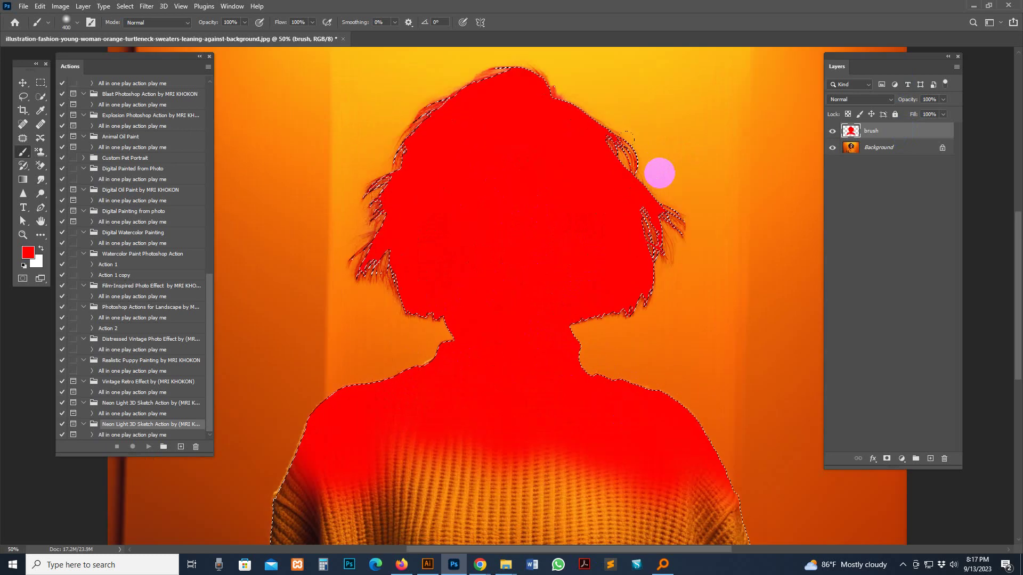
mouse_move(448, 57)
left_mouse_down()
mouse_move(567, 83)
mouse_move(588, 332)
mouse_move(616, 162)
mouse_move(384, 310)
mouse_move(479, 259)
mouse_move(499, 206)
mouse_move(491, 173)
left_mouse_up()
mouse_move(525, 208)
left_mouse_down()
mouse_move(541, 198)
mouse_move(338, 165)
left_mouse_up()
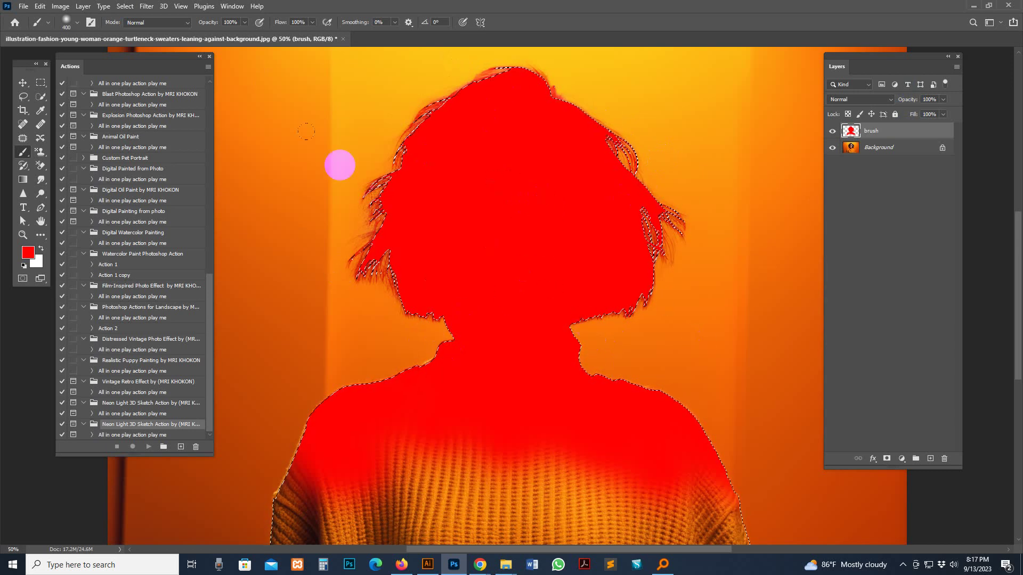
Deselect the woman's outline and switch to the Move Tool
left_click(125, 6)
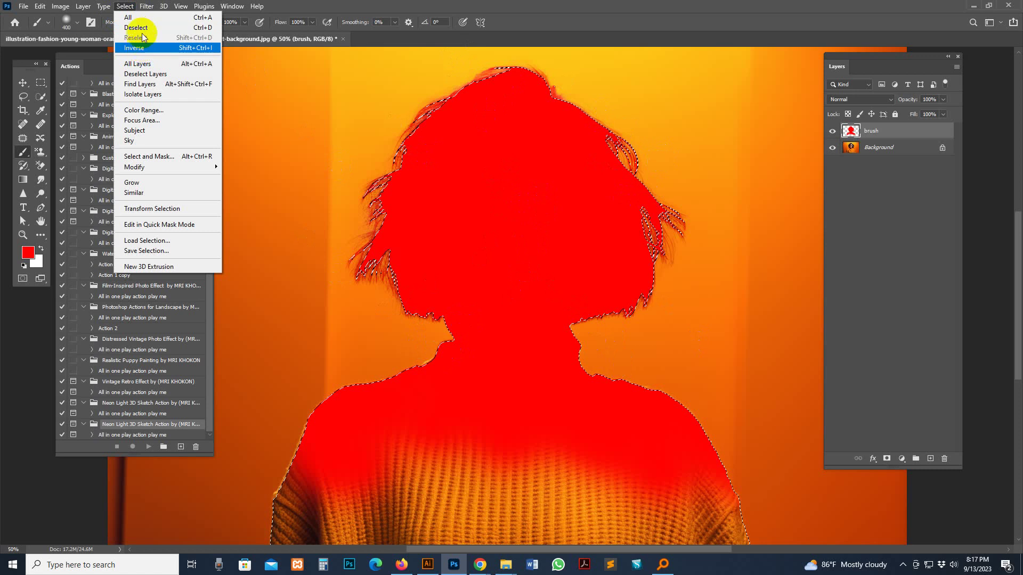
left_click(160, 27)
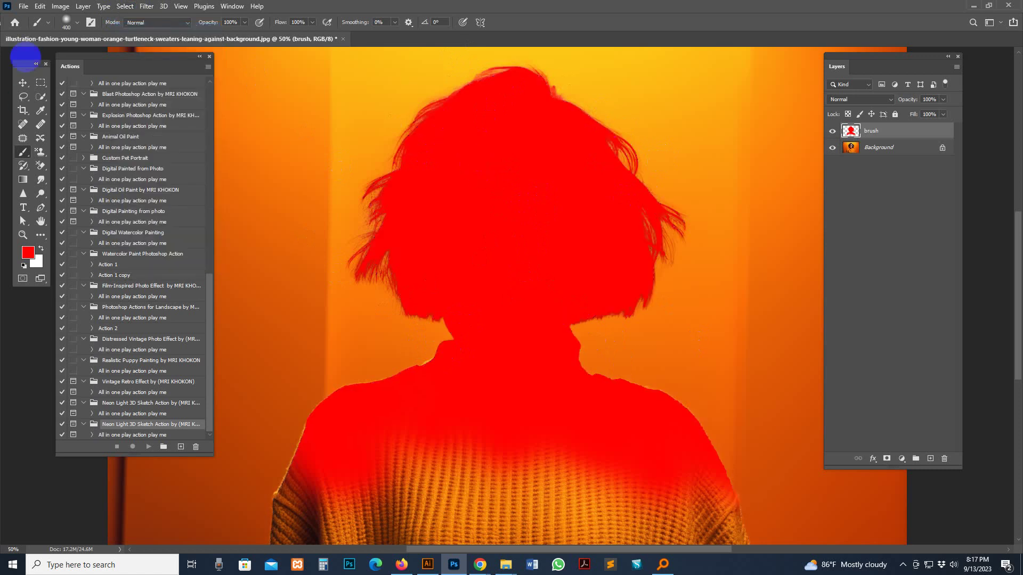
left_click(23, 82)
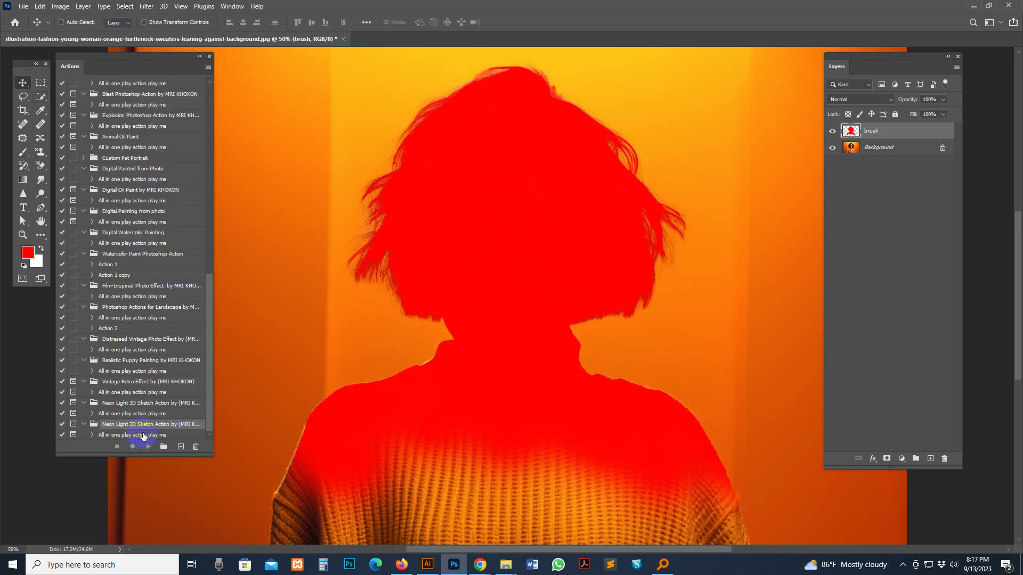
Widen the Actions panel, play "All in one play action play me" from the last Neon Light 3D Sketch set, and dismiss its closing message
left_click(145, 435)
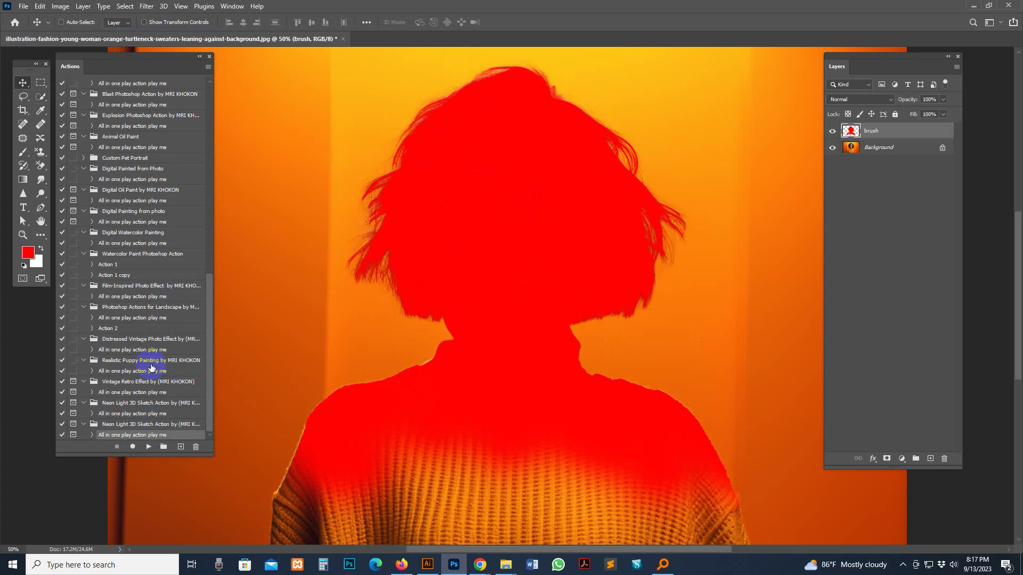
left_click_drag(212, 454, 250, 460)
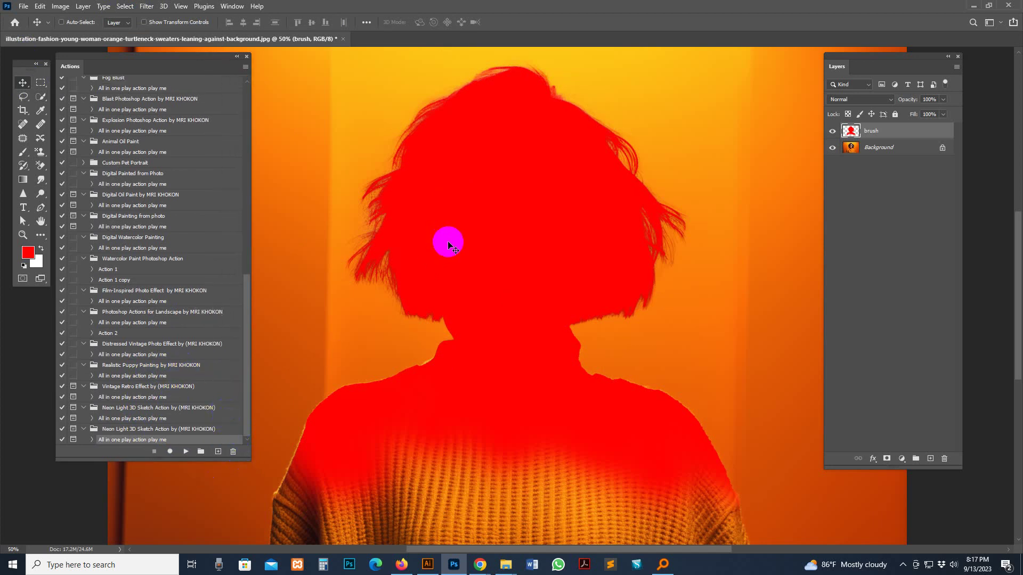
left_click(185, 451)
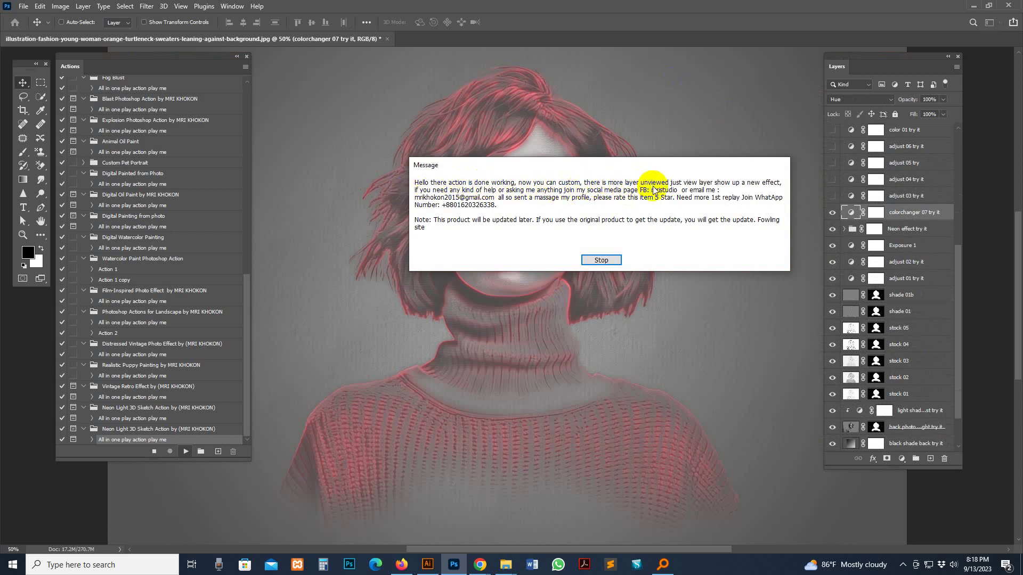
left_click(852, 198)
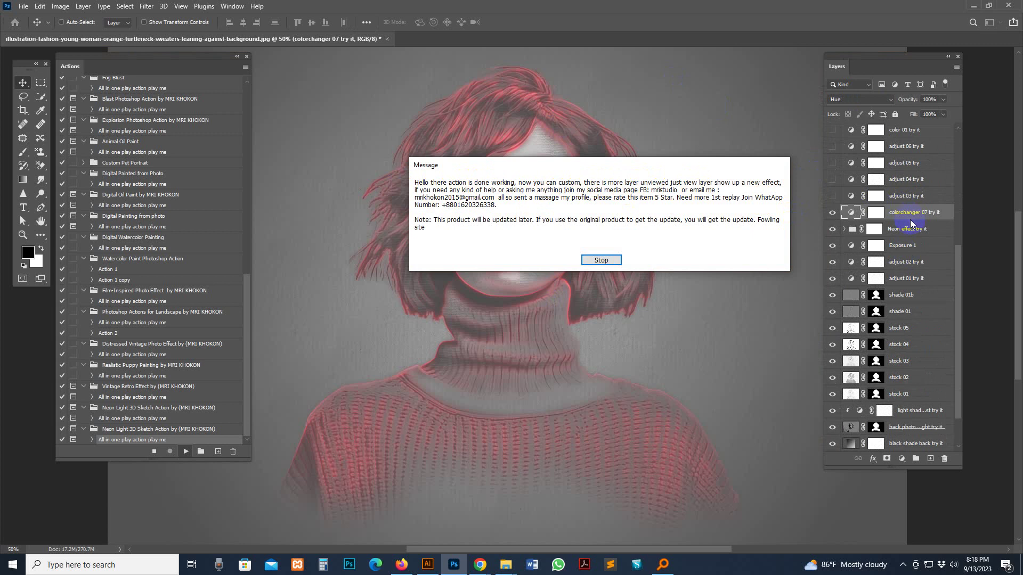
left_click(602, 260)
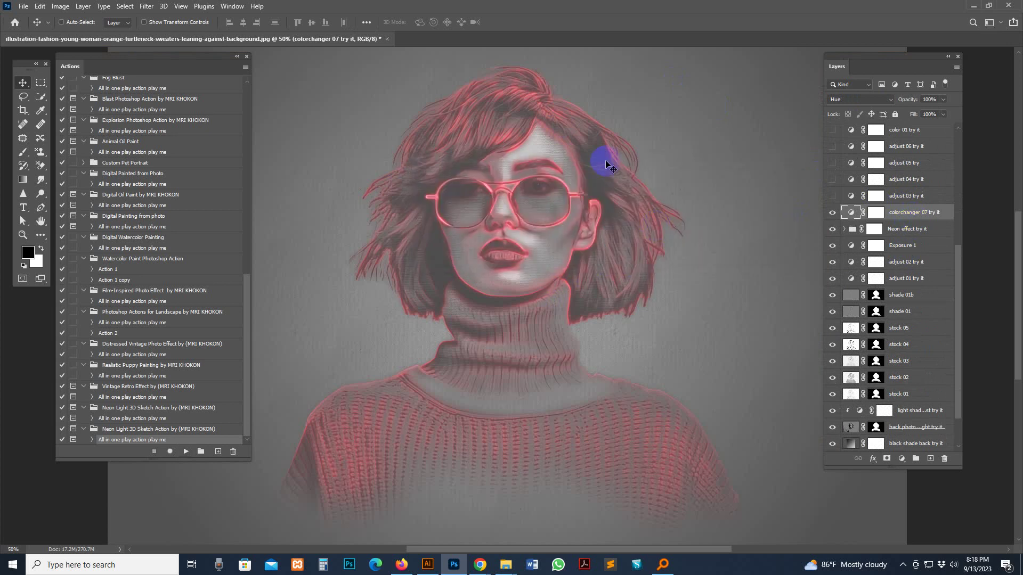
Enlarge the Layers panel and select the Color Balance 1 copy 15 layer near the top of the generated layers
key("z")
left_click(559, 206)
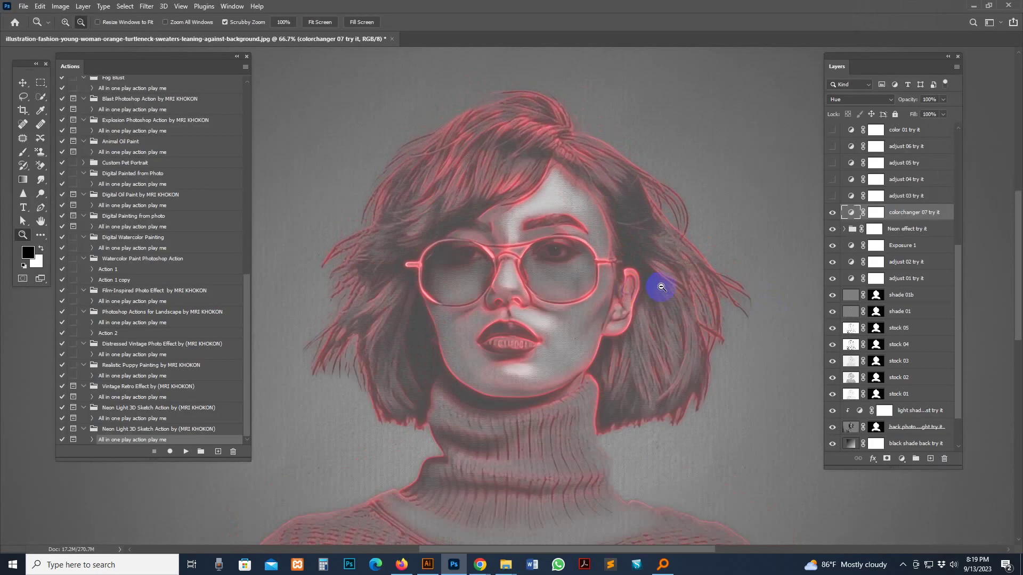
left_click(655, 288, "alt")
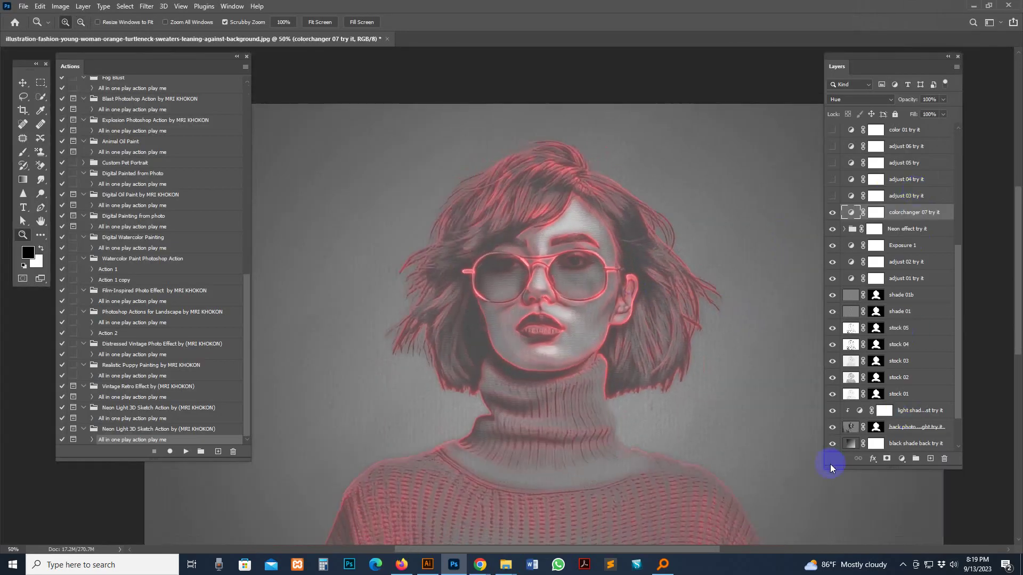
left_click_drag(826, 468, 788, 482)
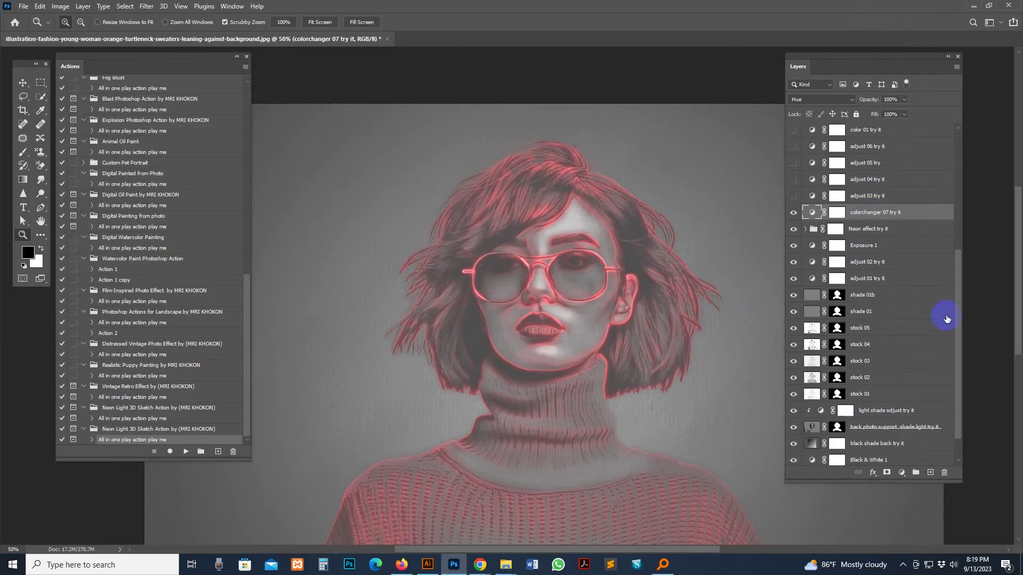
scroll(895, 240, "up", 5)
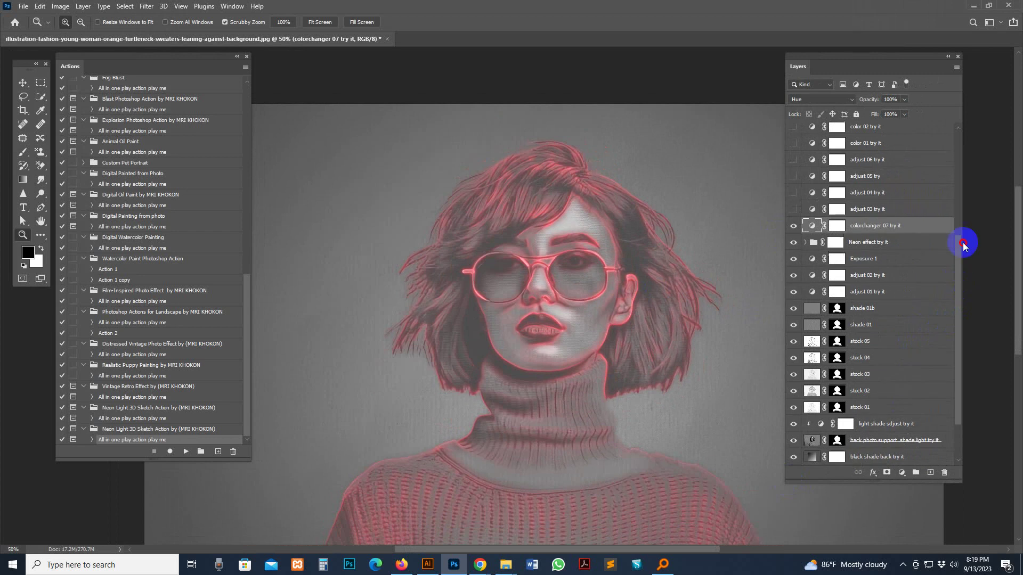
left_click(881, 183)
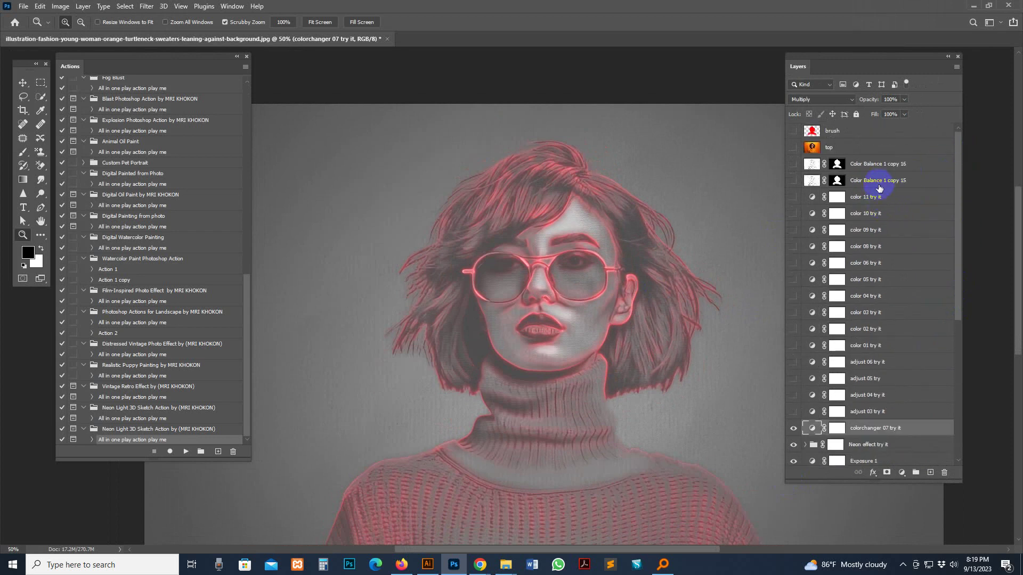
Hide the Backgorund color group and the locked Background layer so the woman stands on a transparent backdrop
scroll(884, 285, "down", 5)
scroll(885, 336, "down", 1)
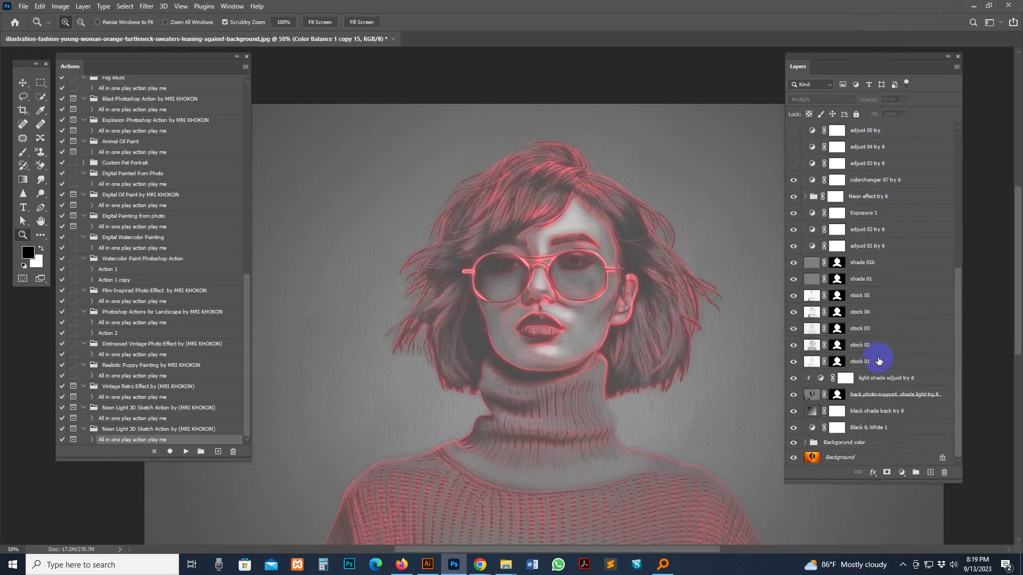
left_click(894, 445)
left_click(792, 445)
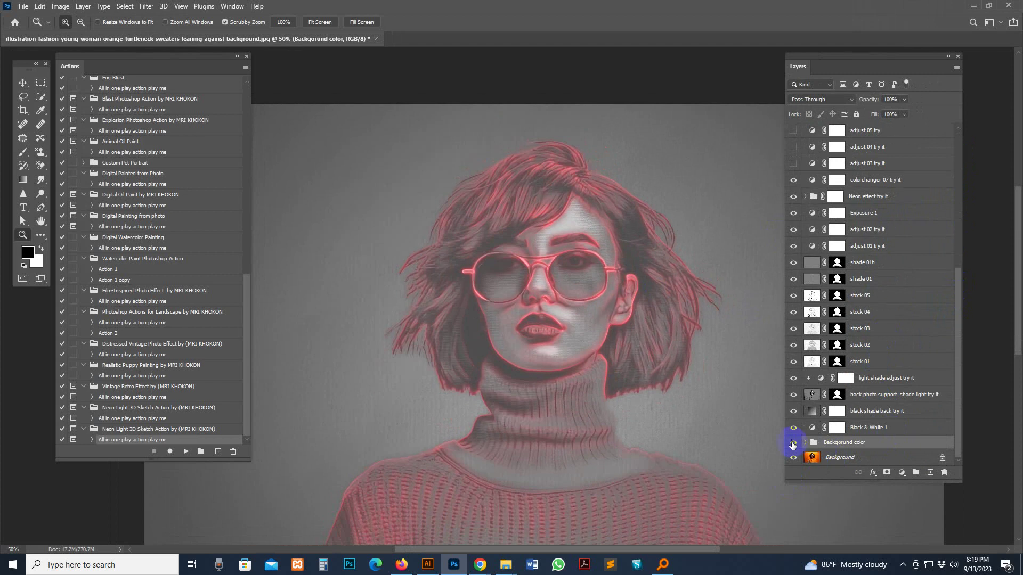
left_click(792, 444)
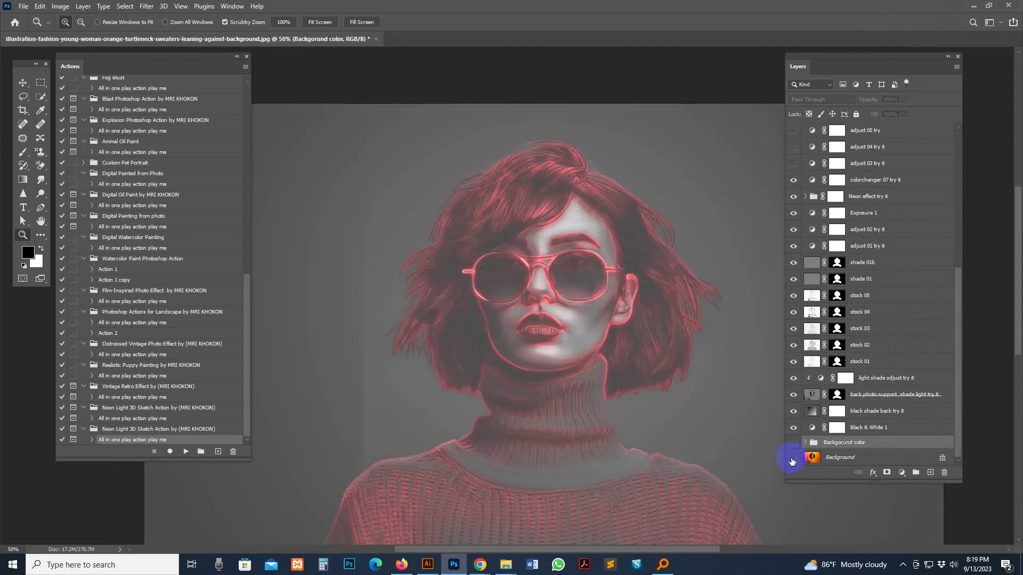
left_click(792, 459)
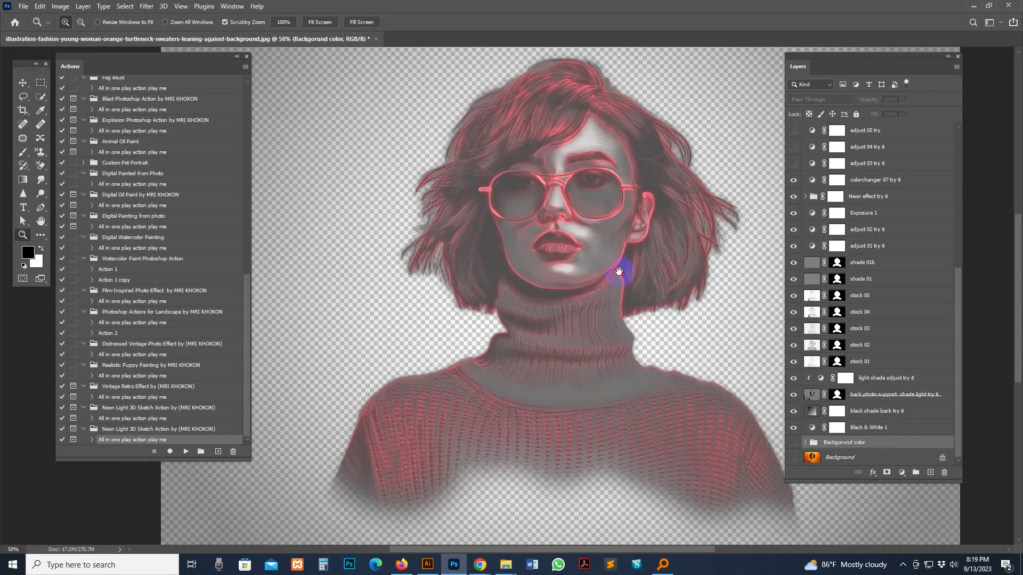
left_click_drag(618, 272, 626, 213)
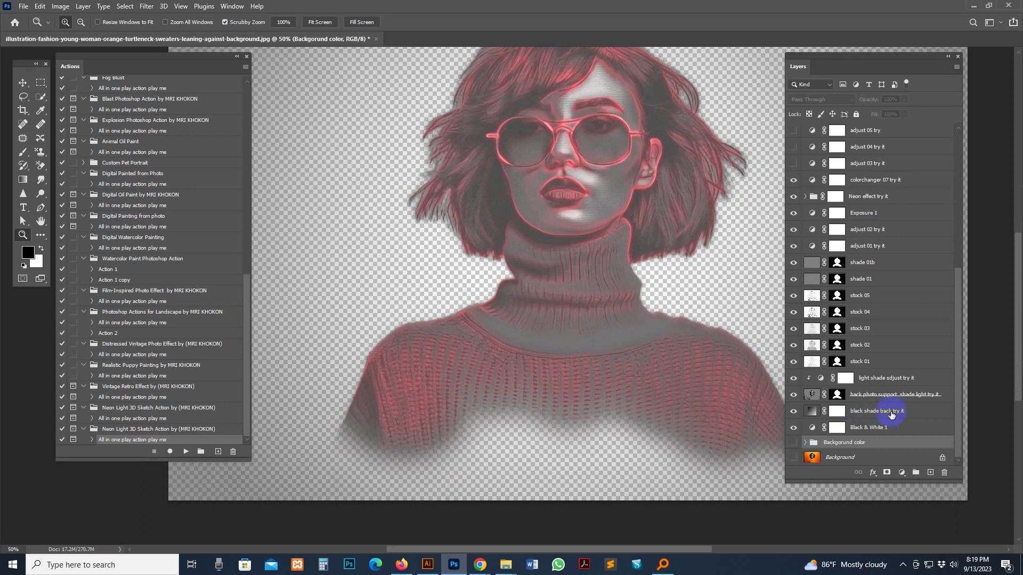
Compare the backdrop with and without the black shade back try it layer, leaving that layer hidden
left_click(801, 414)
left_click(793, 413)
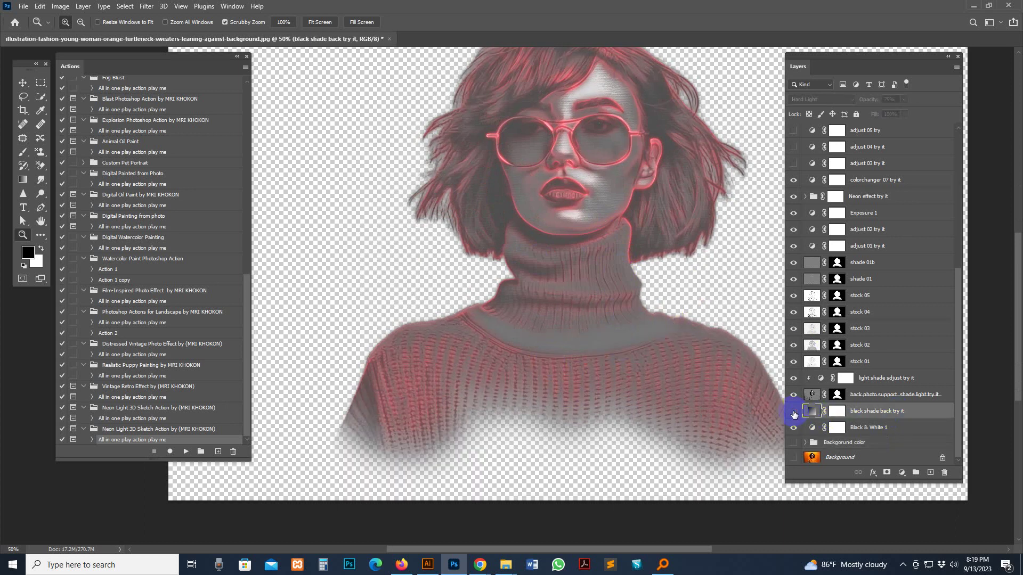
left_click(793, 412)
left_click_drag(668, 189, 487, 339)
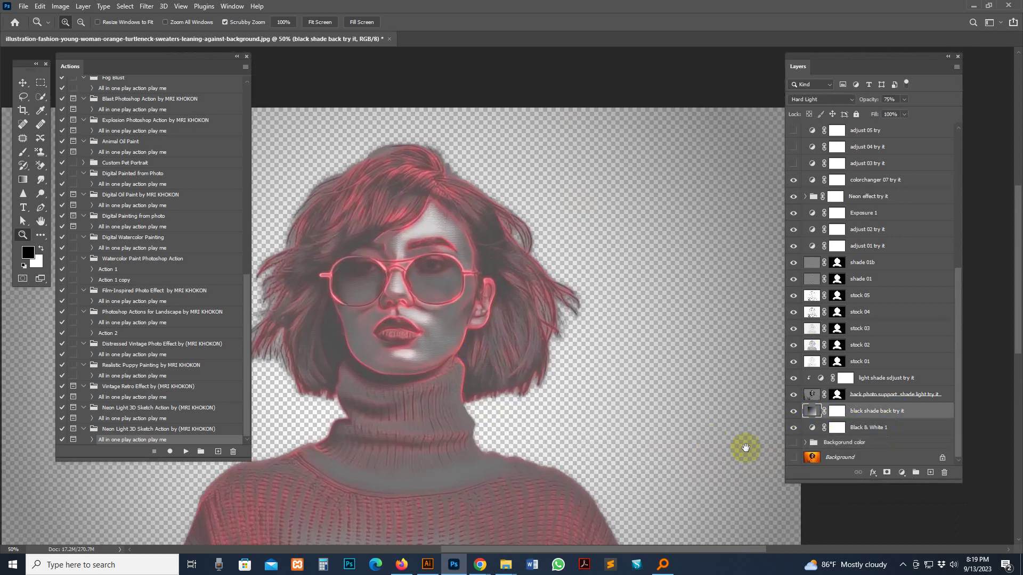
left_click(793, 412)
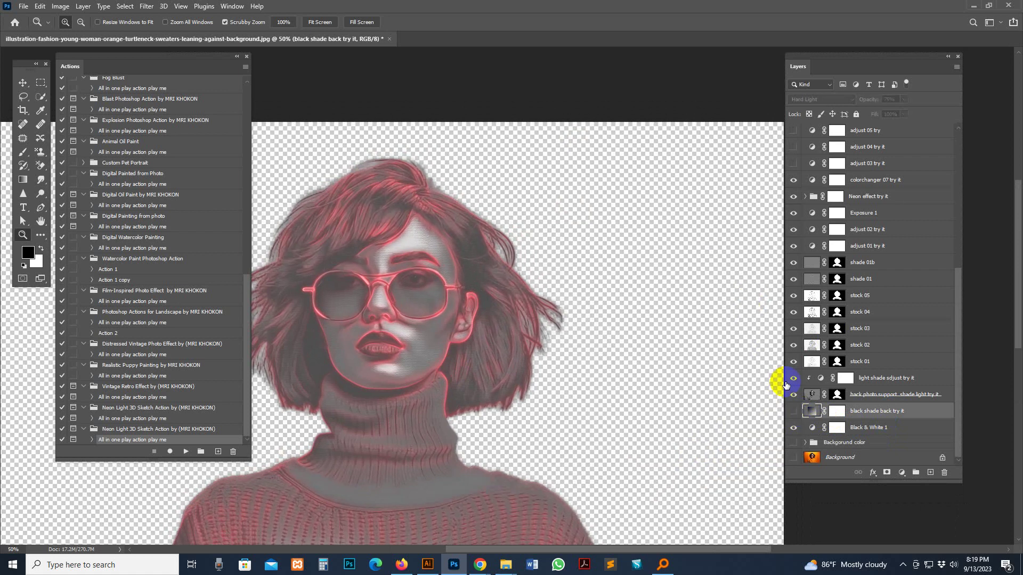
left_click(793, 412)
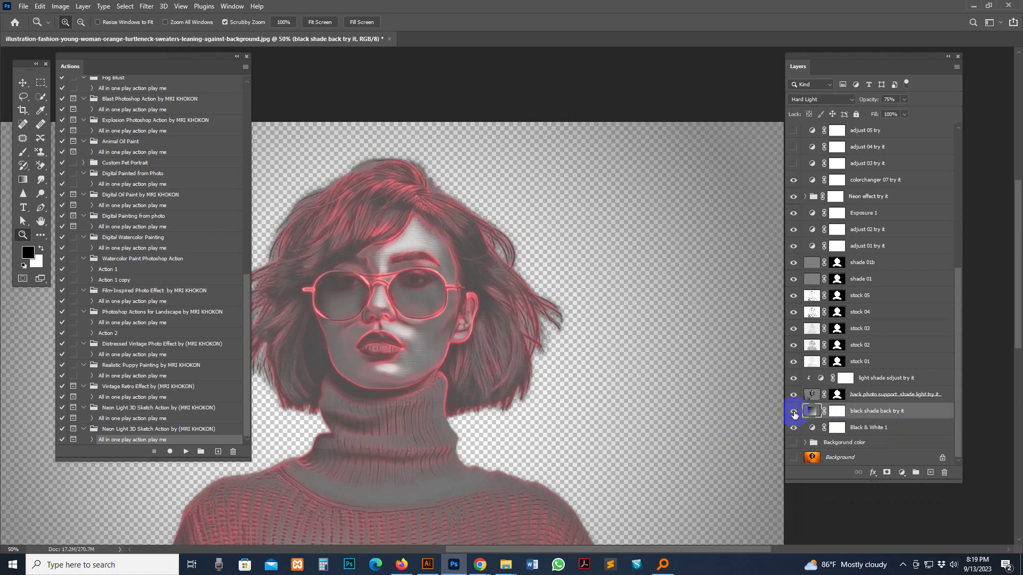
left_click_drag(564, 354, 681, 303)
left_click(794, 412)
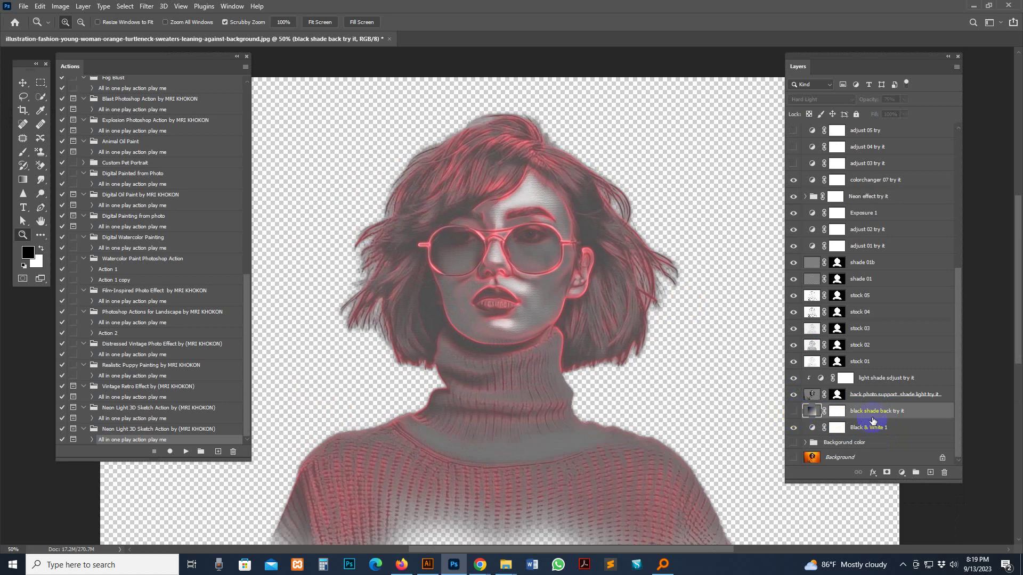
Select the locked Background layer and bring up Quick Export as PNG for the transparent picture
left_click(847, 443)
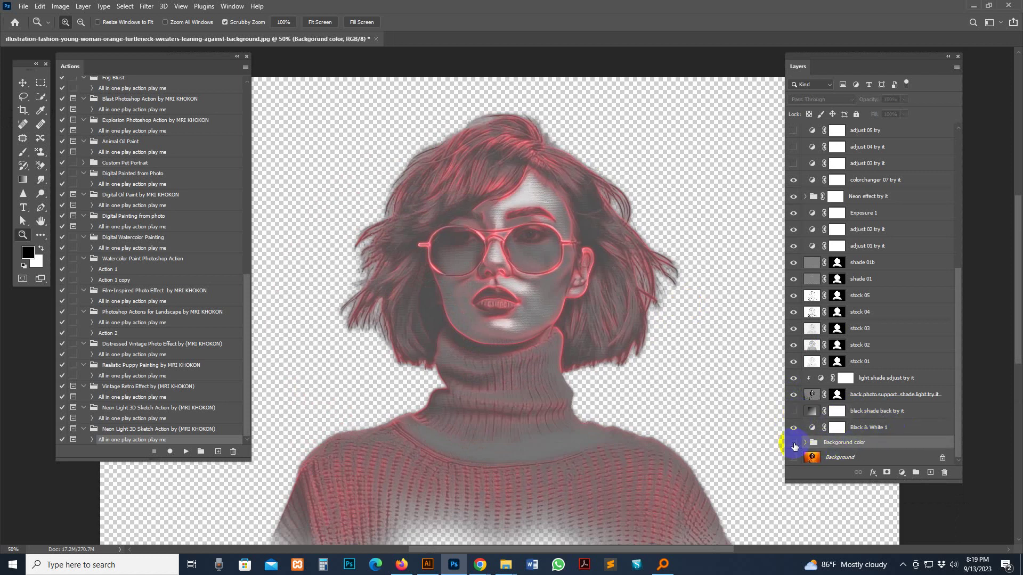
left_click(812, 457)
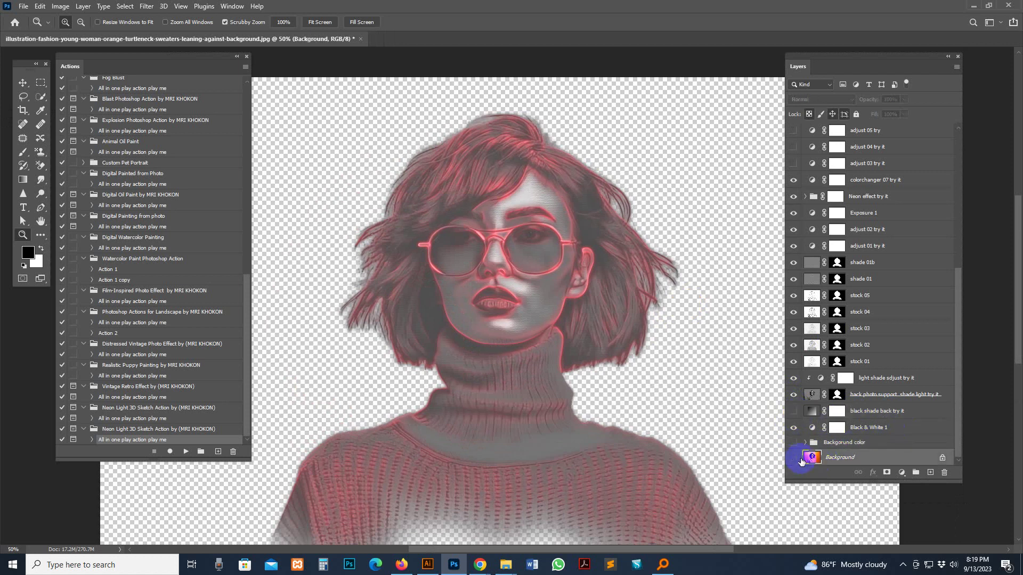
left_click(22, 6)
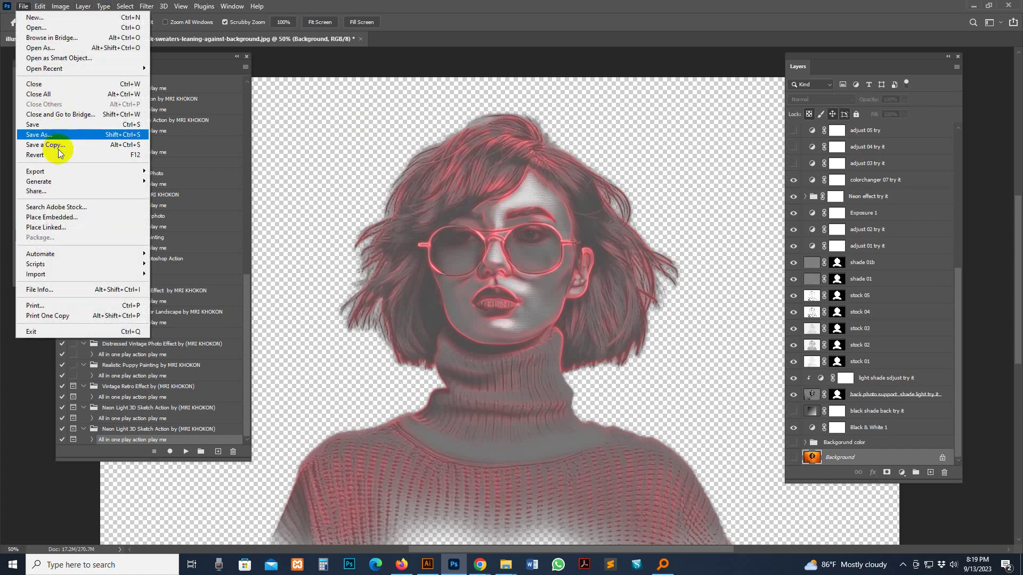
mouse_move(93, 173)
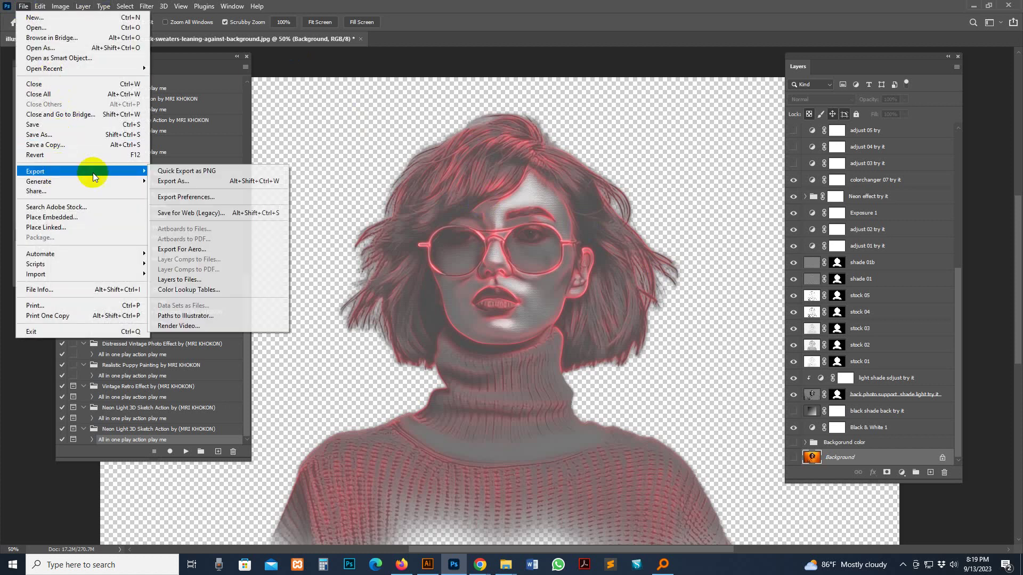
left_click(198, 176)
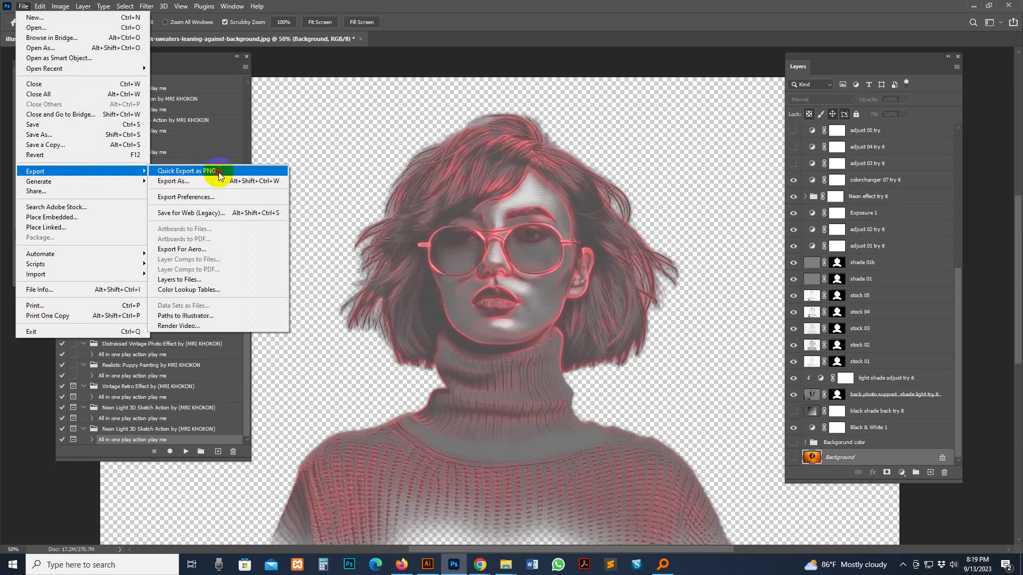
left_click(221, 172)
Make the Background layer, the Backgorund color group and the black shade back try it layer visible again
left_click(952, 389)
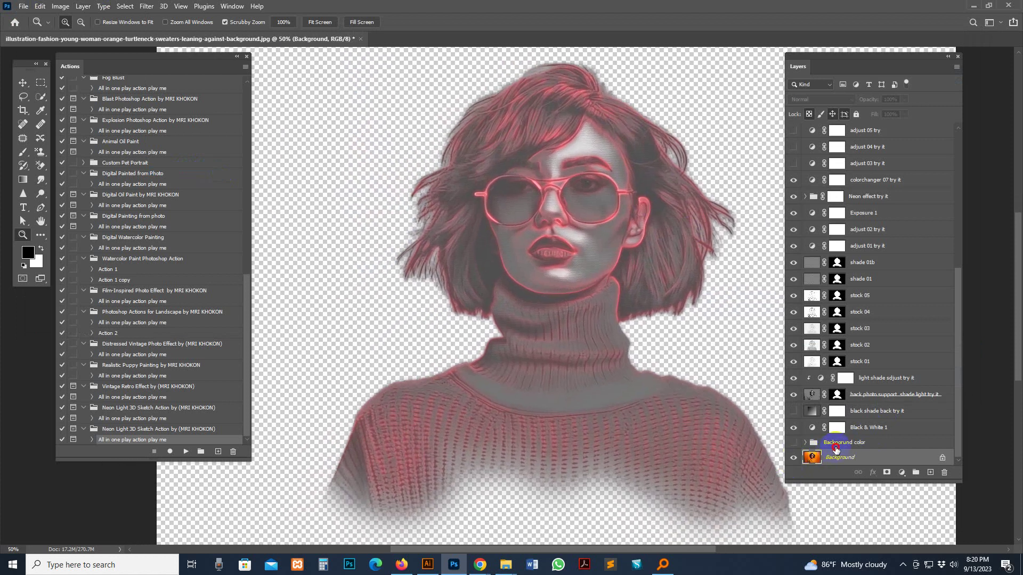
left_click(835, 447)
left_click(793, 442)
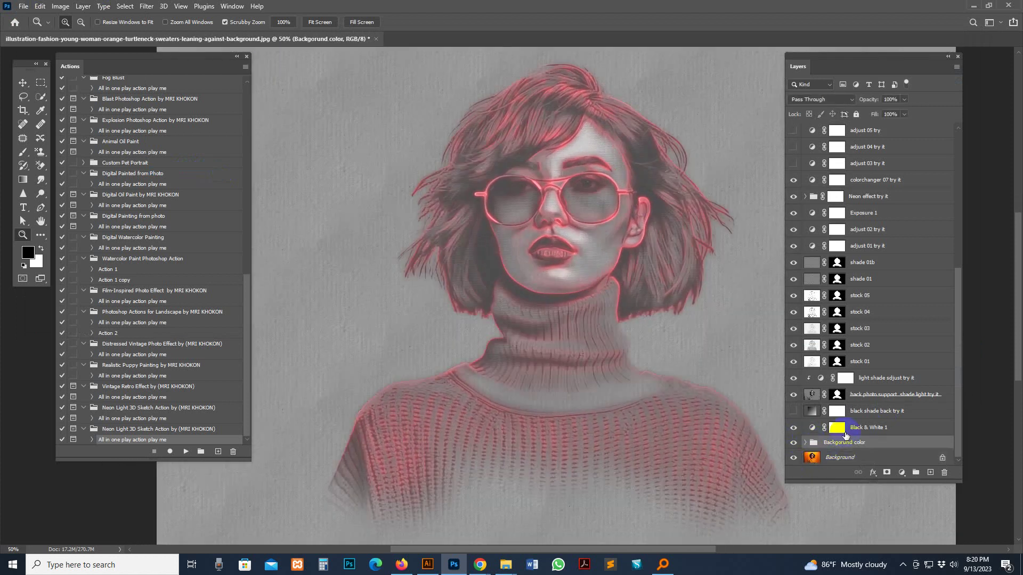
left_click(857, 412)
left_click(793, 411)
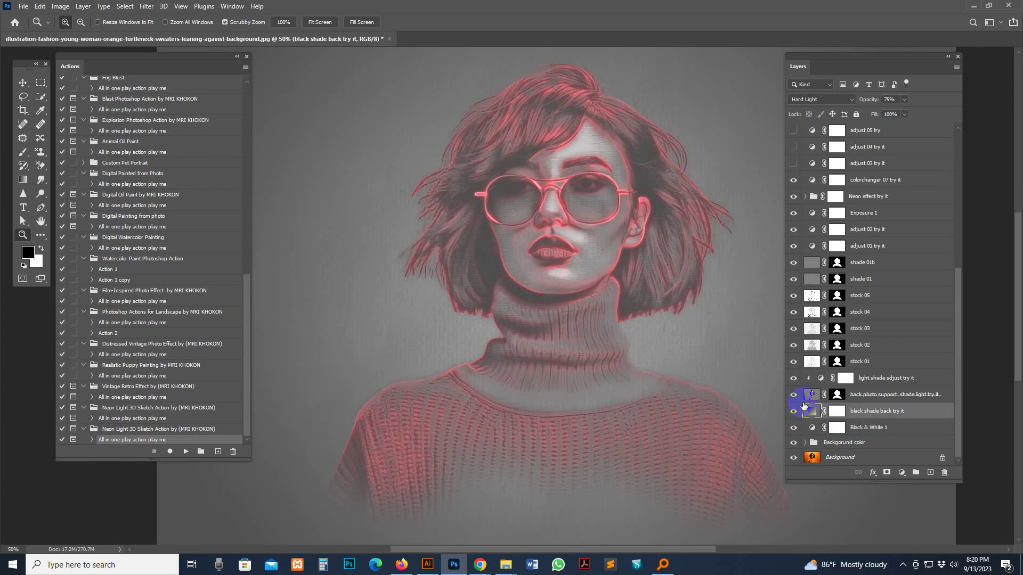
left_click(793, 415)
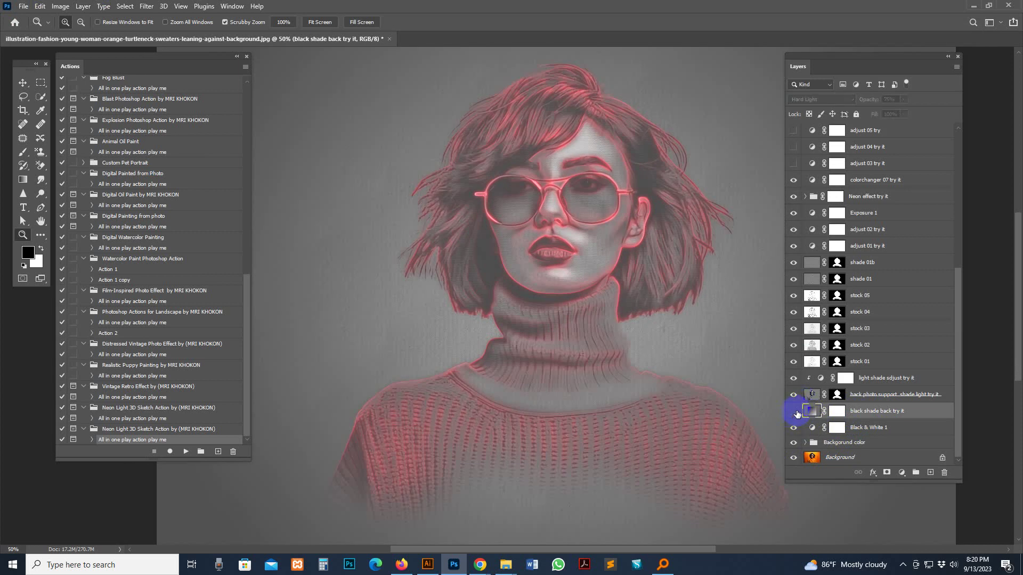
left_click(793, 412)
Set the light shade adjust try it layer's Brightness to -10 and Contrast to -8, and close its properties
left_click(868, 395)
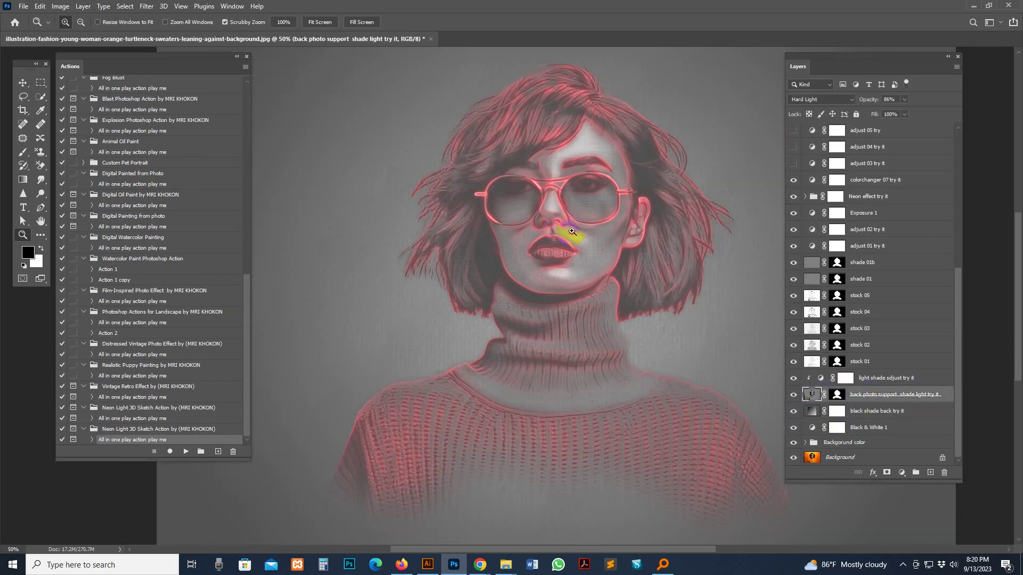
left_click(572, 231)
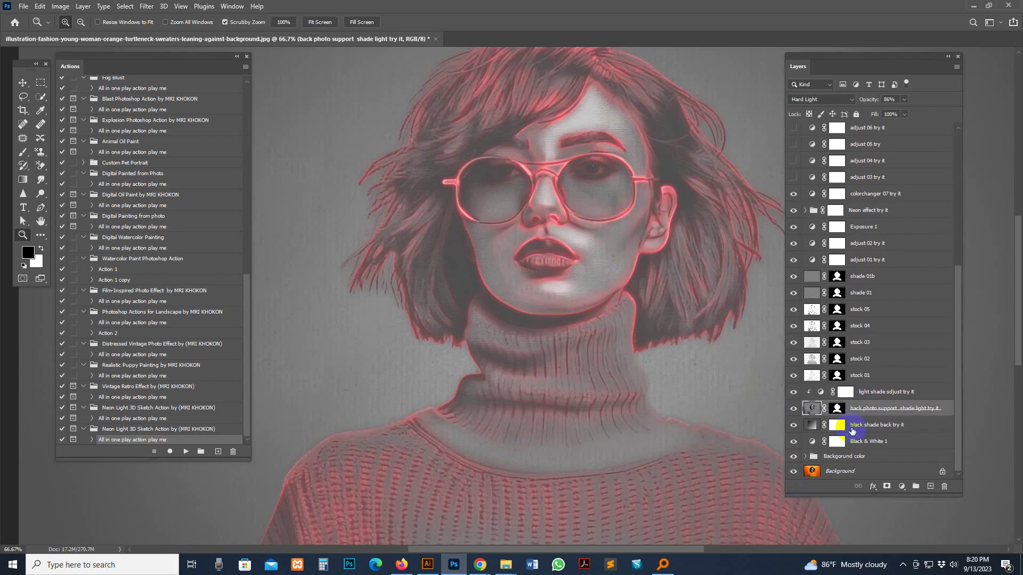
left_click(845, 392)
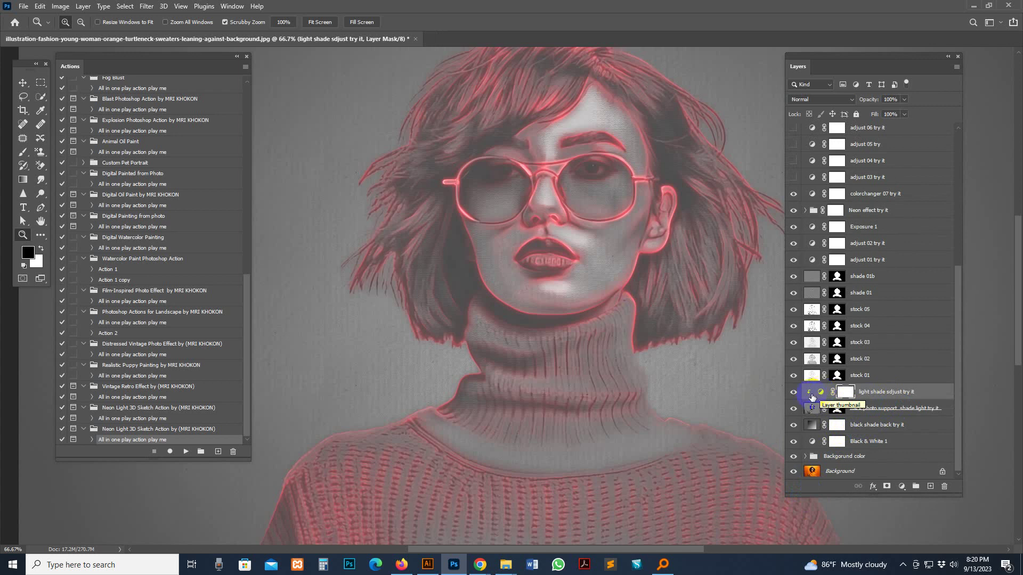
double_click(820, 394)
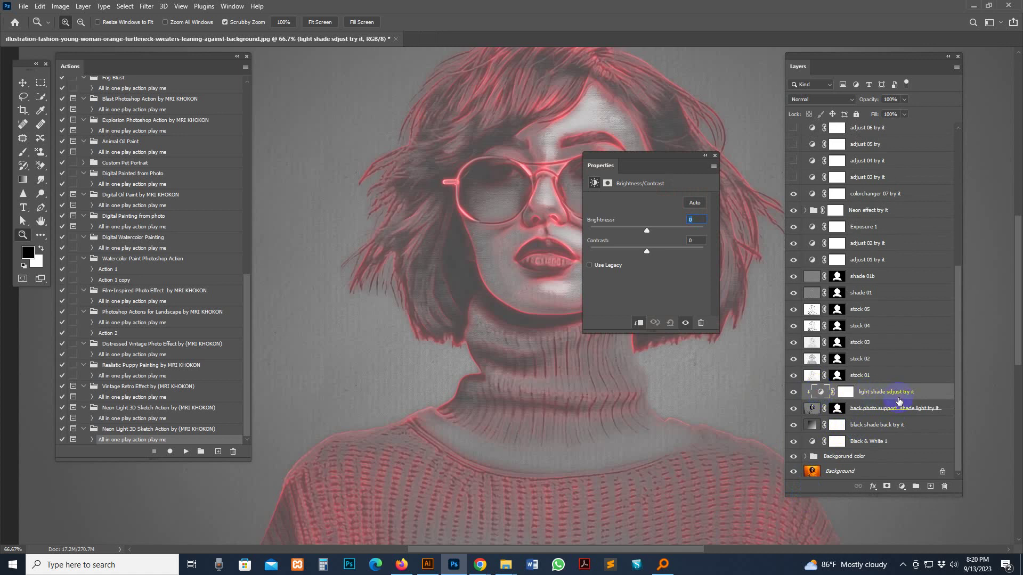
left_click_drag(609, 183, 647, 369)
left_click(819, 392)
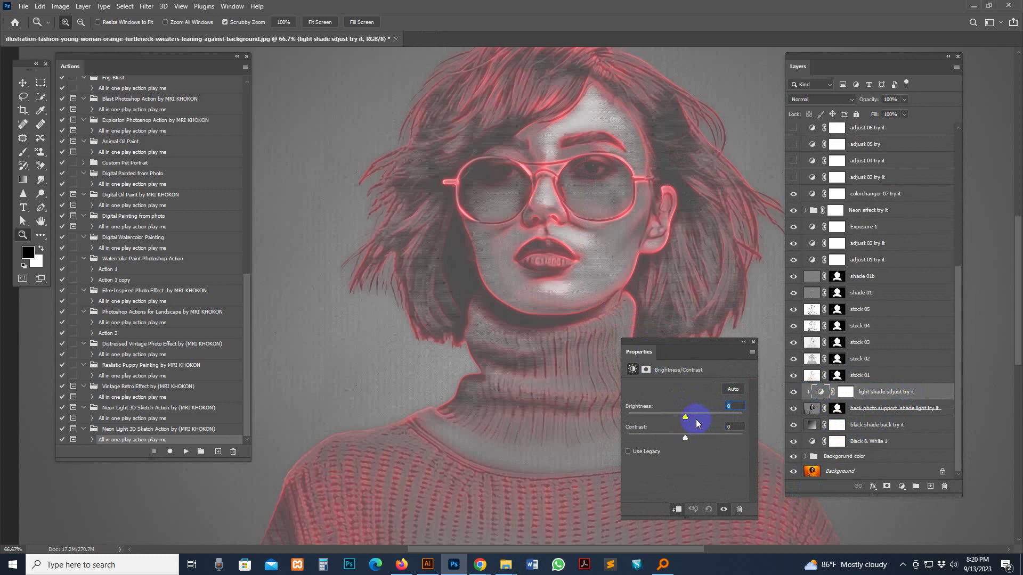
left_click_drag(698, 417, 717, 438)
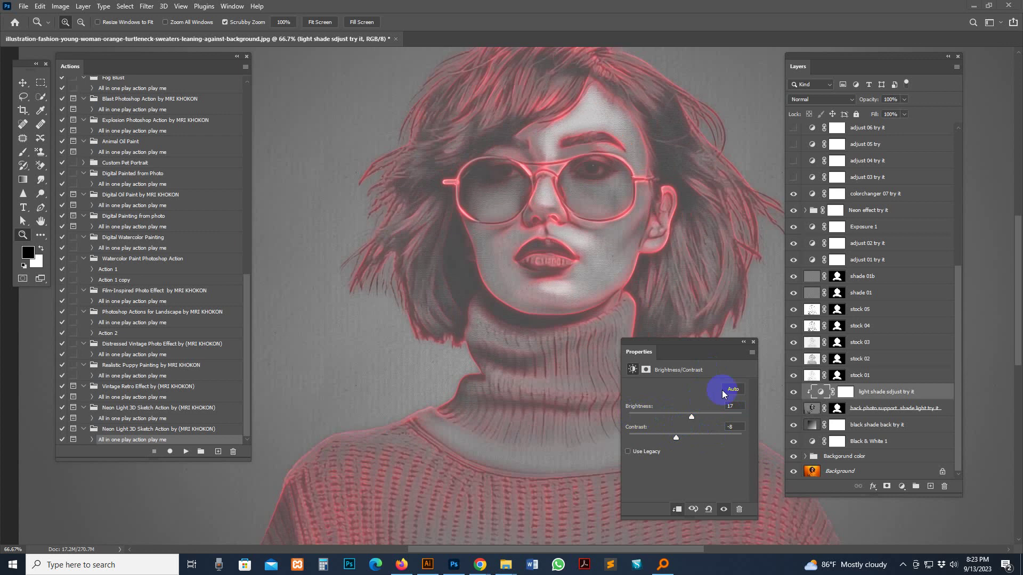
mouse_move(684, 435)
left_mouse_down()
mouse_move(629, 438)
mouse_move(677, 441)
mouse_move(722, 417)
mouse_move(649, 419)
mouse_move(706, 406)
mouse_move(681, 414)
mouse_move(681, 438)
left_mouse_up()
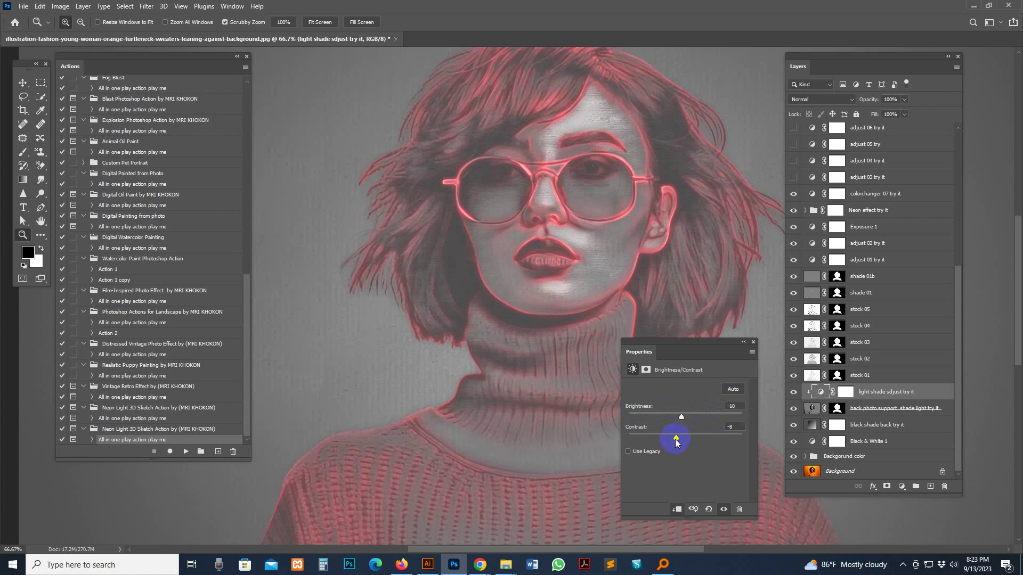
left_click(753, 341)
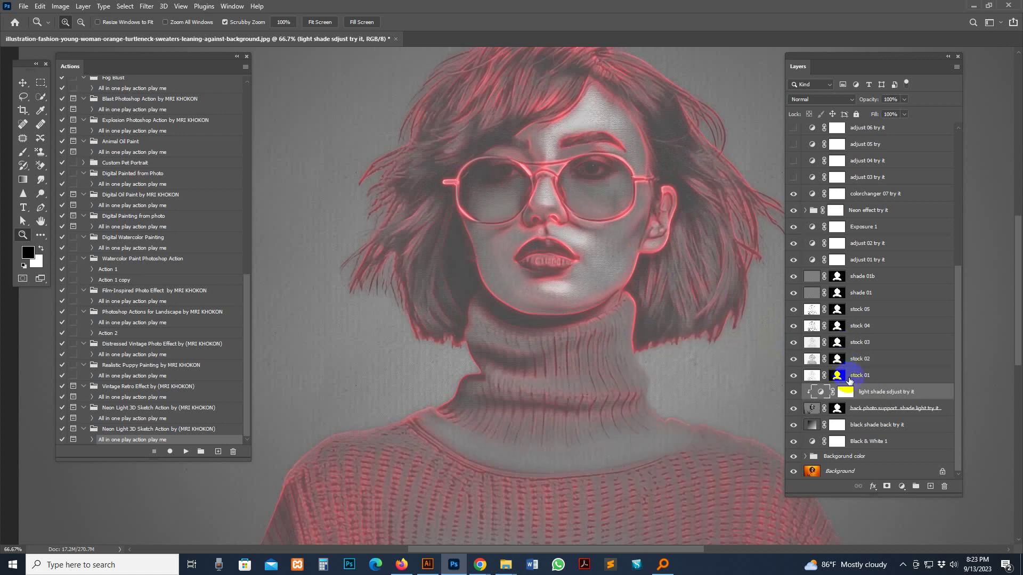
Look over the stock 01 and shade 01b layers and compare the picture with and without Exposure 1
left_click(807, 376)
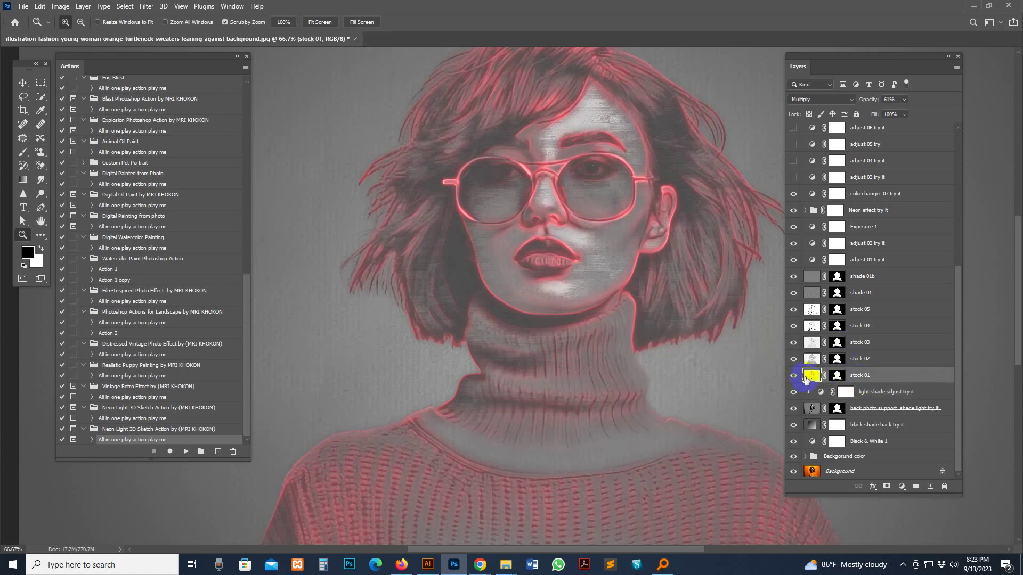
left_click(873, 275)
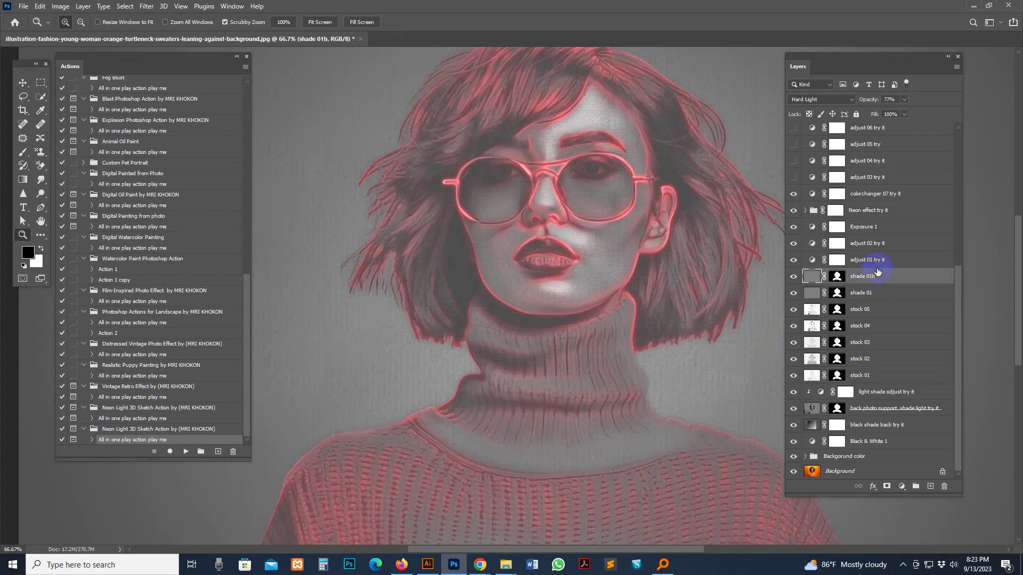
left_click(873, 227)
left_click(793, 230)
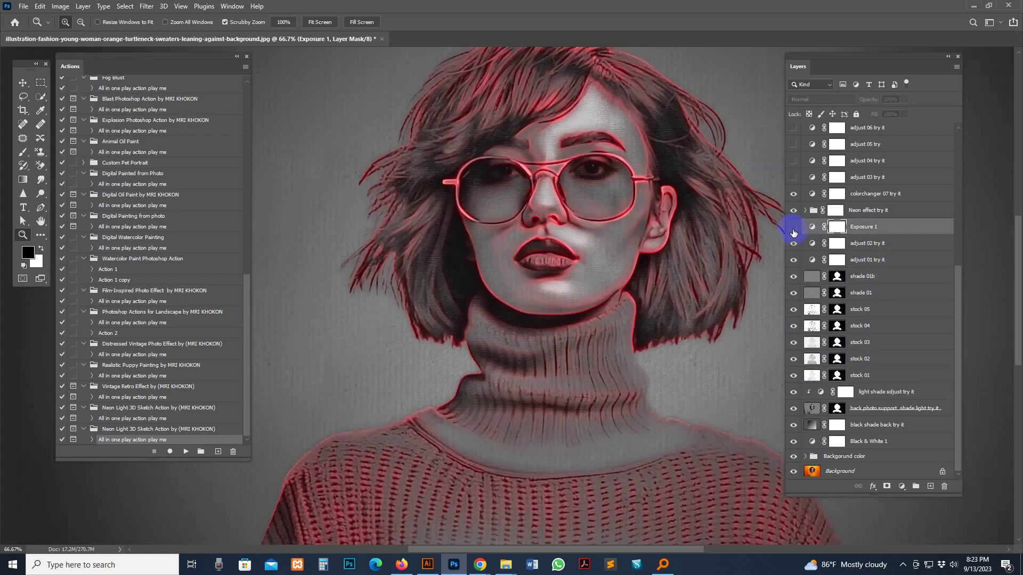
left_click(793, 231)
left_click(793, 230)
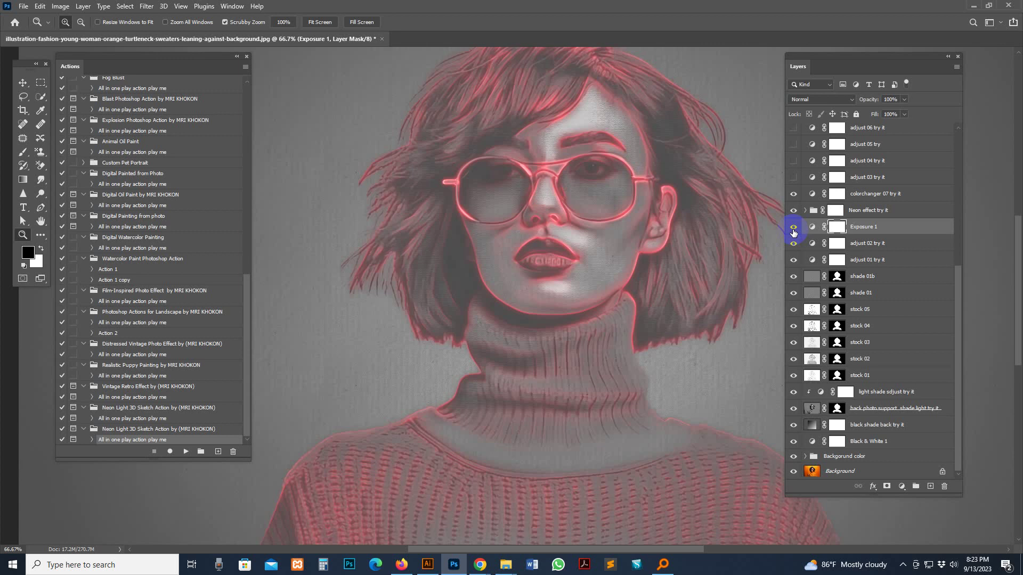
left_click(793, 230)
Compare the picture with and without the adjust 02 try it layer, leaving the layer visible
left_click(855, 246)
left_click(793, 243)
left_click(793, 243)
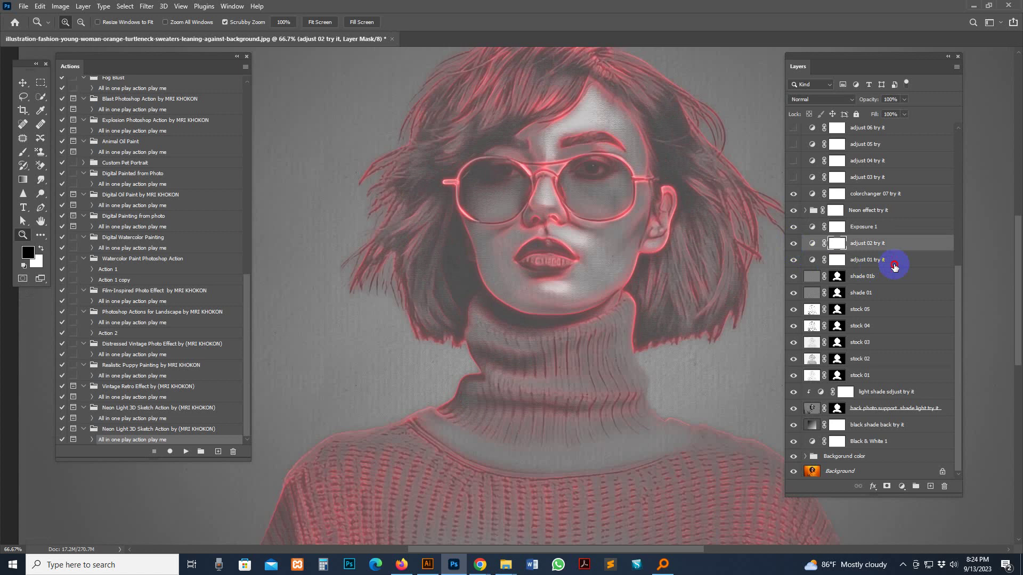
Hide the Neon effect try it group and inspect the portrait without its glowing outlines
left_click(865, 212)
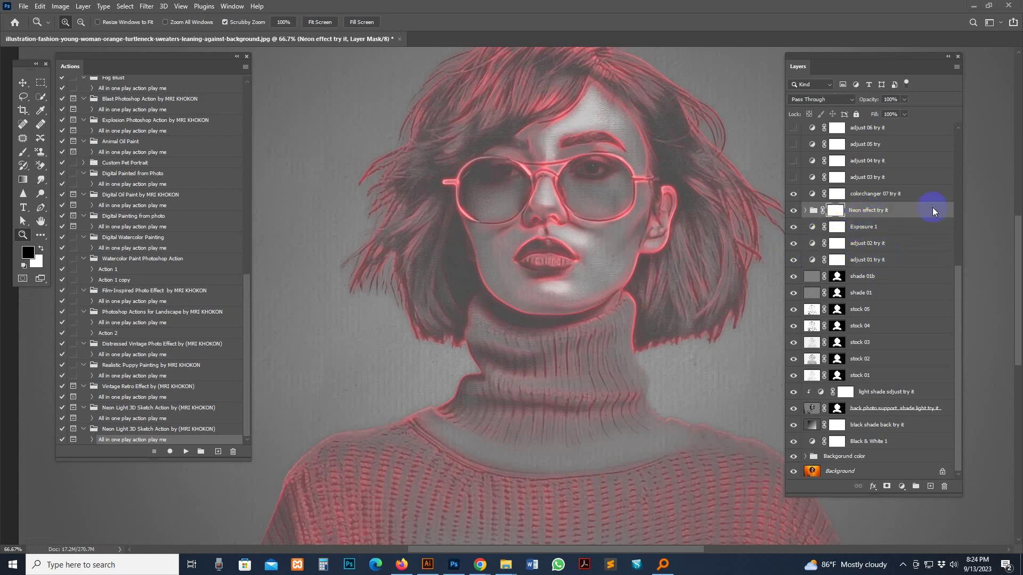
left_click(794, 211)
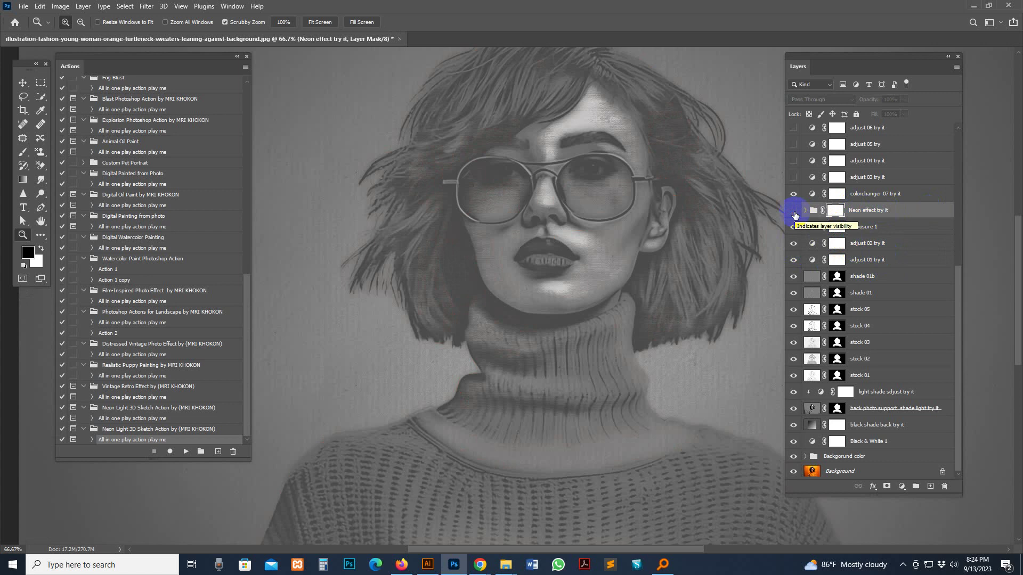
left_click_drag(662, 201, 604, 231)
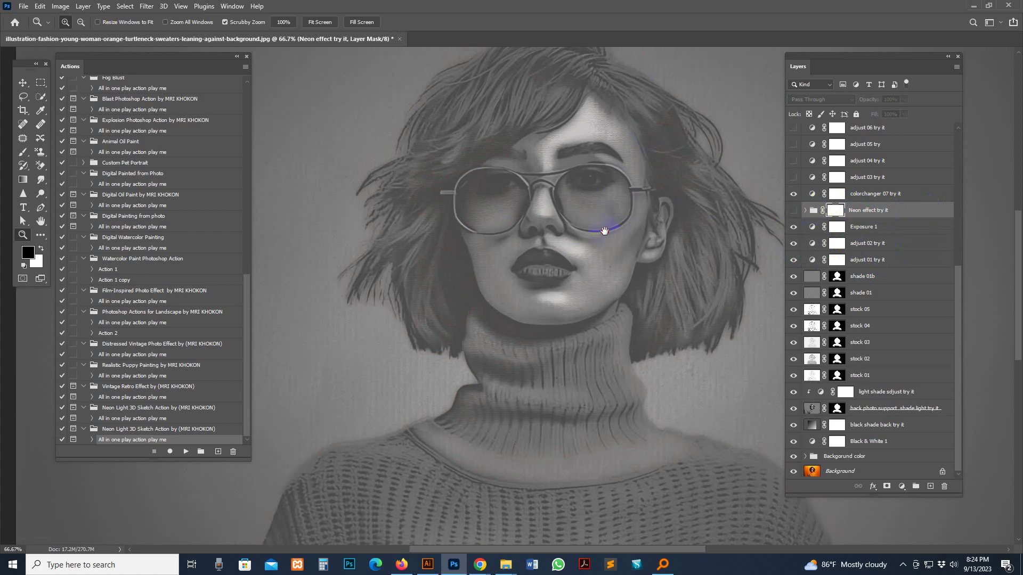
Move the Layers panel off the portrait and show the Neon effect try it group again
left_click_drag(613, 313, 625, 298)
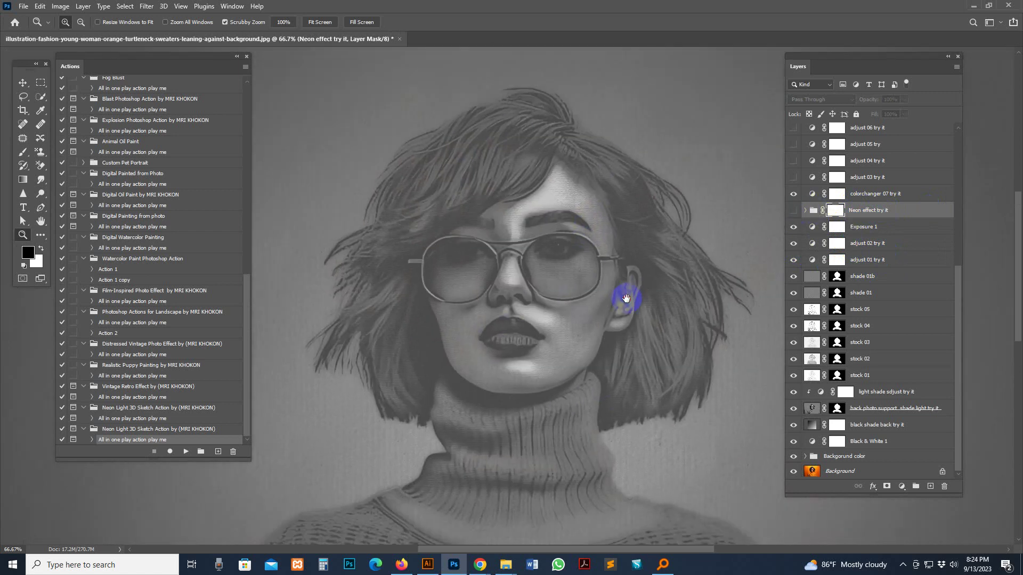
left_click_drag(848, 72, 890, 71)
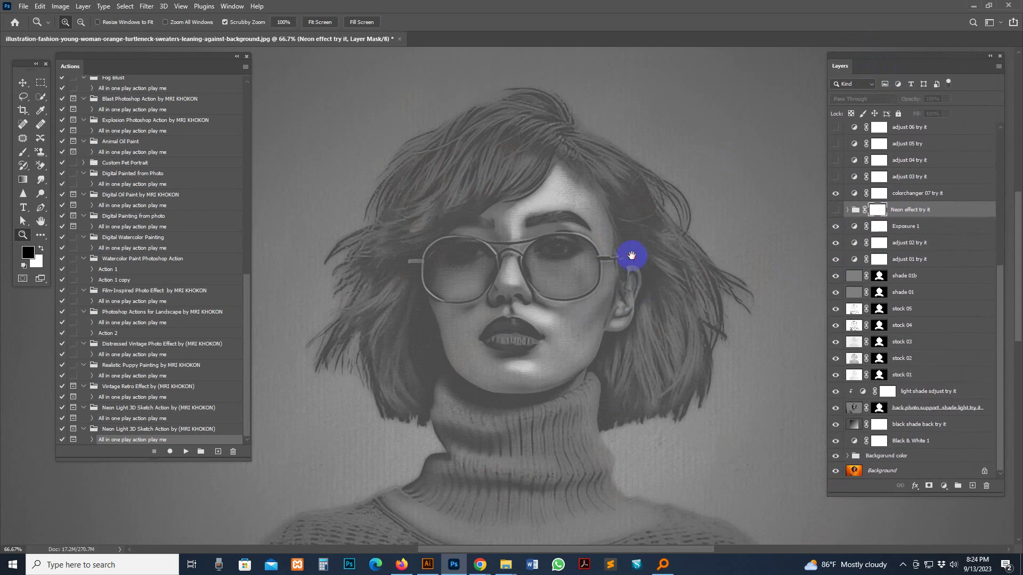
left_click_drag(630, 254, 636, 211)
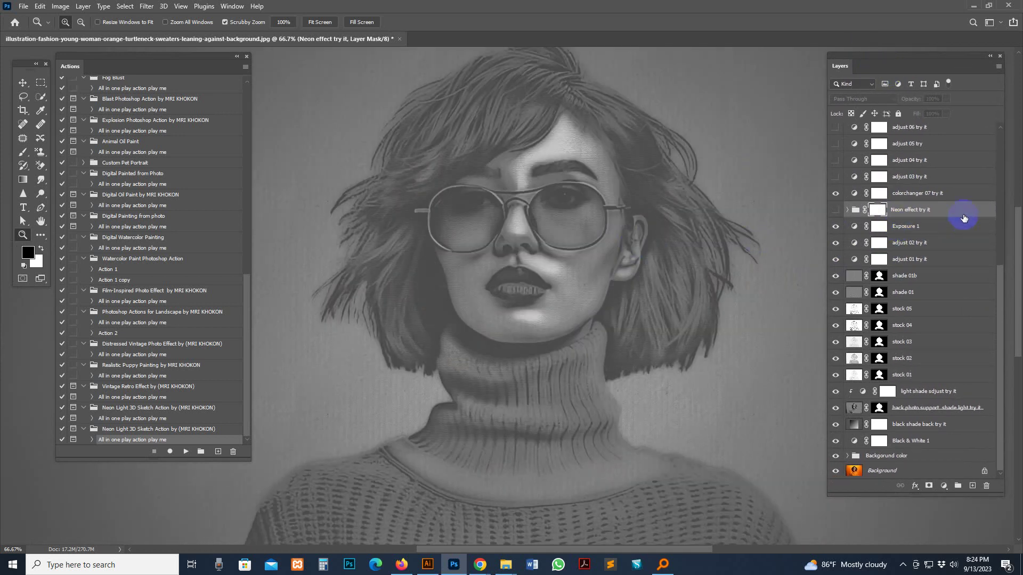
left_click(835, 209)
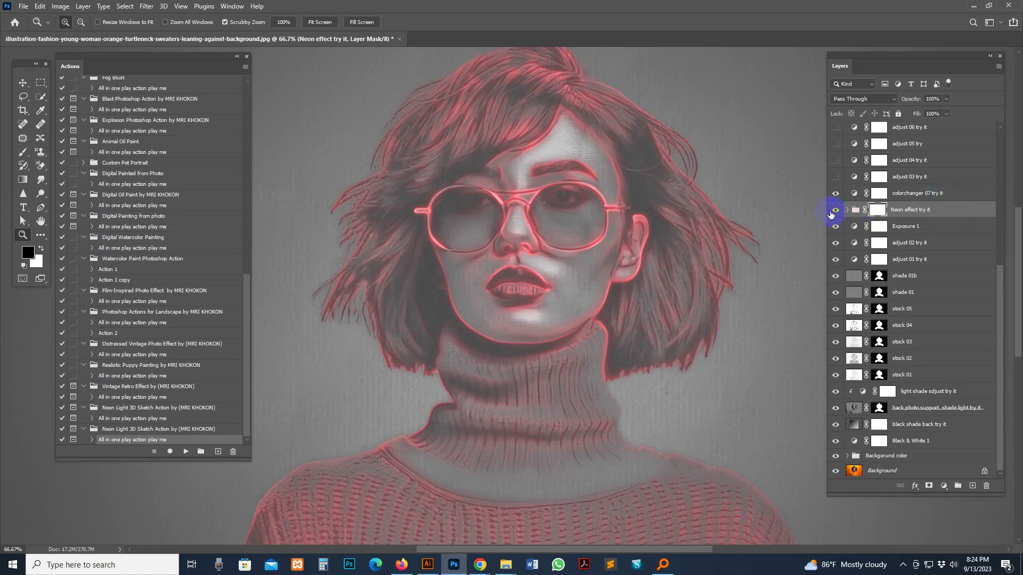
Try several hues on the colorchanger 07 try it layer, settle on a pinkish red, and close its properties
left_click(859, 195)
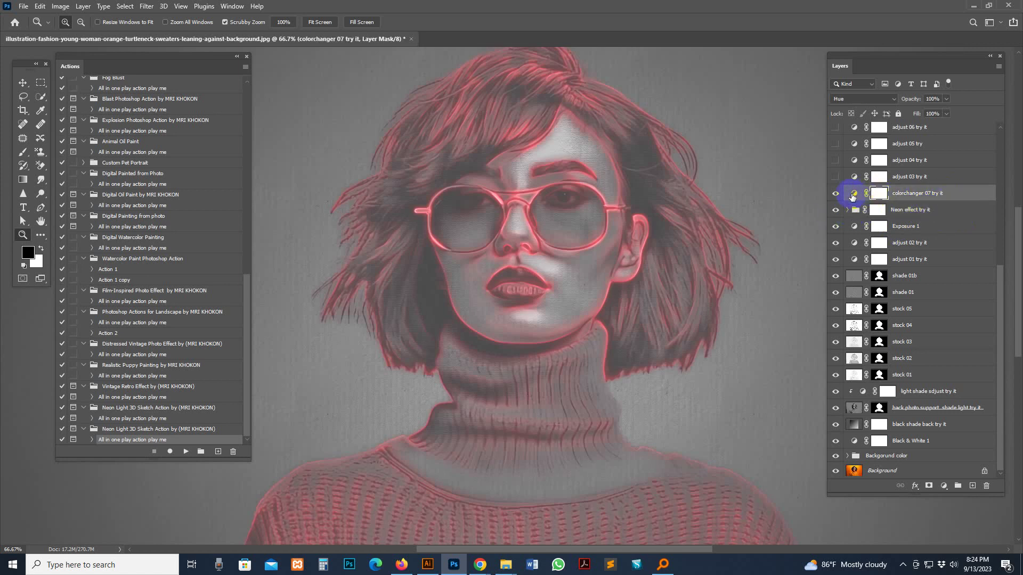
double_click(853, 194)
left_click_drag(687, 341, 743, 277)
mouse_move(795, 362)
left_mouse_down()
mouse_move(766, 352)
mouse_move(775, 365)
left_mouse_up()
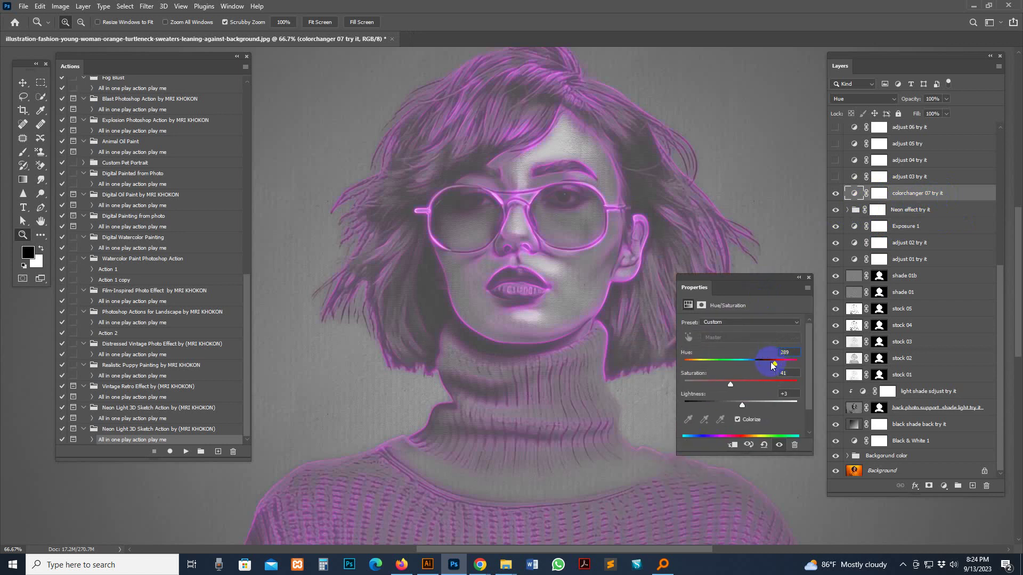
left_click_drag(755, 362, 734, 362)
left_click_drag(706, 362, 695, 363)
left_click(736, 384)
left_click(779, 362)
left_click_drag(756, 359, 781, 365)
left_click(805, 277)
Preview the adjust 03, 04, 05 and 06 try it layers one by one, leaving all of them hidden
scroll(895, 245, "up", 5)
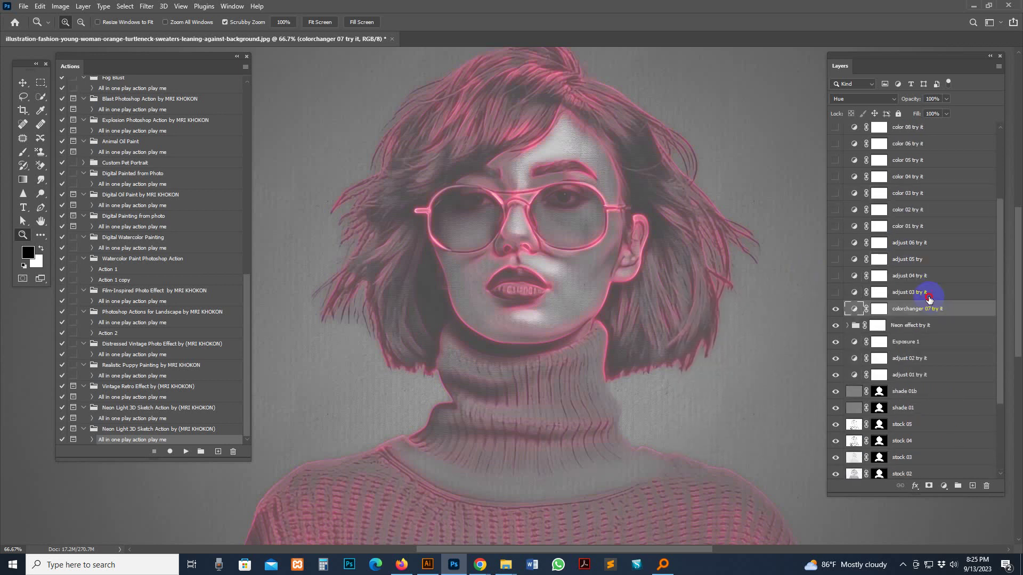
left_click(842, 292)
left_click(842, 292)
left_click(836, 276)
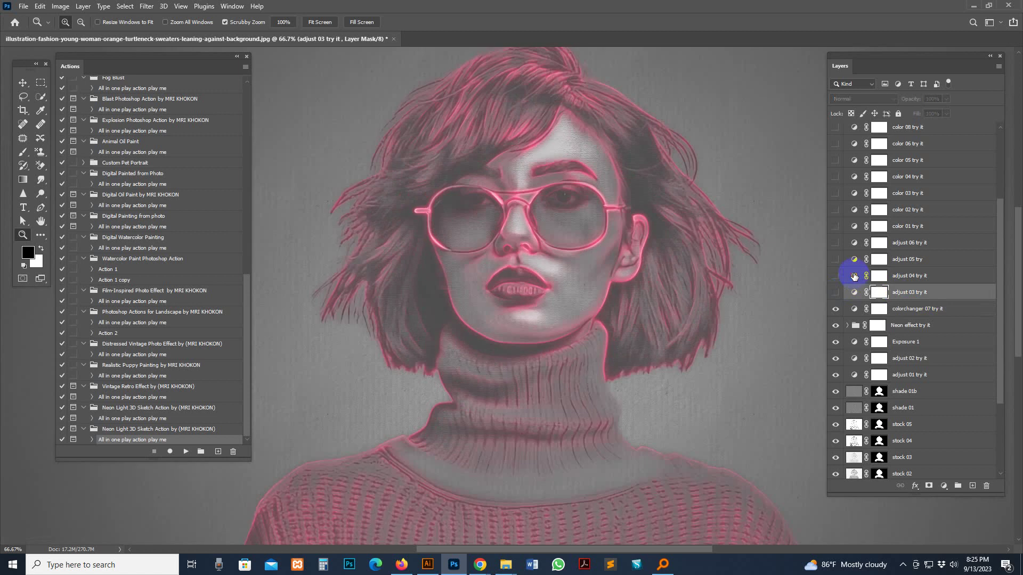
left_click(837, 260)
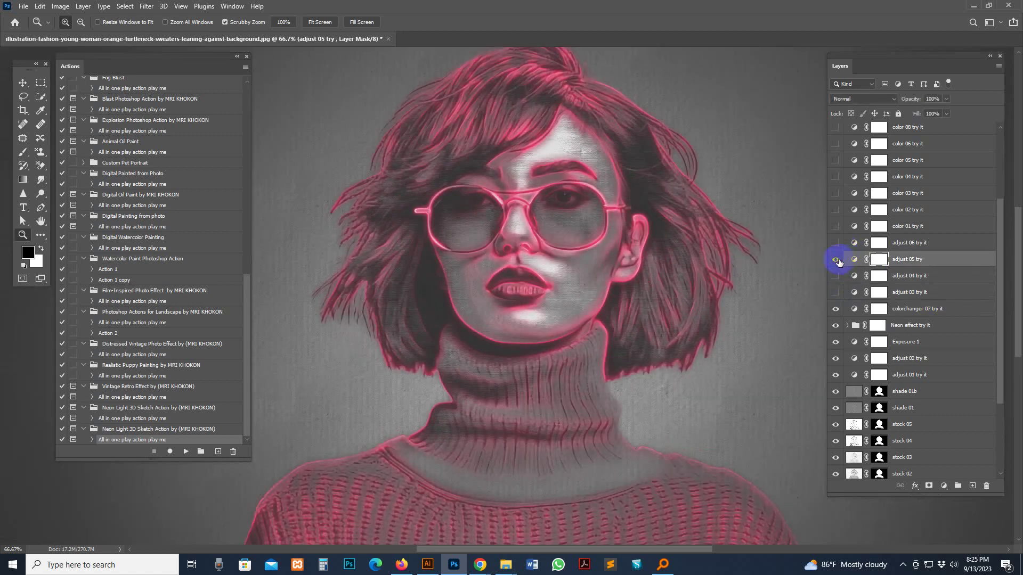
left_click(837, 260)
left_click(837, 243)
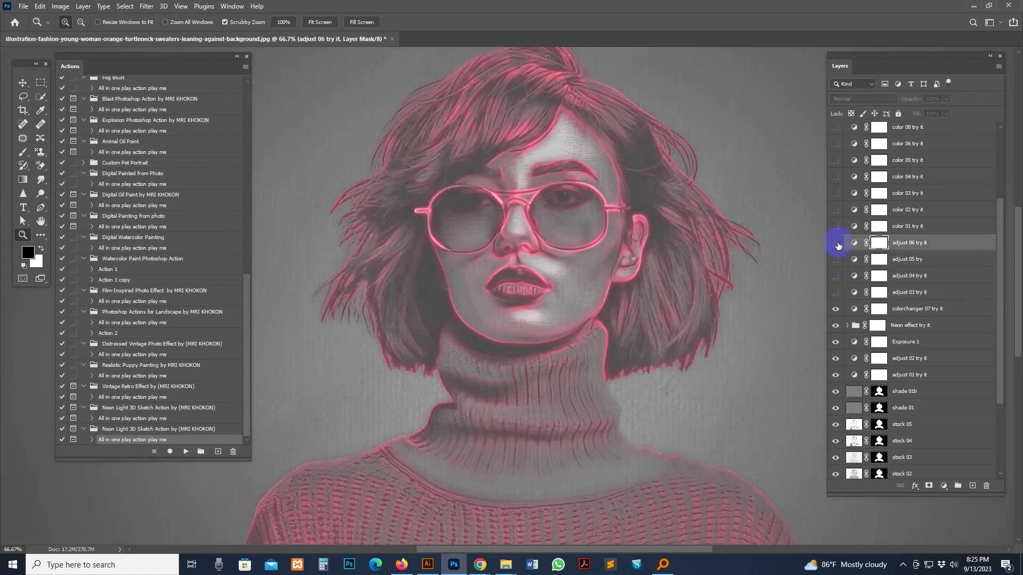
left_click(837, 245)
scroll(913, 218, "up", 3)
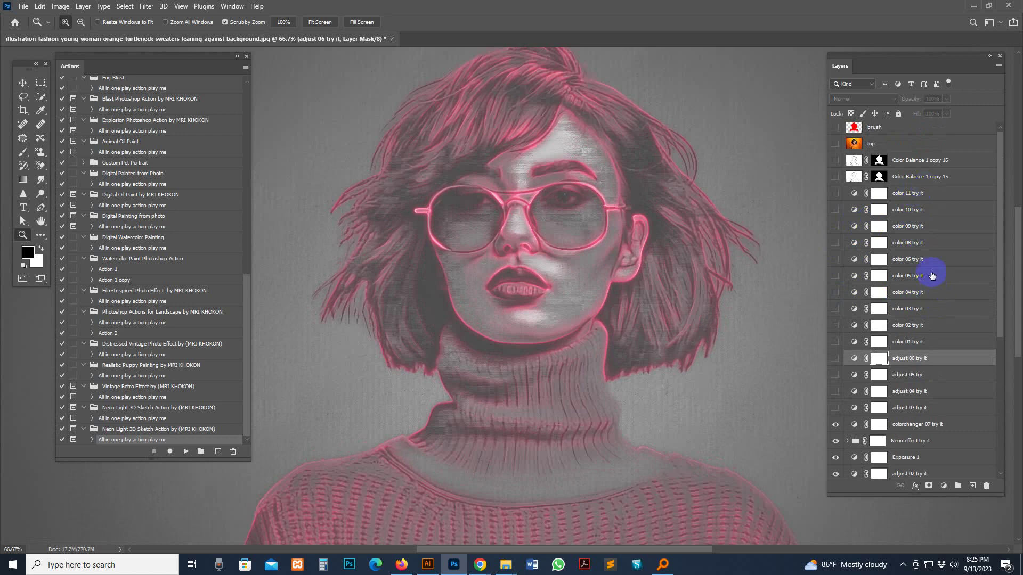
Preview color layers 05, 06, 08, 10 and 11 and the adjust 04 try it layer, leaving them all hidden
scroll(933, 282, "down", 1)
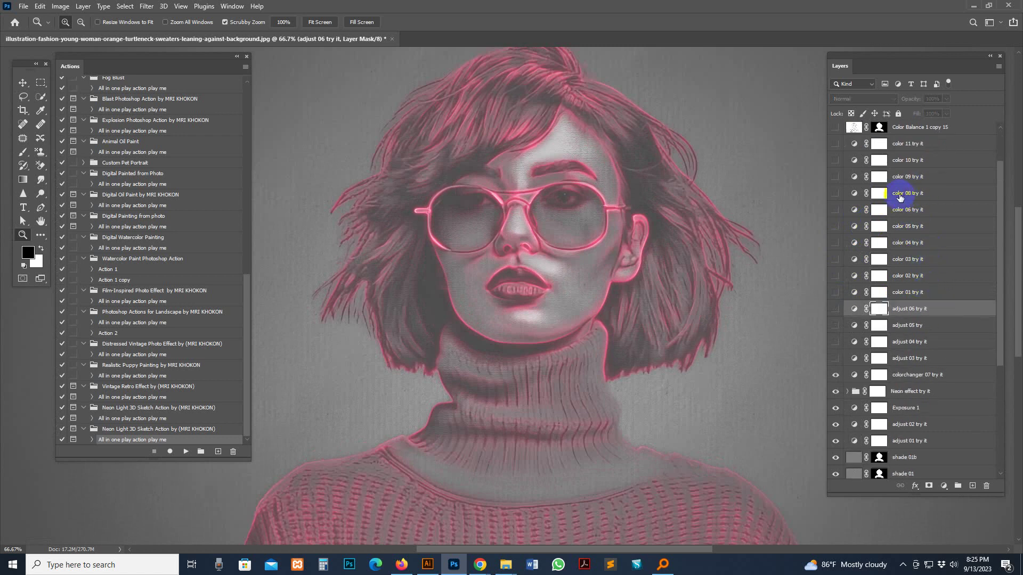
left_click(834, 196)
left_click(833, 198)
left_click(836, 210)
left_click(836, 211)
left_click(836, 228)
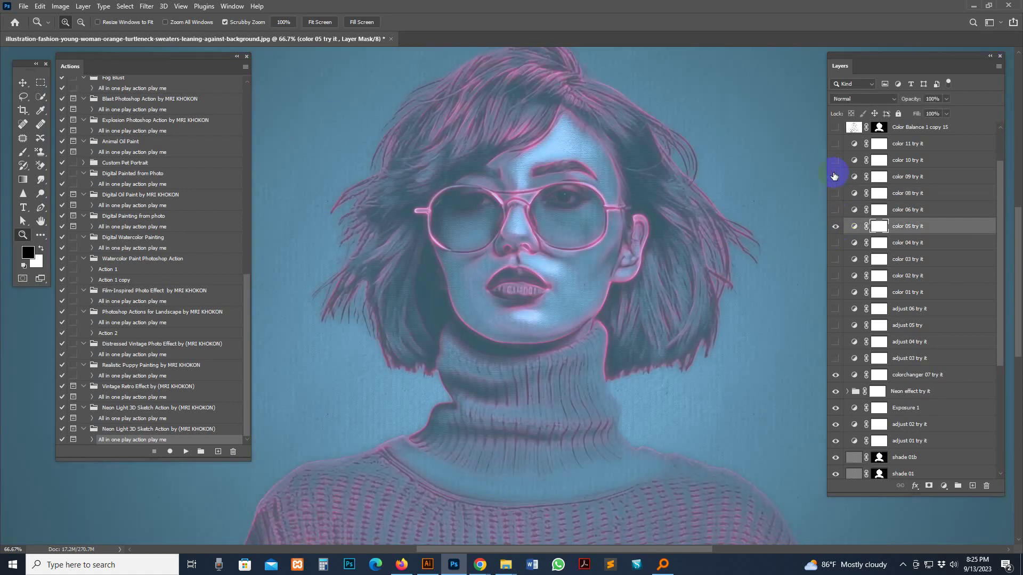
left_click(835, 144)
left_click(834, 160)
left_click(836, 226)
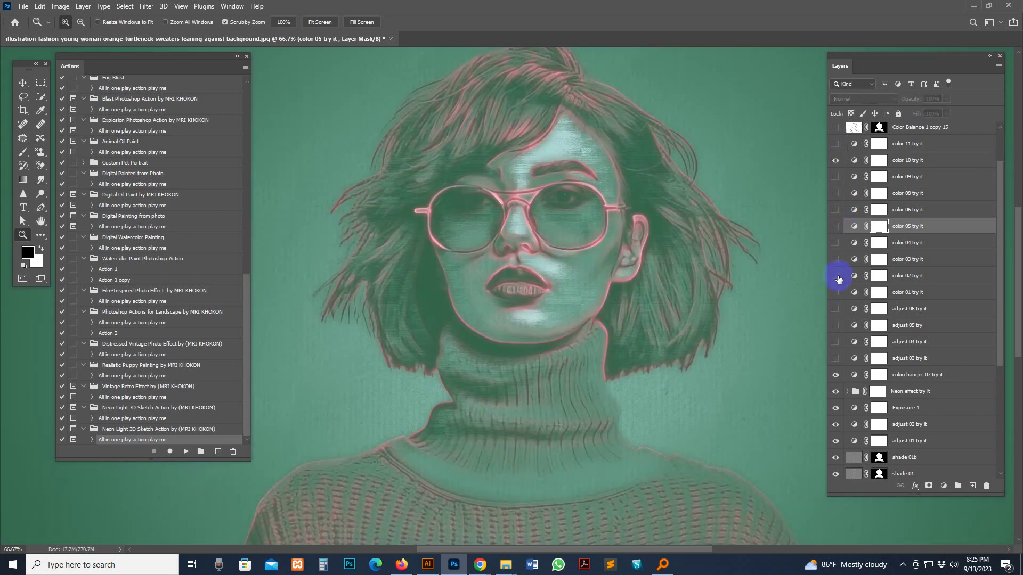
left_click(835, 342)
left_click(835, 342)
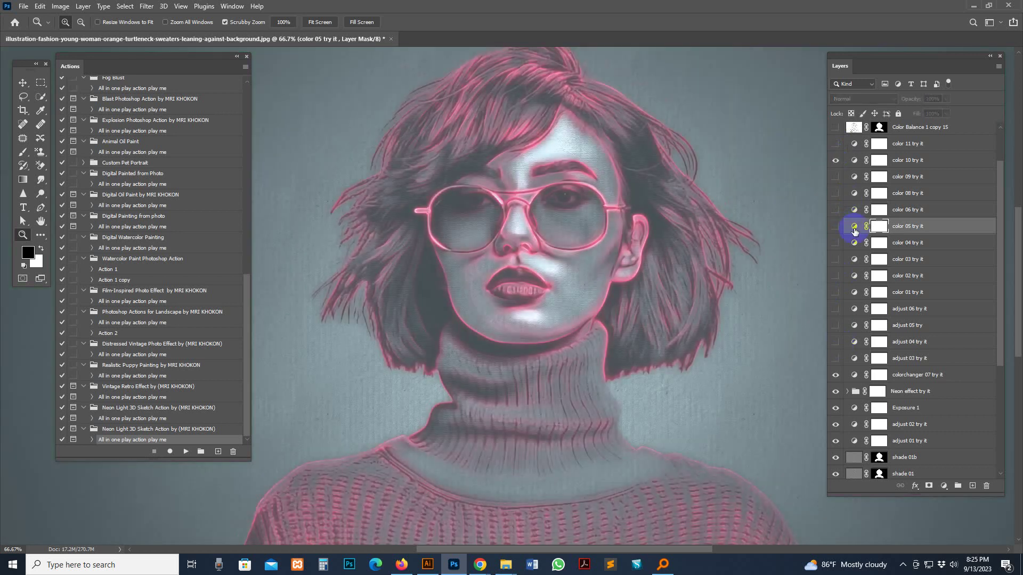
left_click(835, 160)
Close the portrait without saving and open man-with-glasses-yellow-scarf-is-wearing-brown-jacket.jpg from the Neon Light 3D Sketch Action folder
left_click(391, 39)
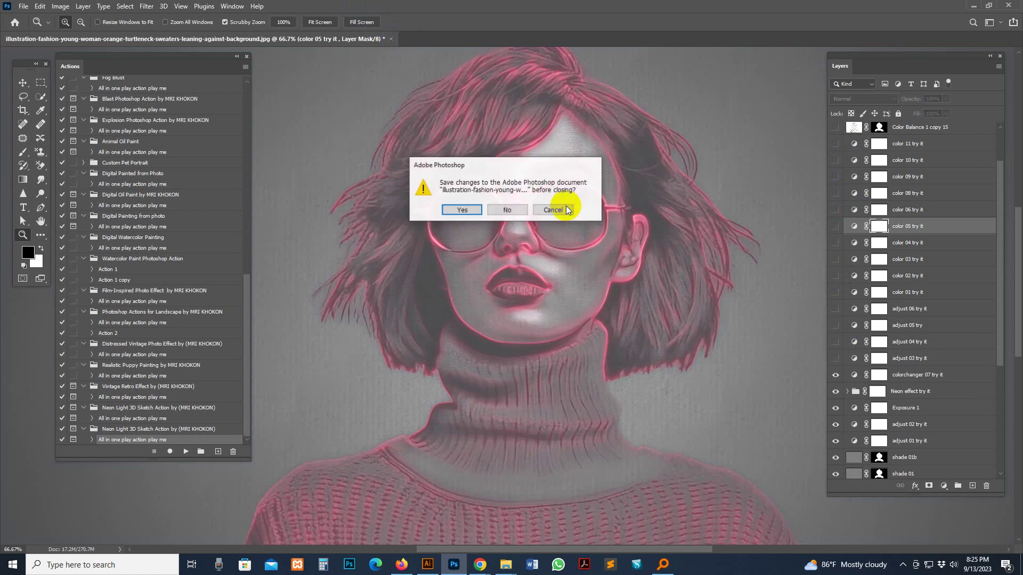
left_click(512, 208)
left_click(510, 567)
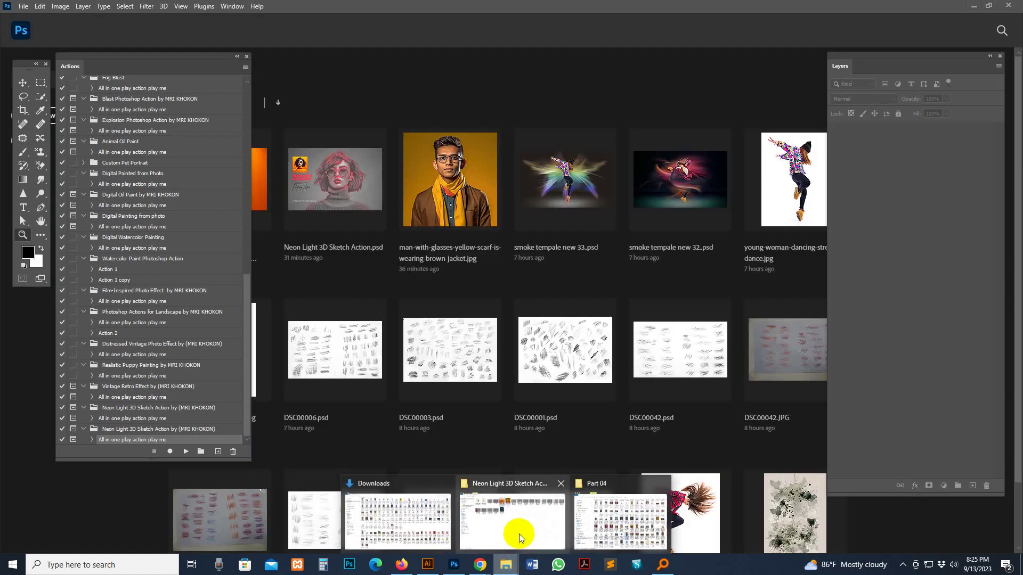
left_click(521, 532)
left_click_drag(468, 85, 561, 80)
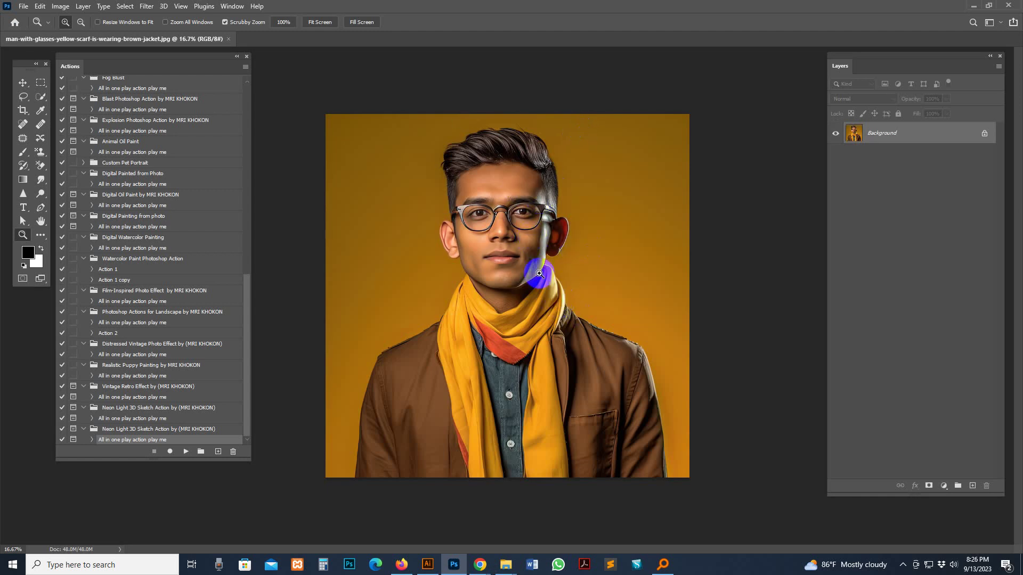
Extend the canvas above and on both sides of the man with the Crop tool, to about 5716 x 4516 px
left_click(22, 110)
left_click_drag(507, 104, 498, 92)
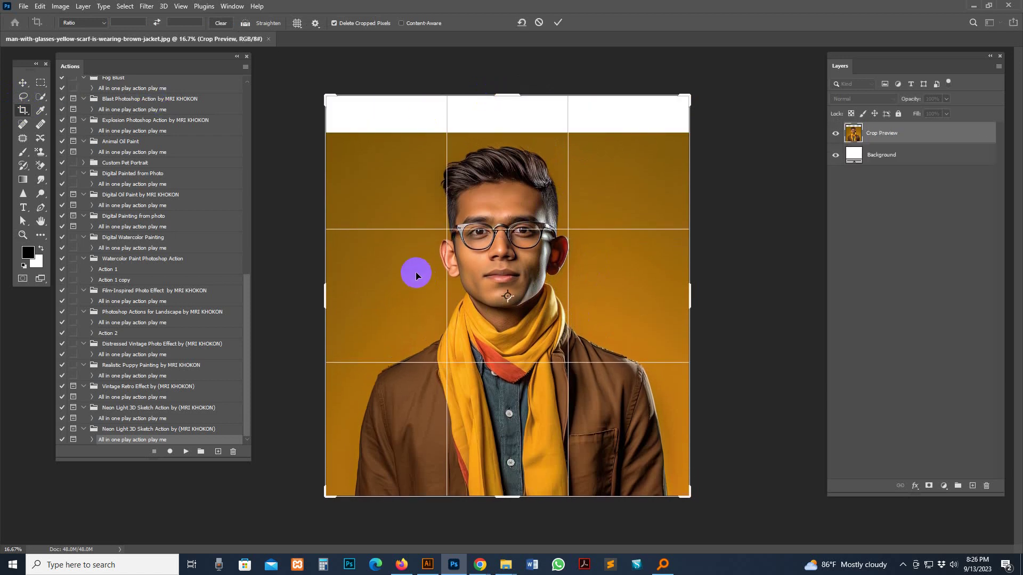
left_click_drag(327, 292, 286, 293)
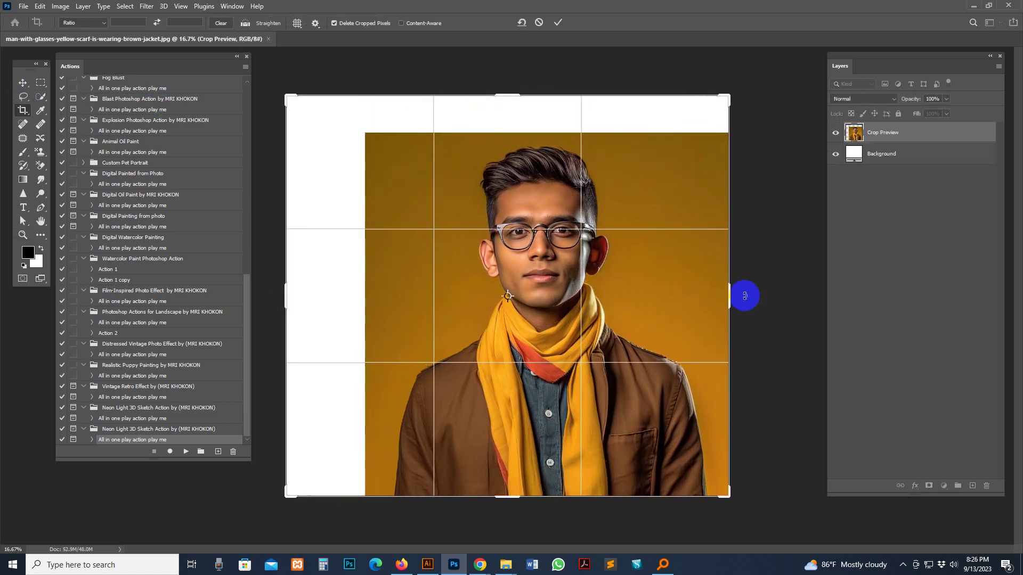
left_click_drag(755, 293, 794, 293)
left_click(23, 83)
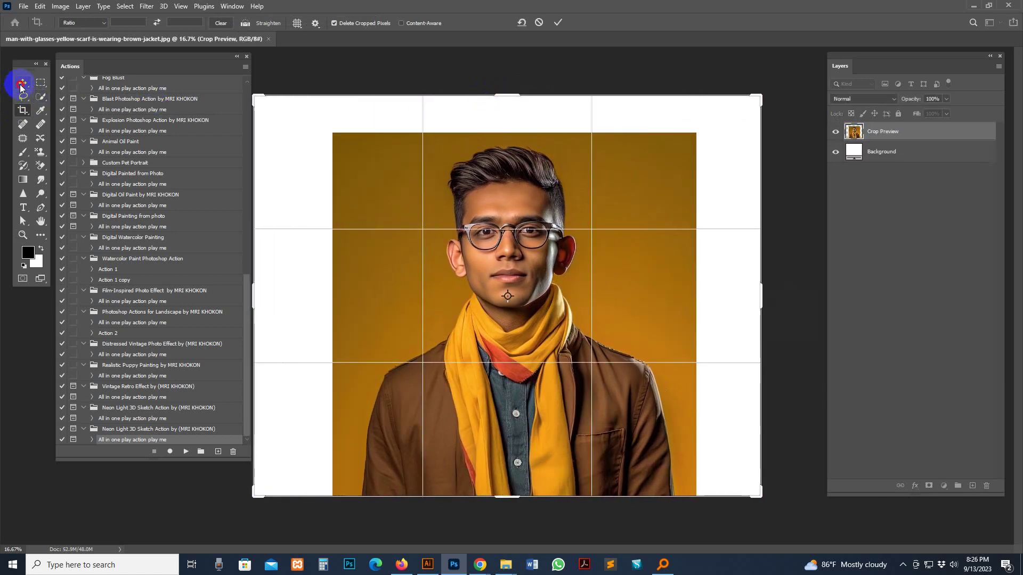
Resize the image to a width of 2500 pixels, keeping its proportions
left_click(60, 6)
left_click(85, 87)
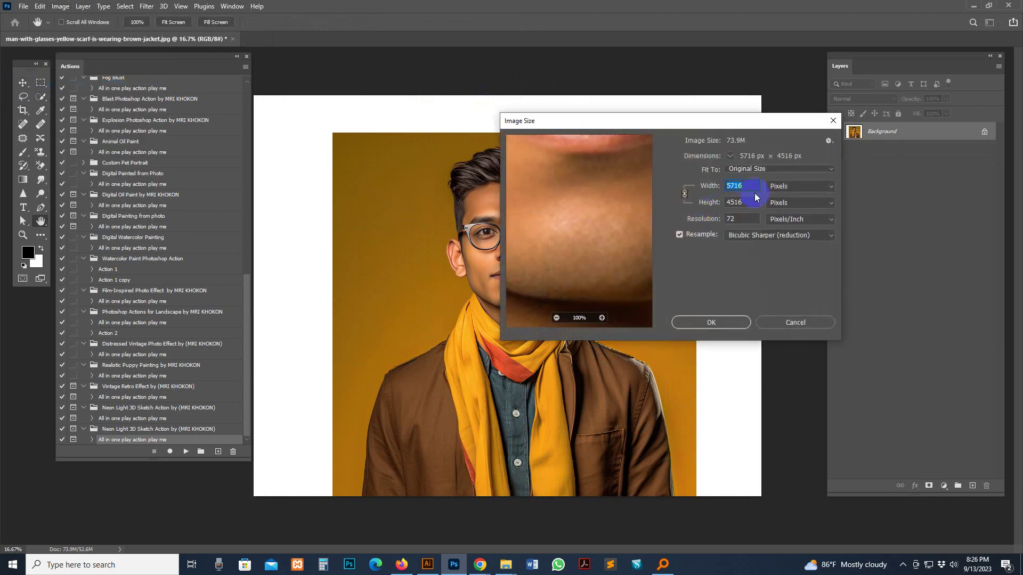
type("2500")
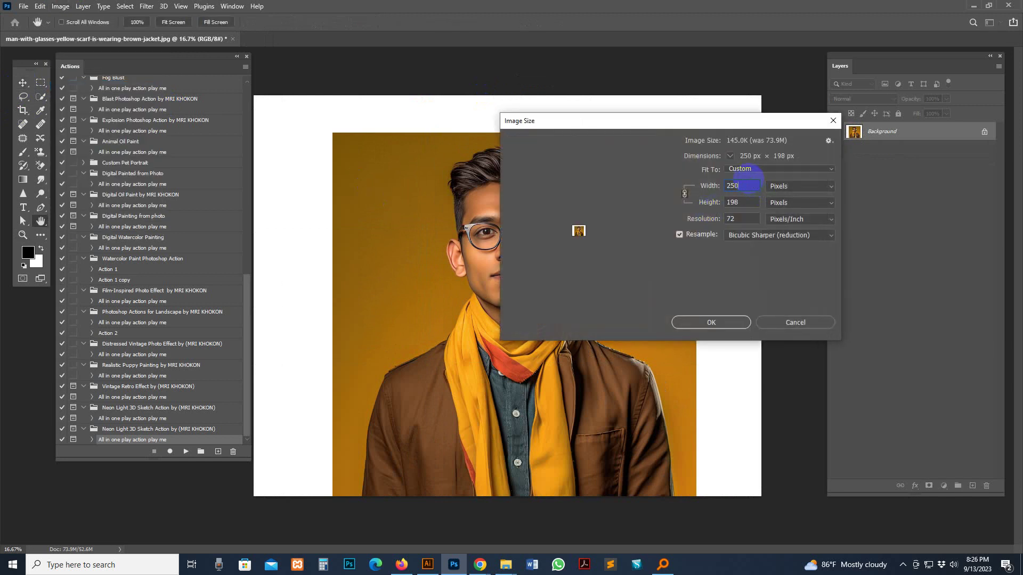
key("Return")
Select the man automatically with the Select Subject command
key("z")
left_click(497, 235)
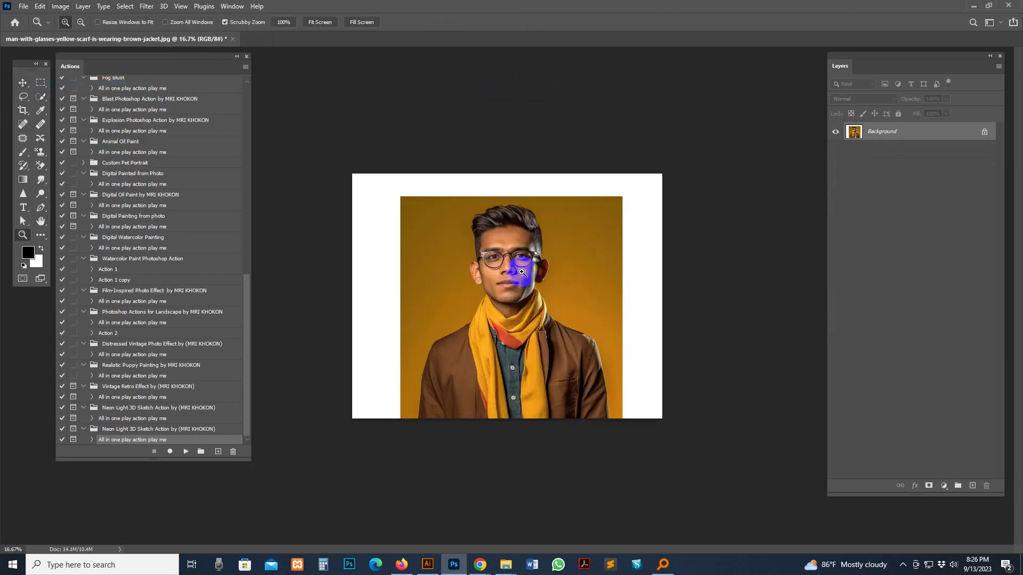
left_click(474, 245)
left_click(40, 96)
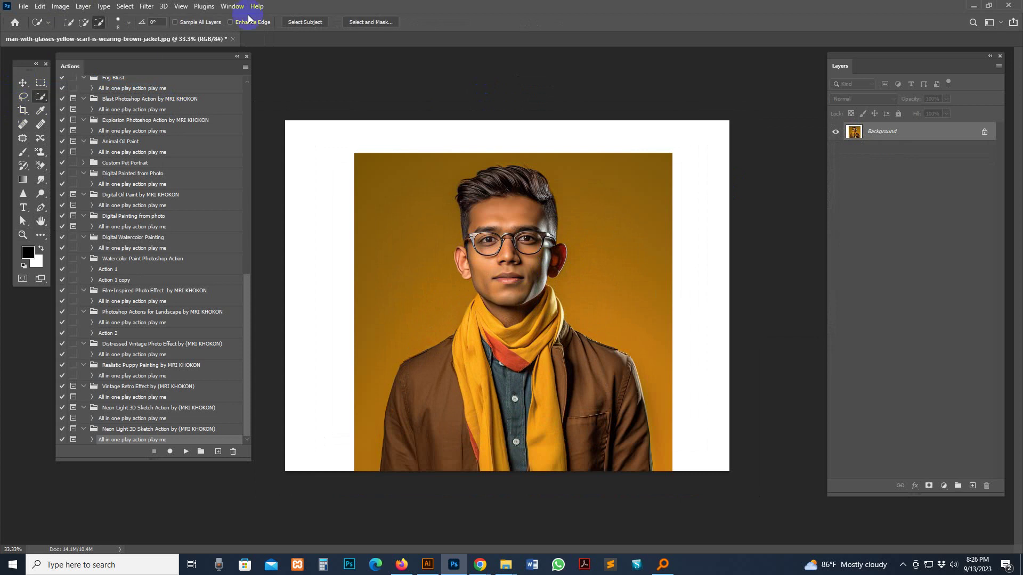
left_click(302, 22)
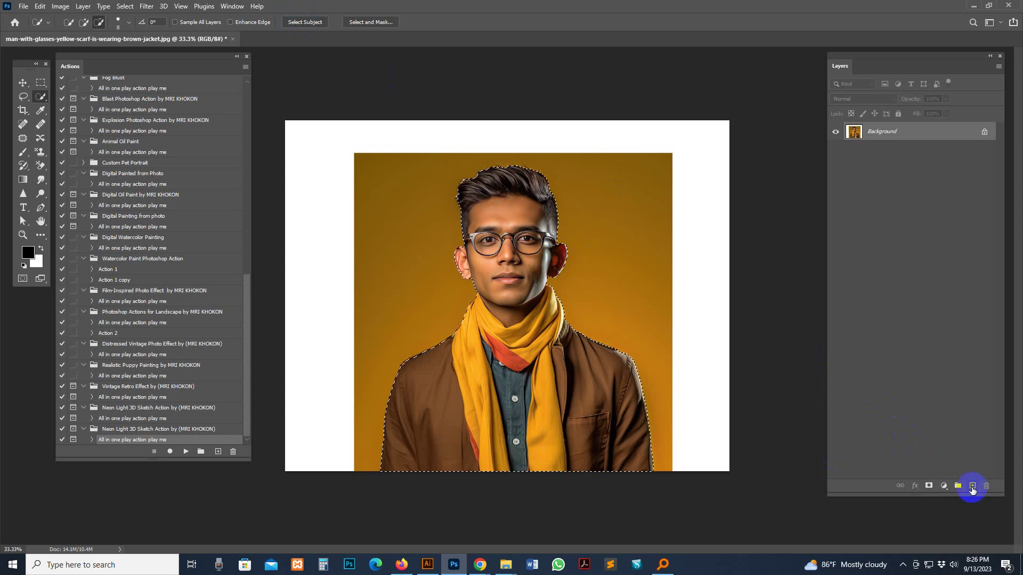
Add a new layer above the Background and name it brush
left_click(972, 484)
left_click(874, 136)
type("brush")
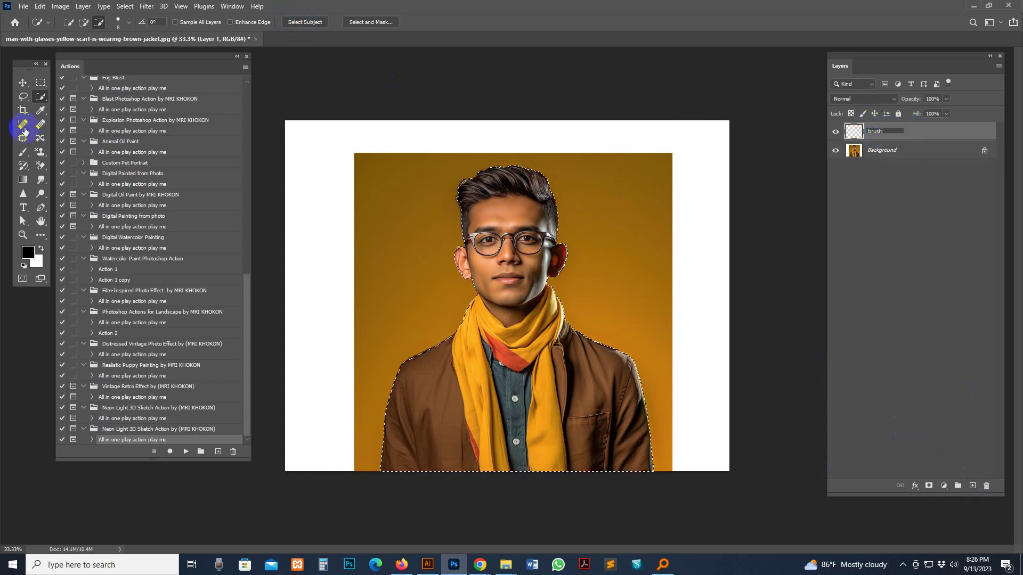
Paint the man's head, neck, scarf and shoulders bright red on the brush layer, reducing the brush size for the lower areas
left_click(23, 153)
left_click(28, 253)
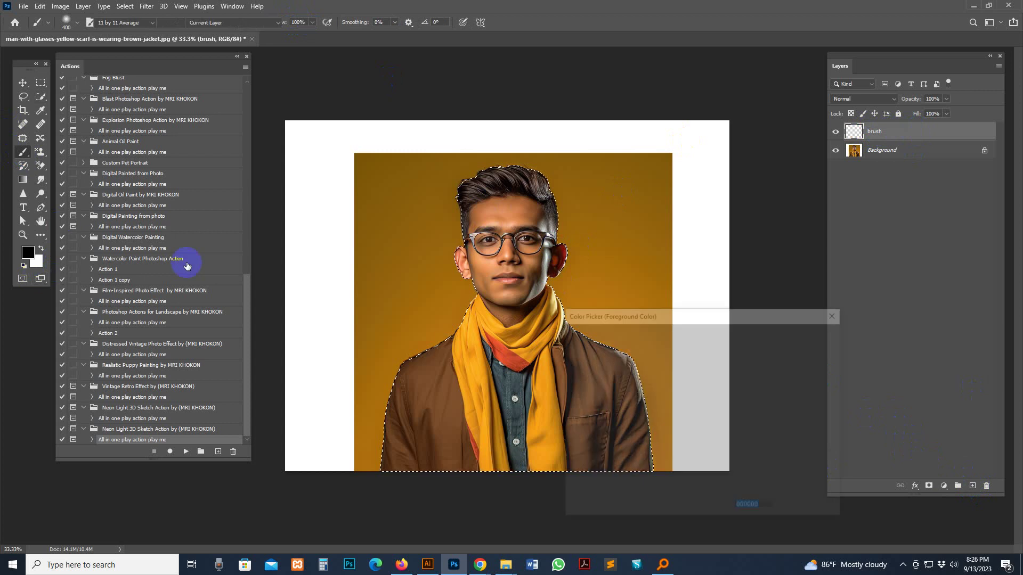
left_click(703, 344)
left_click(812, 331)
mouse_move(498, 228)
left_mouse_down()
mouse_move(516, 198)
mouse_move(486, 349)
mouse_move(540, 316)
left_mouse_up()
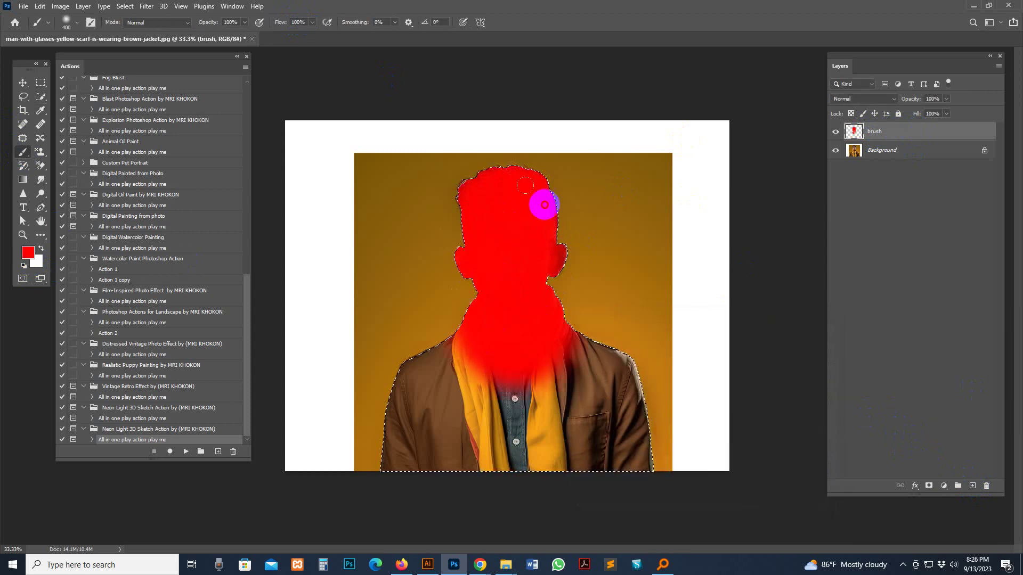
key("bracketleft")
key("bracketleft")
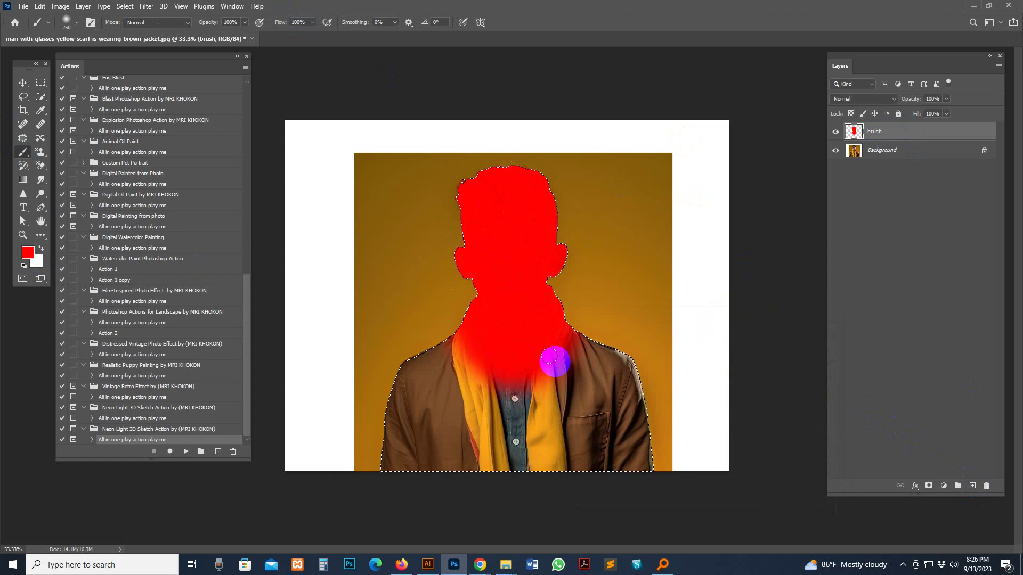
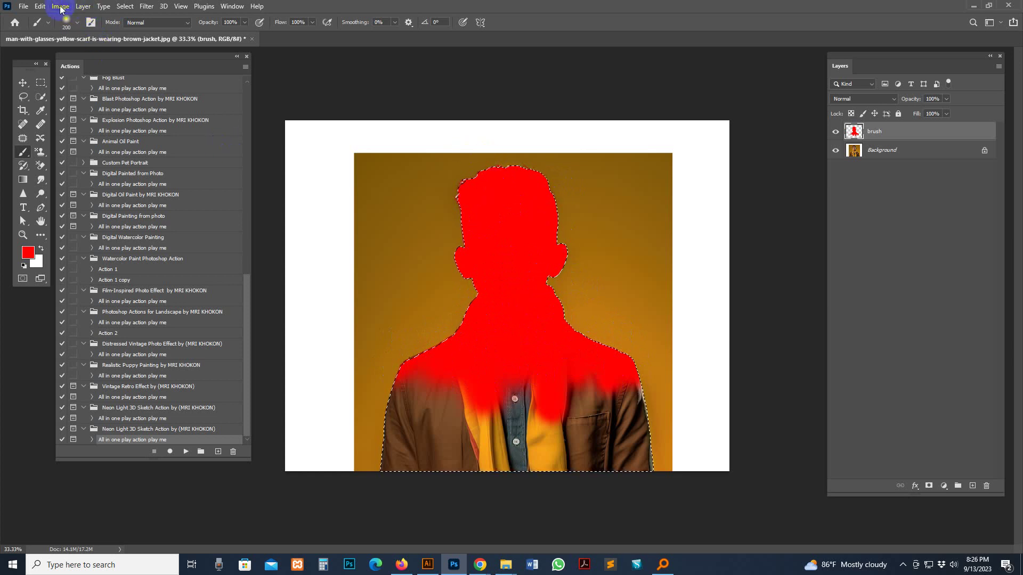
Deselect the man and run the Neon Light 3D Sketch Action on the photo
left_click(124, 6)
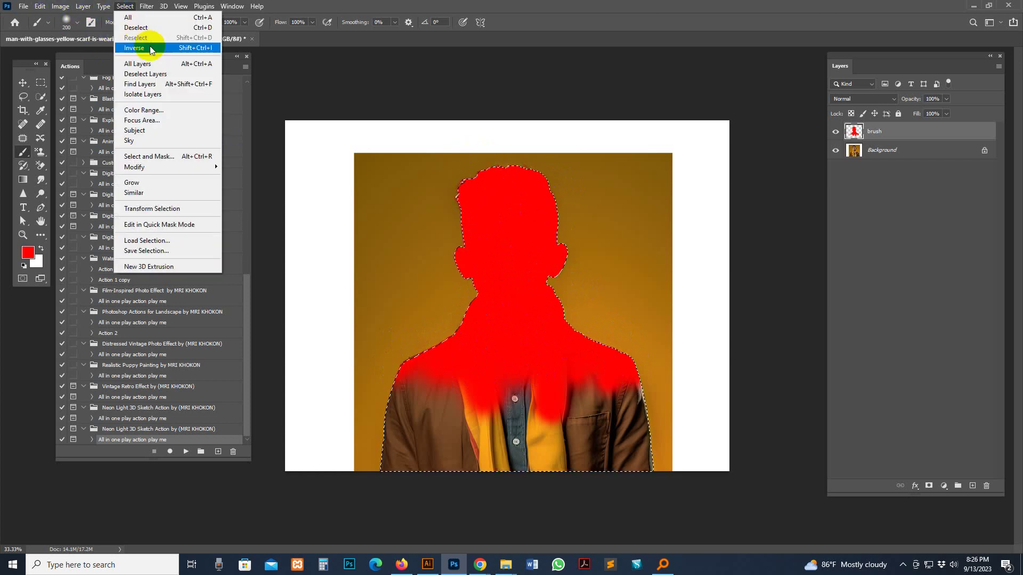
left_click(137, 27)
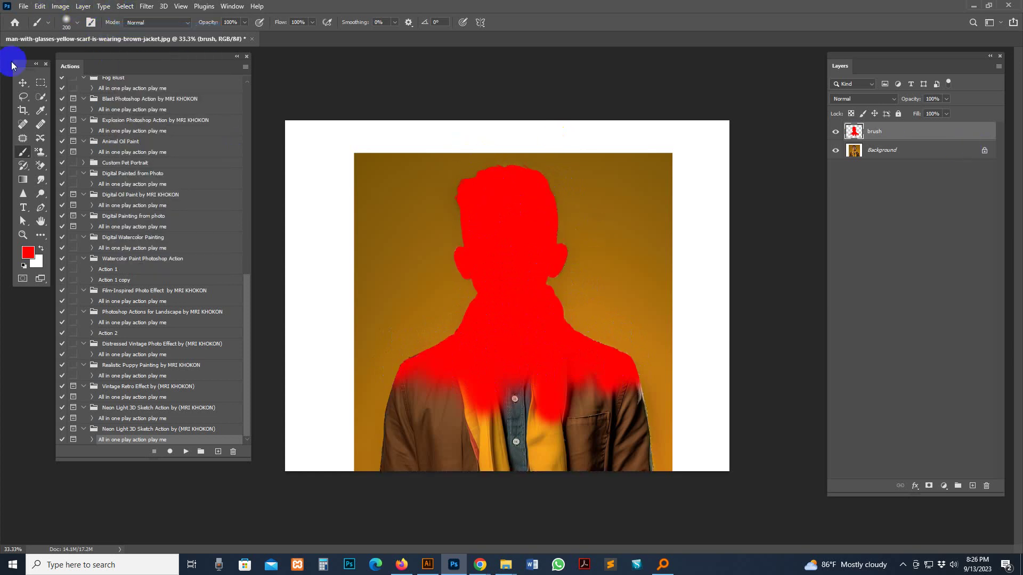
left_click(23, 83)
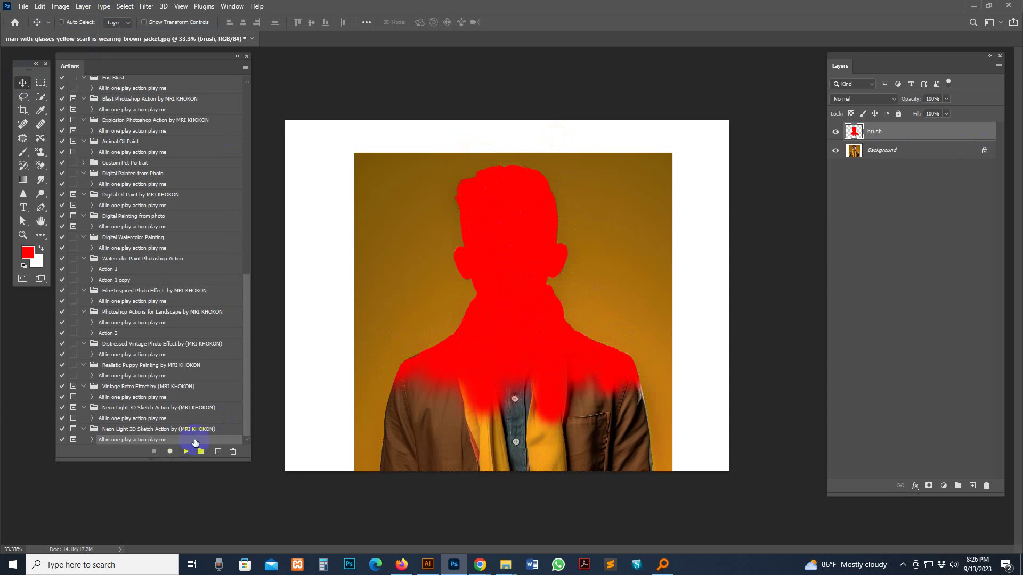
left_click(186, 451)
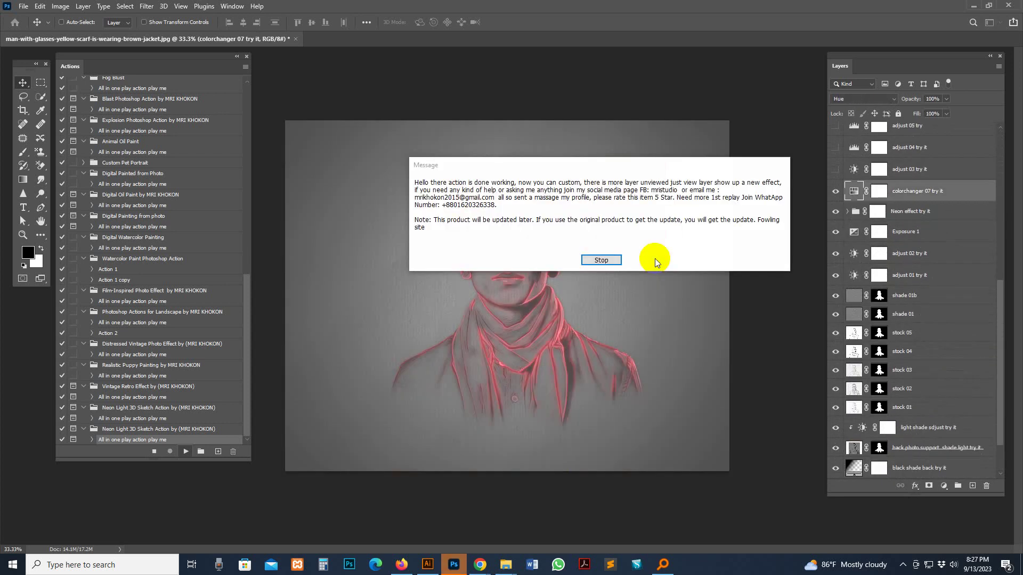
Dismiss the action's closing message and inspect the neon sketch lines on the man's face, scarf and jacket up close
left_click(606, 263)
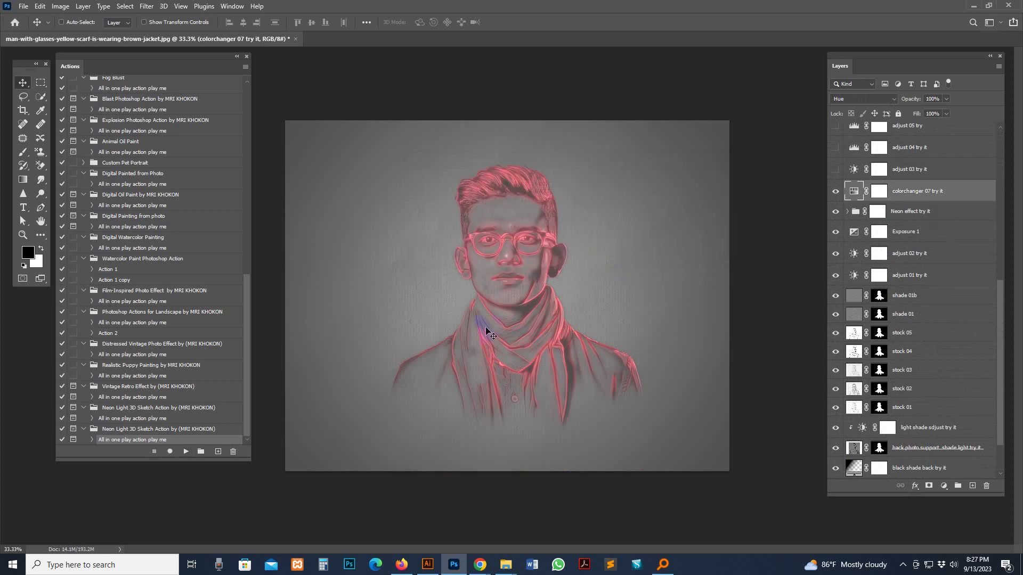
key("z")
left_click(527, 272)
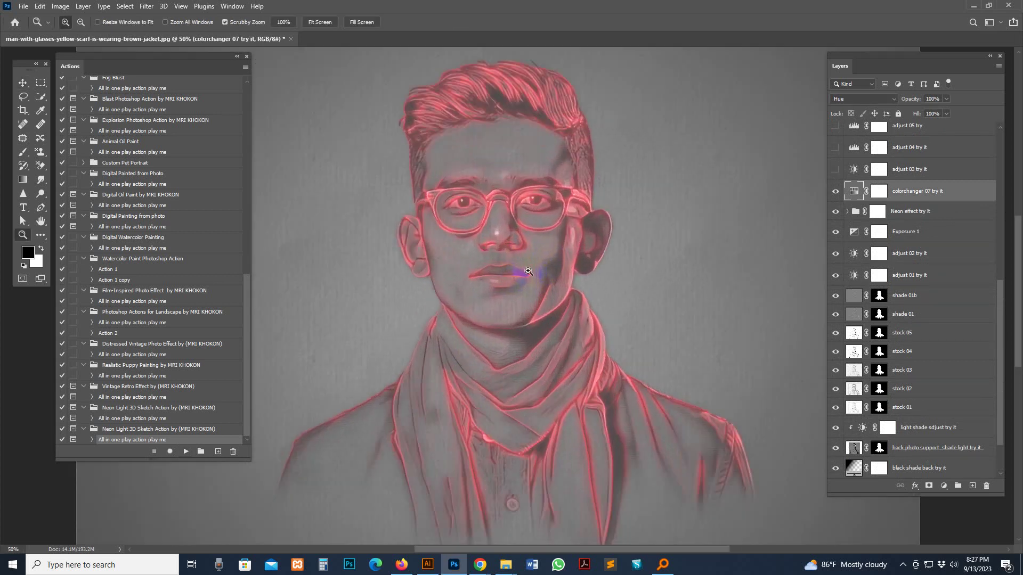
left_click(533, 270)
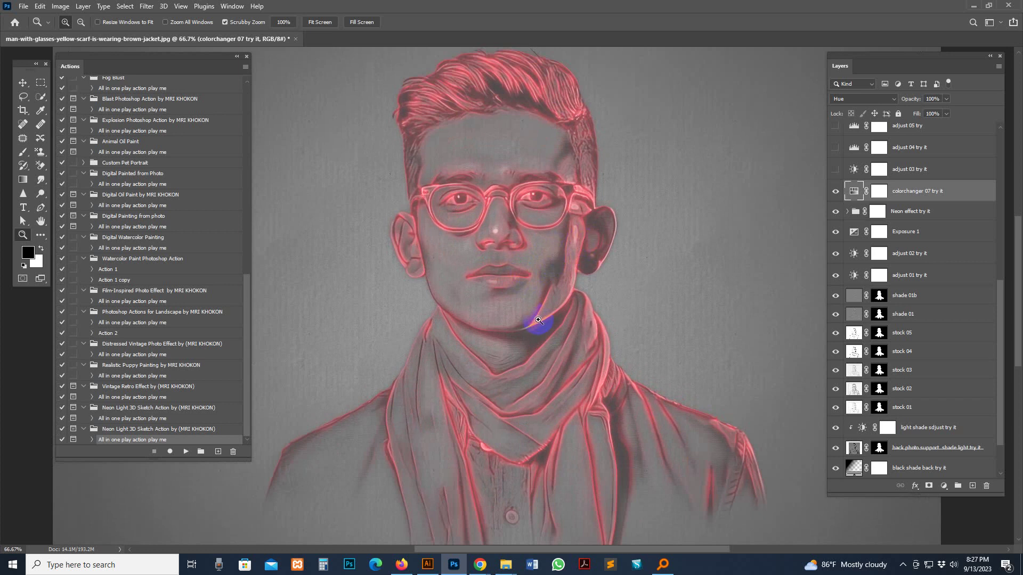
left_click(531, 201)
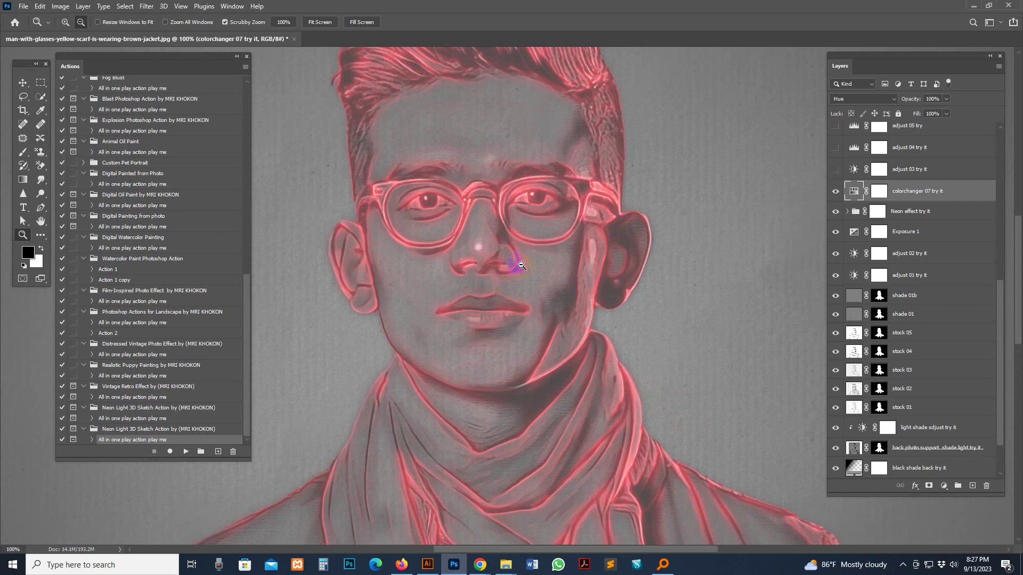
left_click(517, 263, "alt")
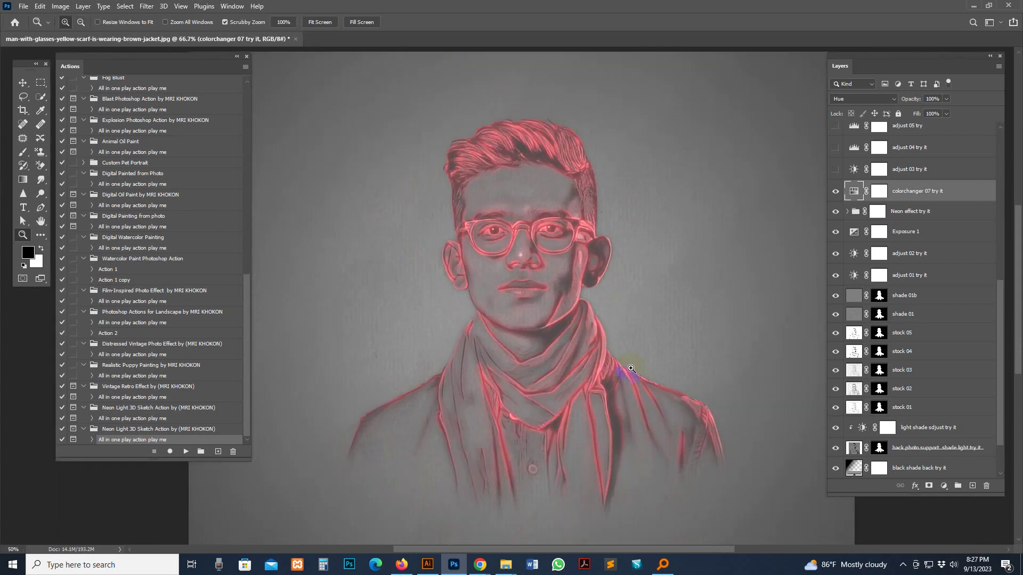
scroll(602, 299, "down", 5)
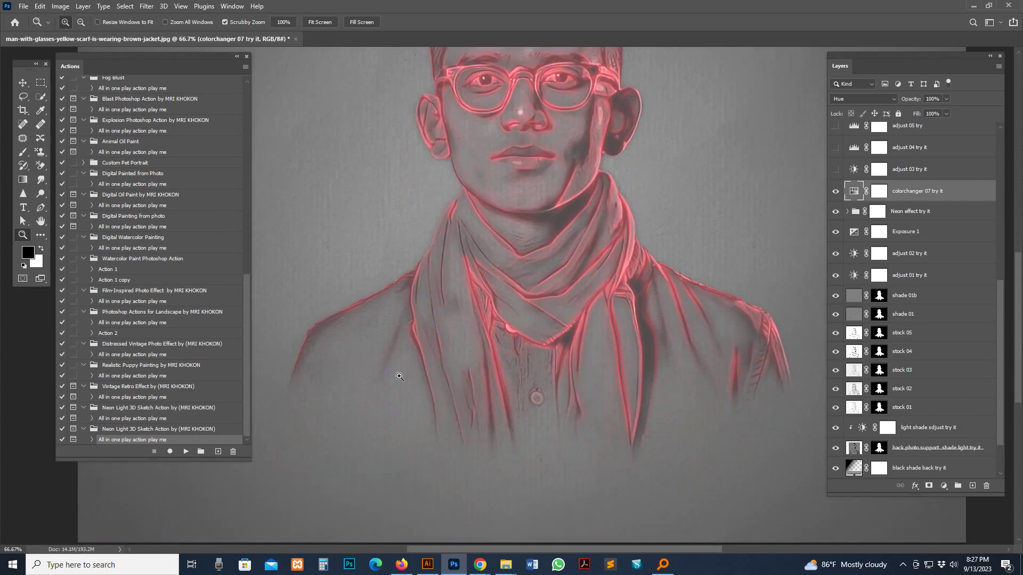
left_click_drag(661, 224, 658, 297)
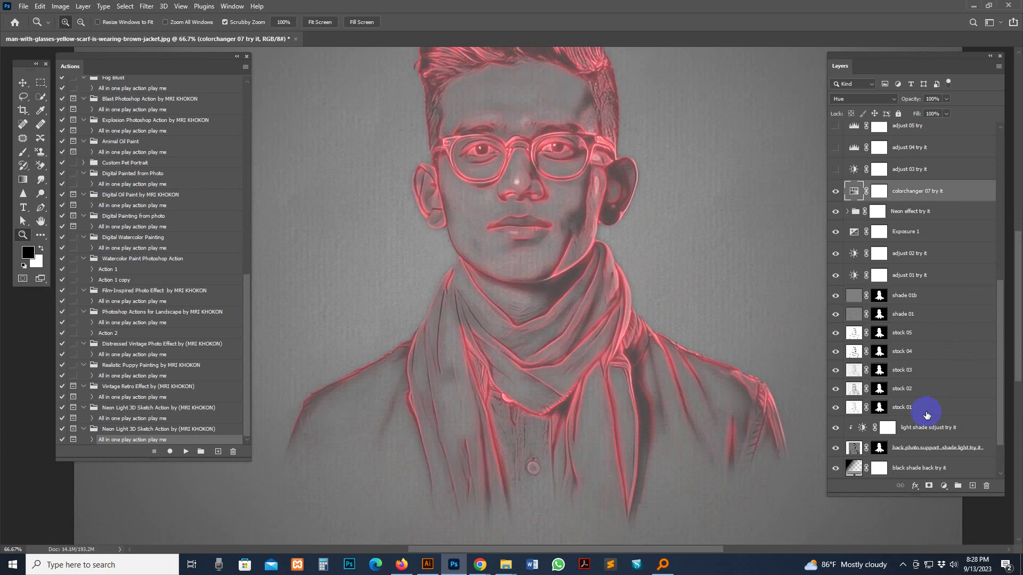
Soften the neon glow around the man's chin and neck, painting black at 34% opacity on the Neon effect try it group's mask
scroll(888, 418, "down", 3)
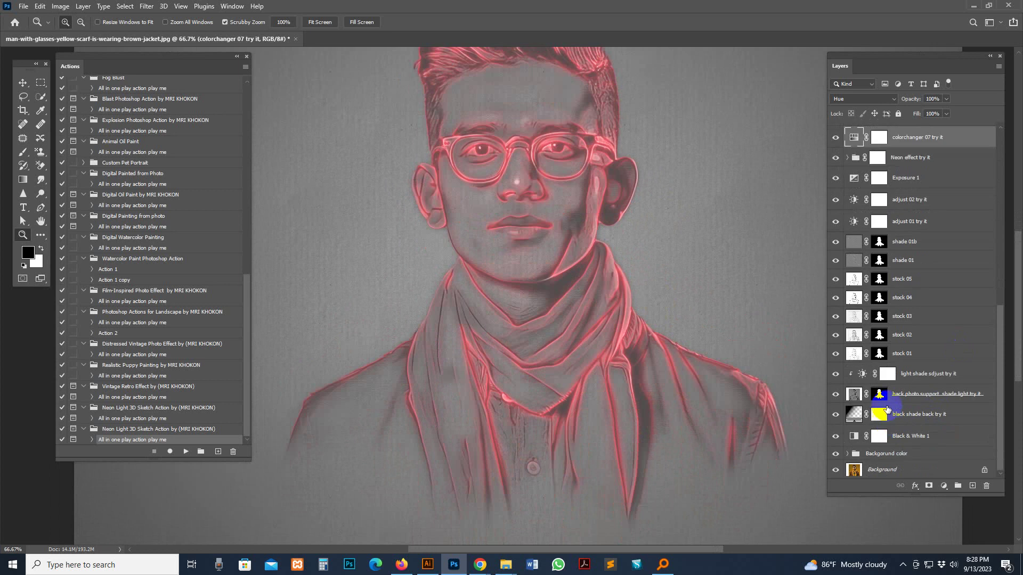
left_click(877, 157)
left_click(22, 153)
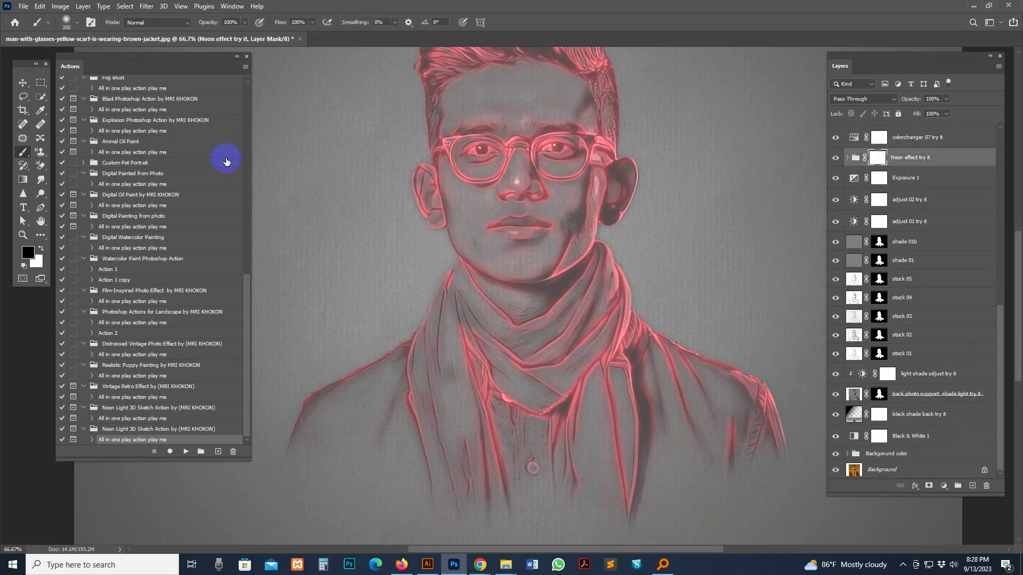
mouse_move(244, 23)
left_mouse_down()
mouse_move(208, 28)
mouse_move(213, 35)
left_mouse_up()
left_click(559, 285)
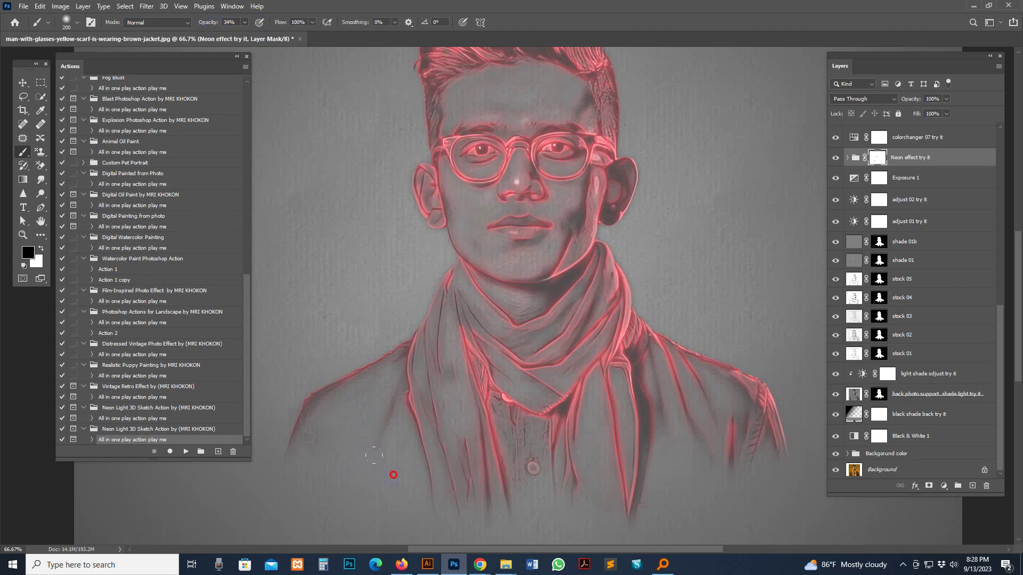
Tone down the glow across the man's lips, cheeks, forehead, nose and scarf on the same mask with a 100-pixel brush
scroll(580, 294, "up", 2)
scroll(580, 293, "left", 2)
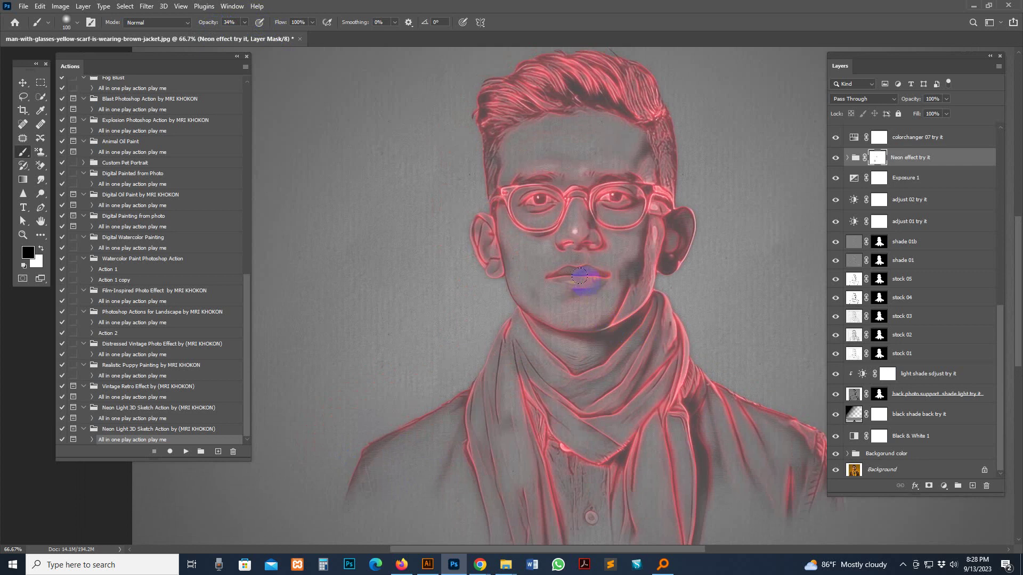
mouse_move(579, 275)
left_mouse_down()
mouse_move(600, 275)
mouse_move(553, 280)
mouse_move(569, 292)
mouse_move(564, 299)
mouse_move(592, 298)
mouse_move(558, 316)
mouse_move(622, 270)
mouse_move(617, 240)
mouse_move(604, 274)
mouse_move(621, 240)
left_mouse_up()
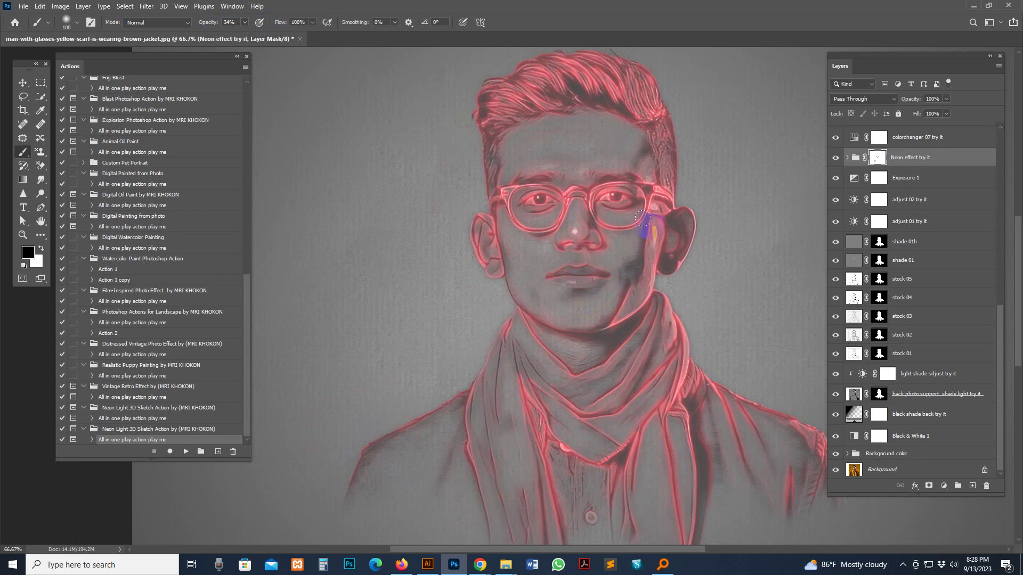
mouse_move(635, 157)
left_mouse_down()
mouse_move(591, 152)
mouse_move(560, 171)
mouse_move(562, 141)
mouse_move(545, 154)
left_mouse_up()
mouse_move(608, 143)
left_mouse_down()
mouse_move(565, 121)
mouse_move(500, 140)
mouse_move(509, 233)
left_mouse_up()
mouse_move(603, 310)
left_mouse_down()
mouse_move(631, 279)
mouse_move(634, 270)
mouse_move(618, 290)
mouse_move(645, 244)
mouse_move(614, 287)
mouse_move(599, 231)
left_mouse_up()
mouse_move(491, 254)
left_mouse_down()
mouse_move(673, 244)
mouse_move(668, 231)
mouse_move(517, 372)
mouse_move(498, 440)
left_mouse_up()
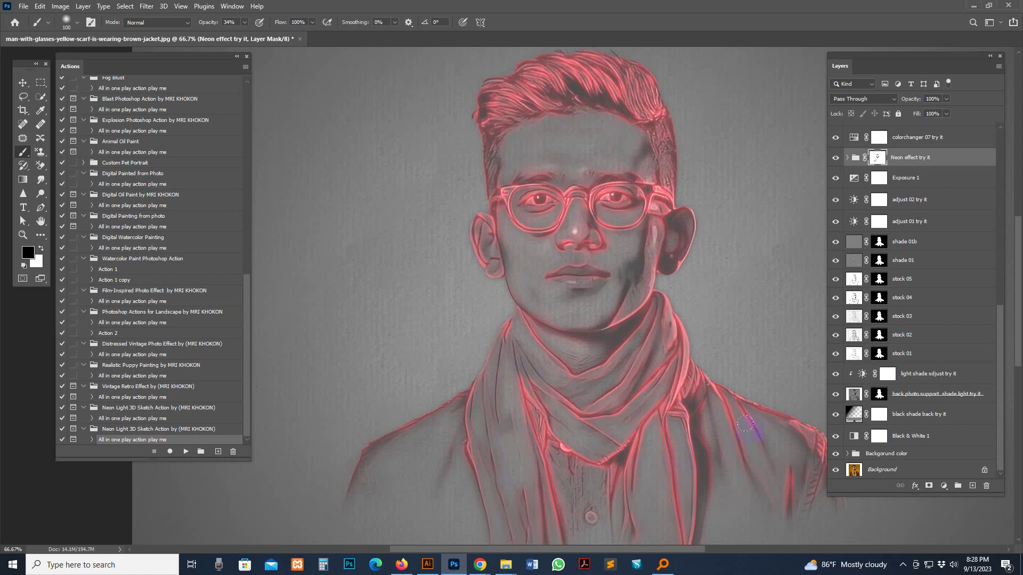
left_click_drag(591, 233, 568, 257)
Compare the portrait with and without the Neon effect try it group by hiding it and showing it again
left_click(852, 159)
left_click(835, 161)
left_click(834, 161)
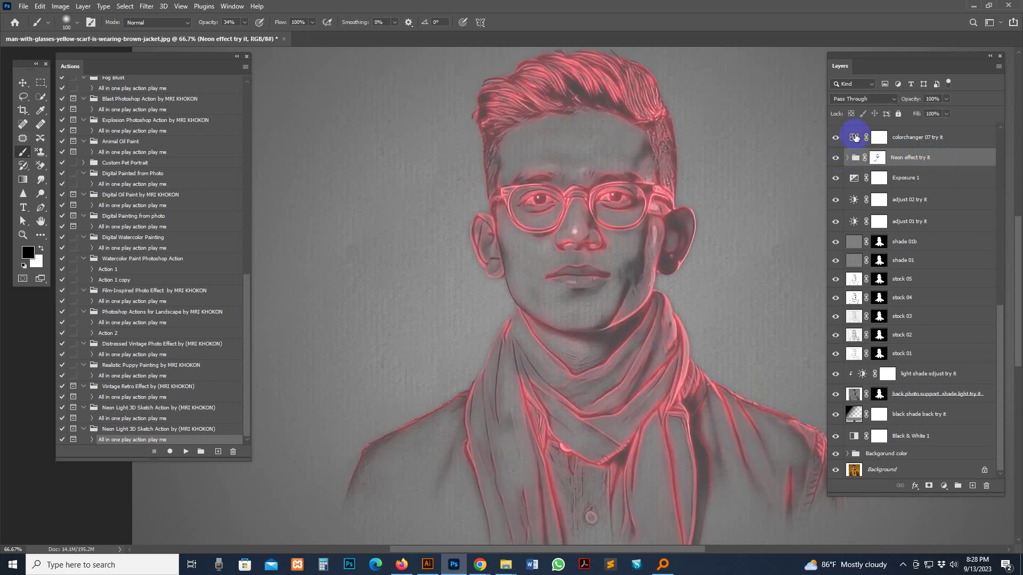
Recolour the neon lines blue by setting the colorchanger 07 try it layer's hue to 209, and switch to the Move tool
left_click(854, 138)
double_click(854, 138)
mouse_move(756, 365)
left_mouse_down()
mouse_move(704, 364)
mouse_move(749, 364)
left_mouse_up()
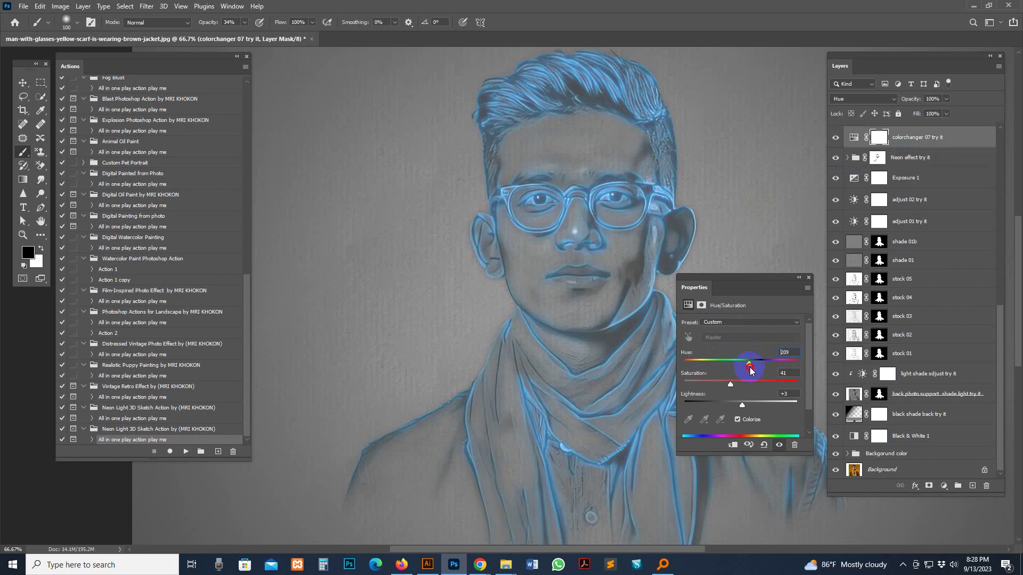
left_click(812, 277)
left_click(23, 82)
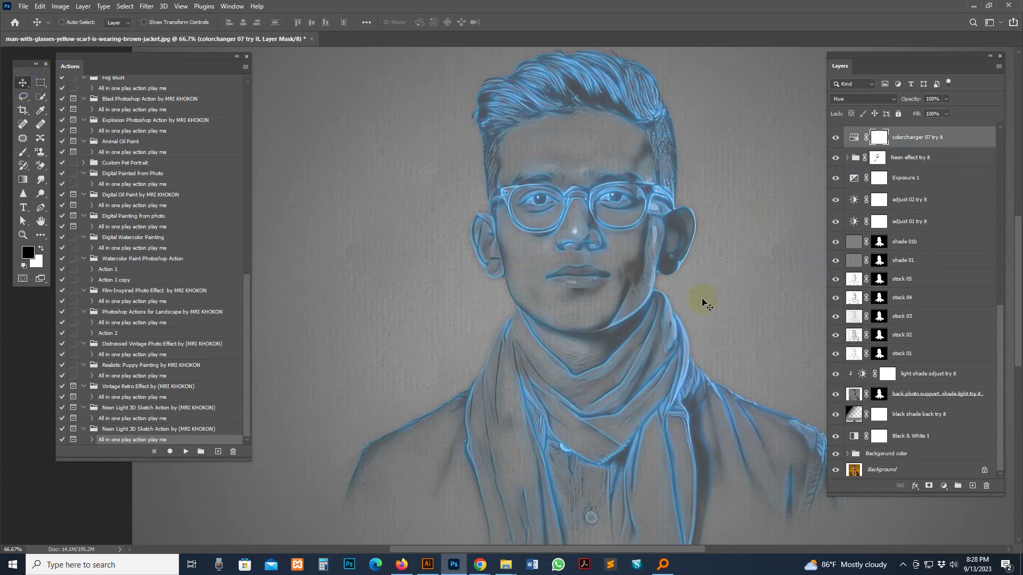